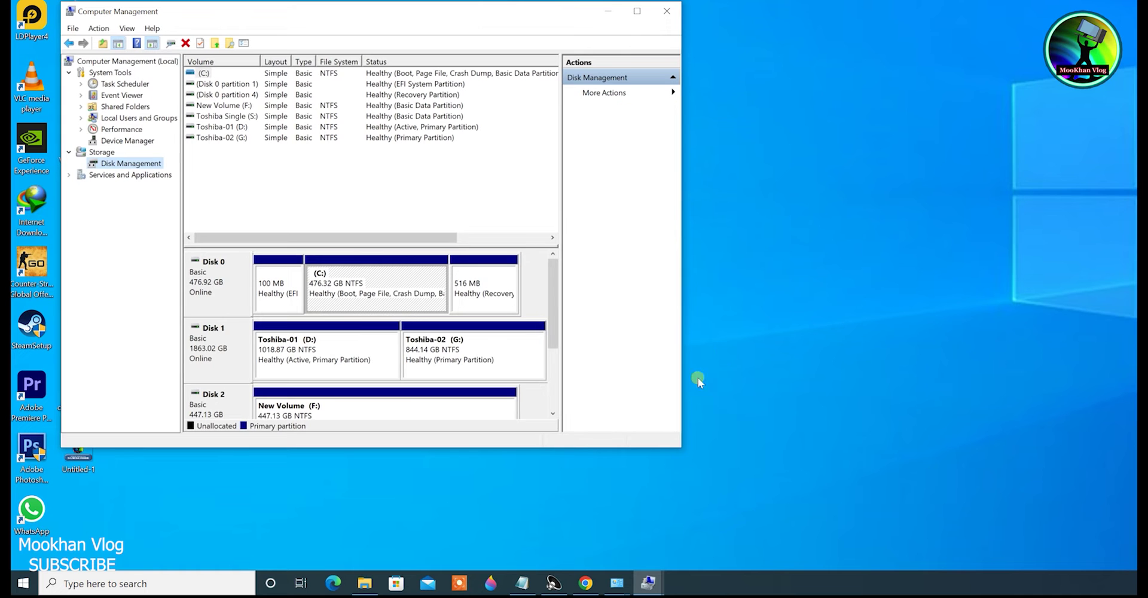
Enlarge the Computer Management window to show every disk and compare the volumes with the drives under This PC in File Explorer.
drag(680, 445, 951, 555)
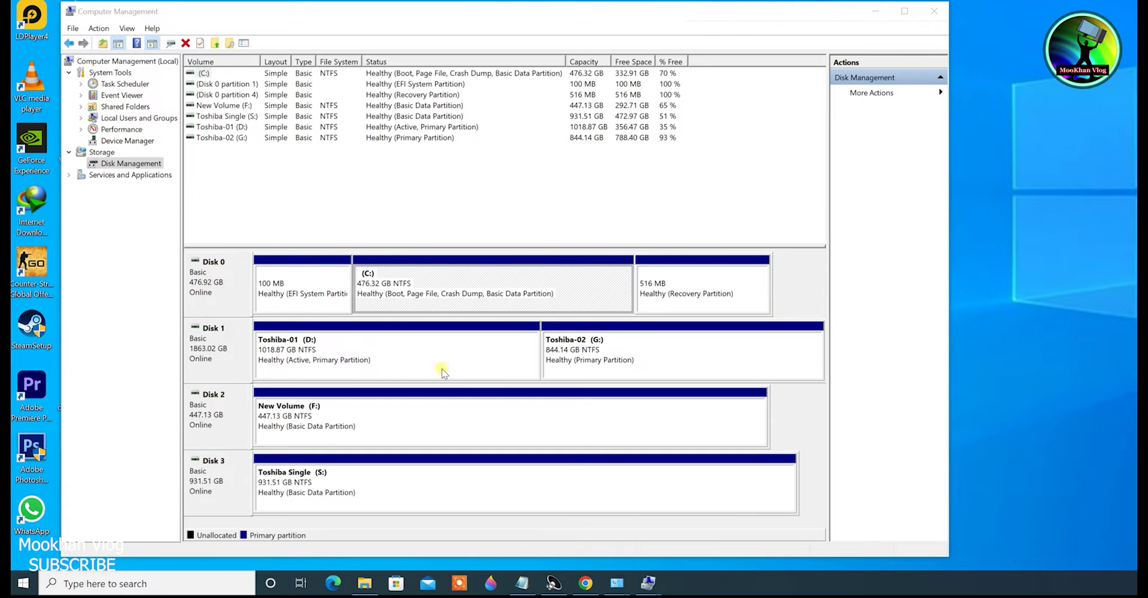
click(364, 583)
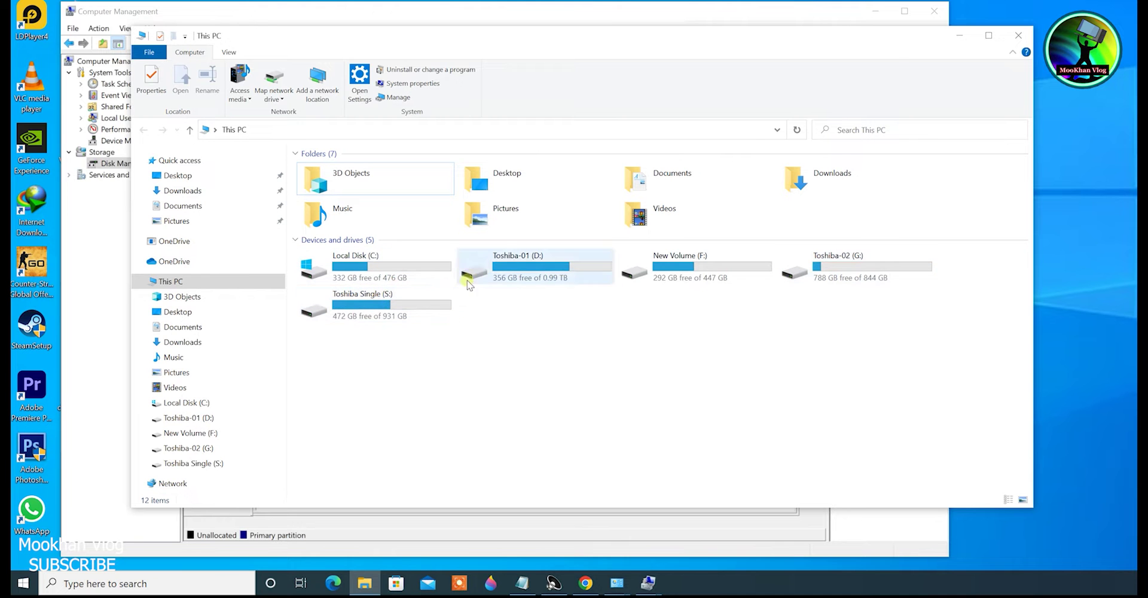
click(960, 36)
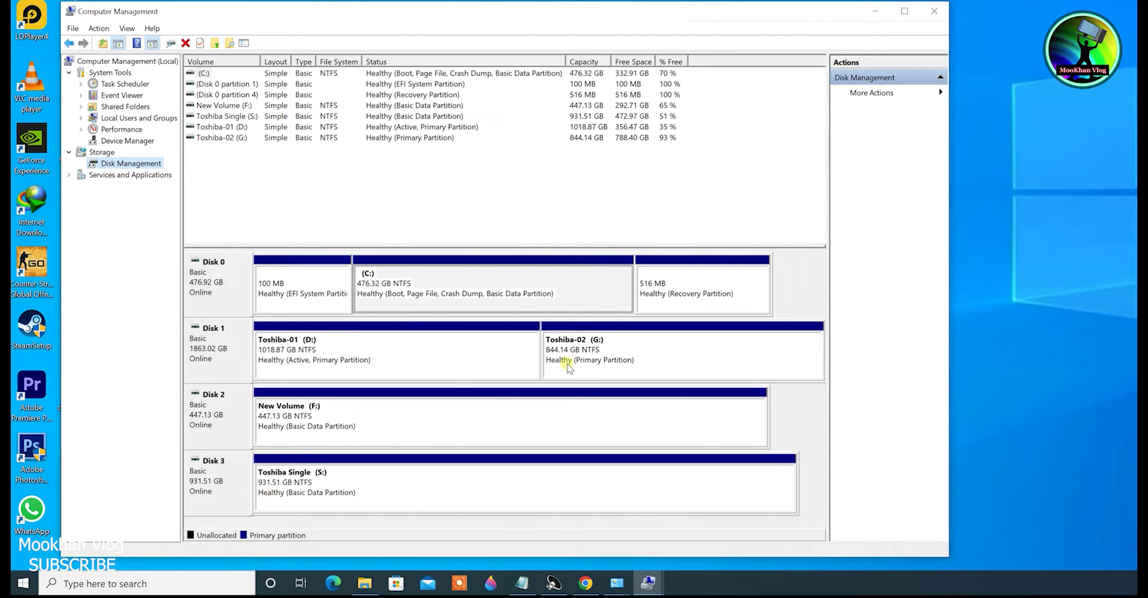
click(362, 585)
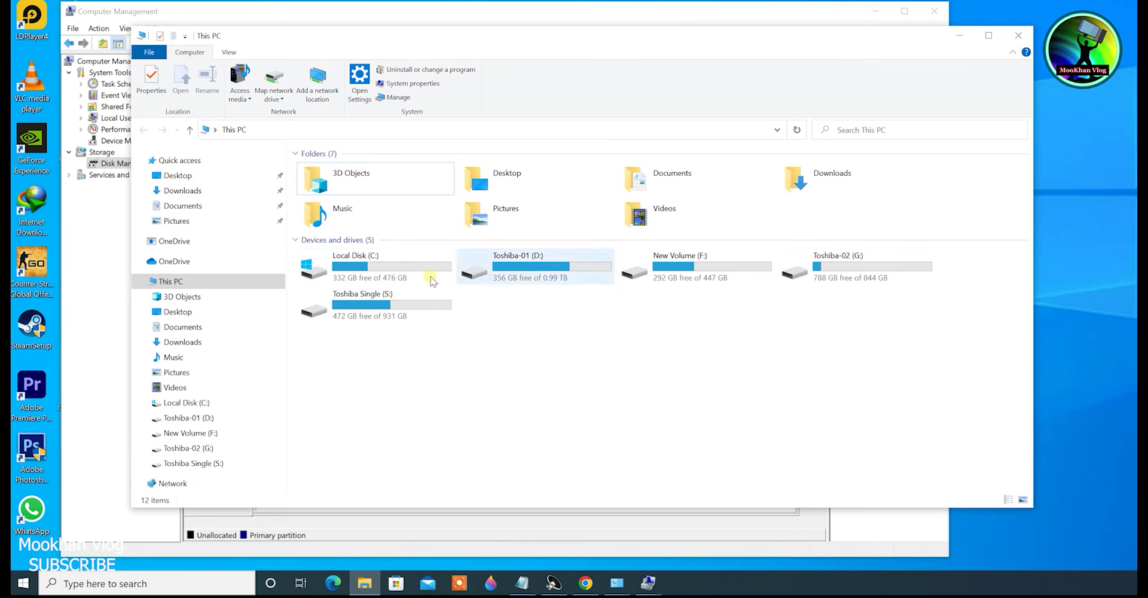
click(957, 37)
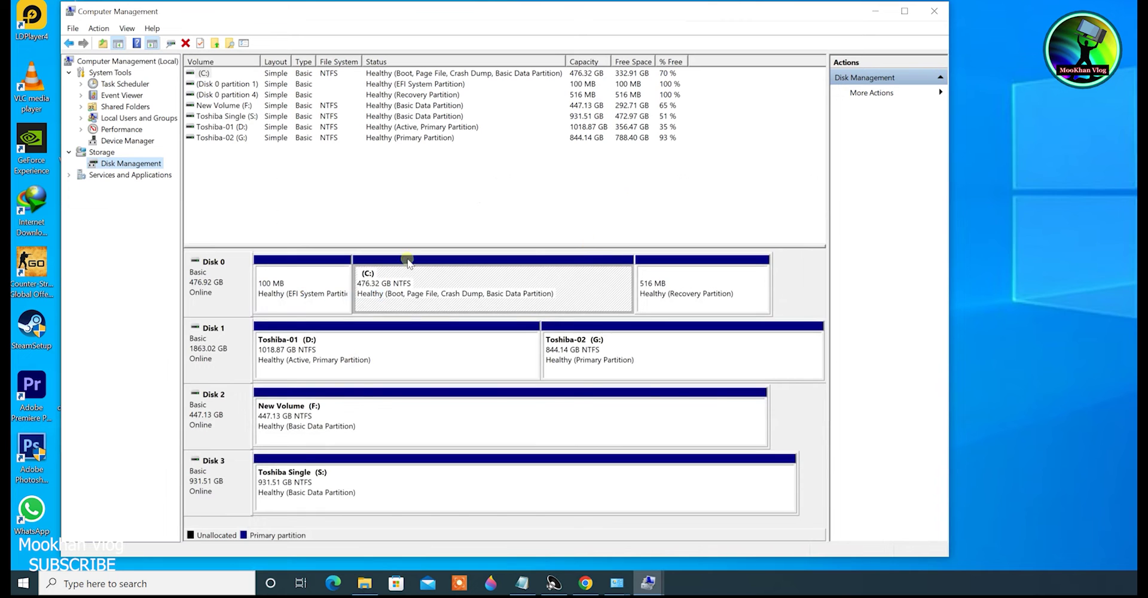
View the contents of the C: volume and the Toshiba-01 (D:) volume from Disk Management, closing each folder window.
right_click(442, 294)
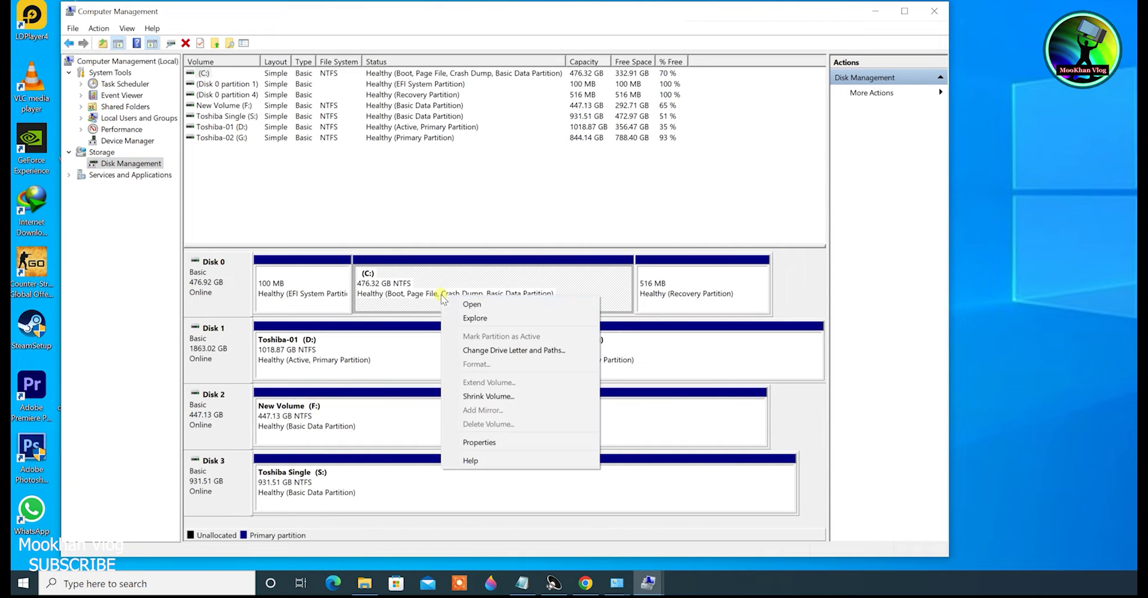
click(482, 318)
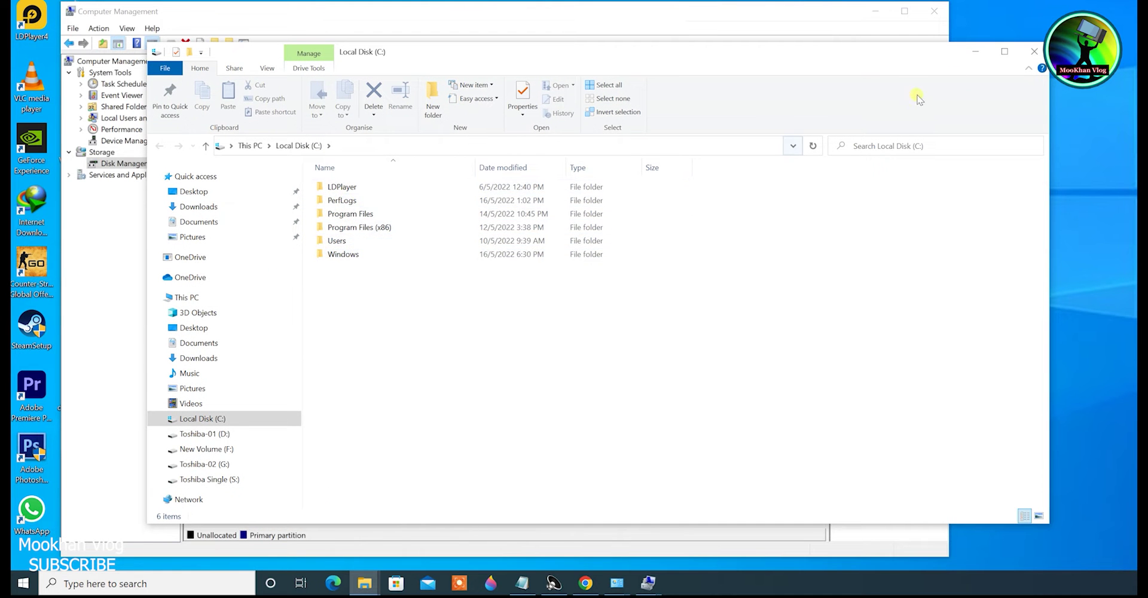
click(1026, 56)
right_click(417, 372)
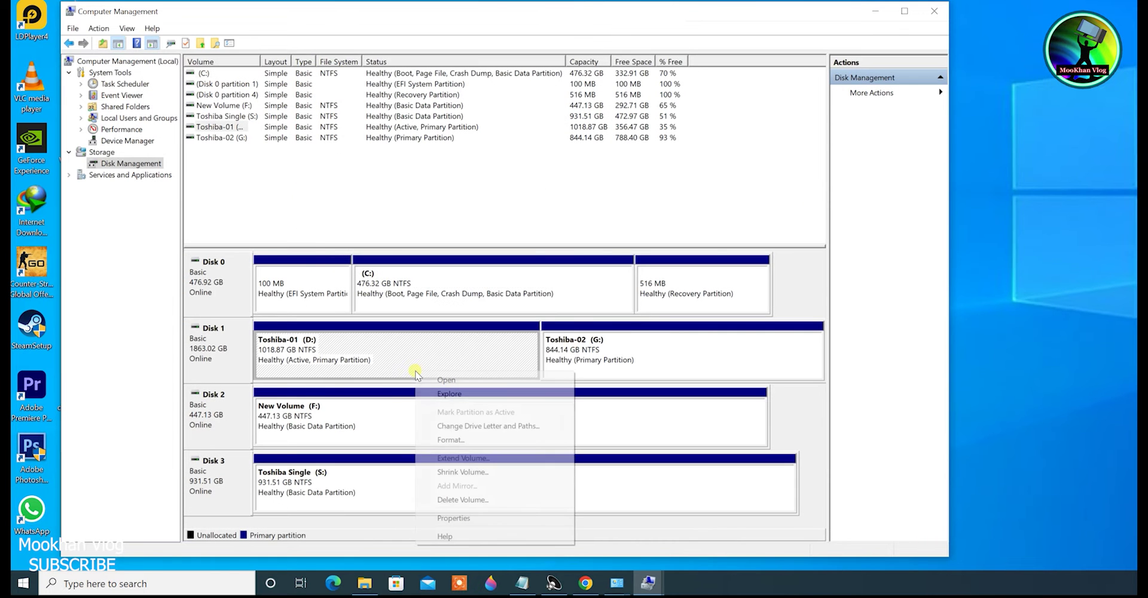
click(450, 394)
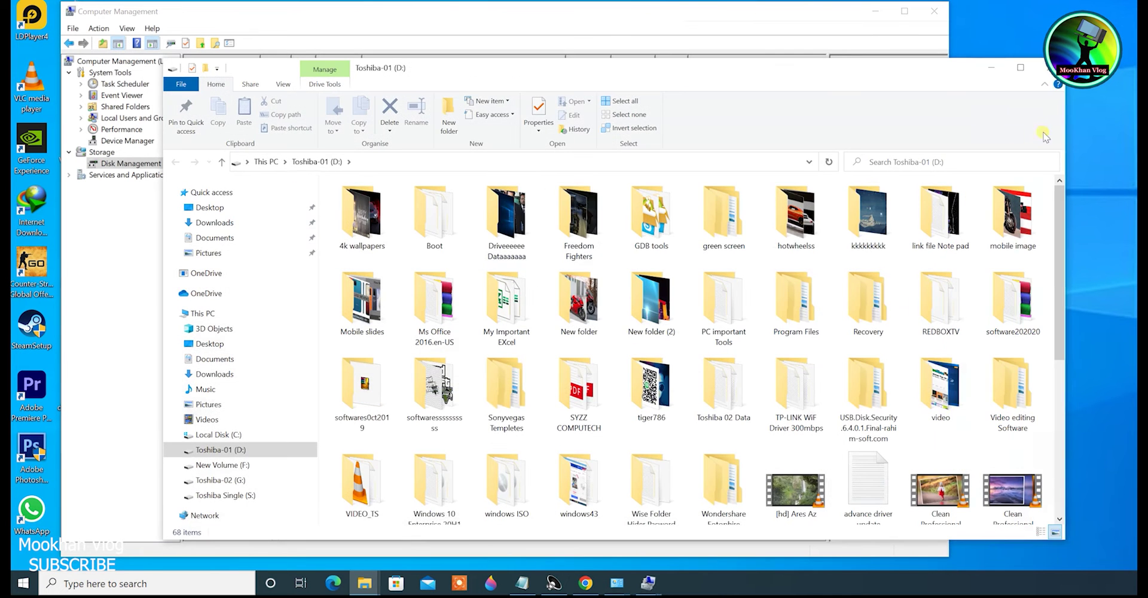
click(1051, 67)
View the contents of the Toshiba-02 (G:) and New Volume (F:) volumes from Disk Management, closing each folder window.
right_click(693, 347)
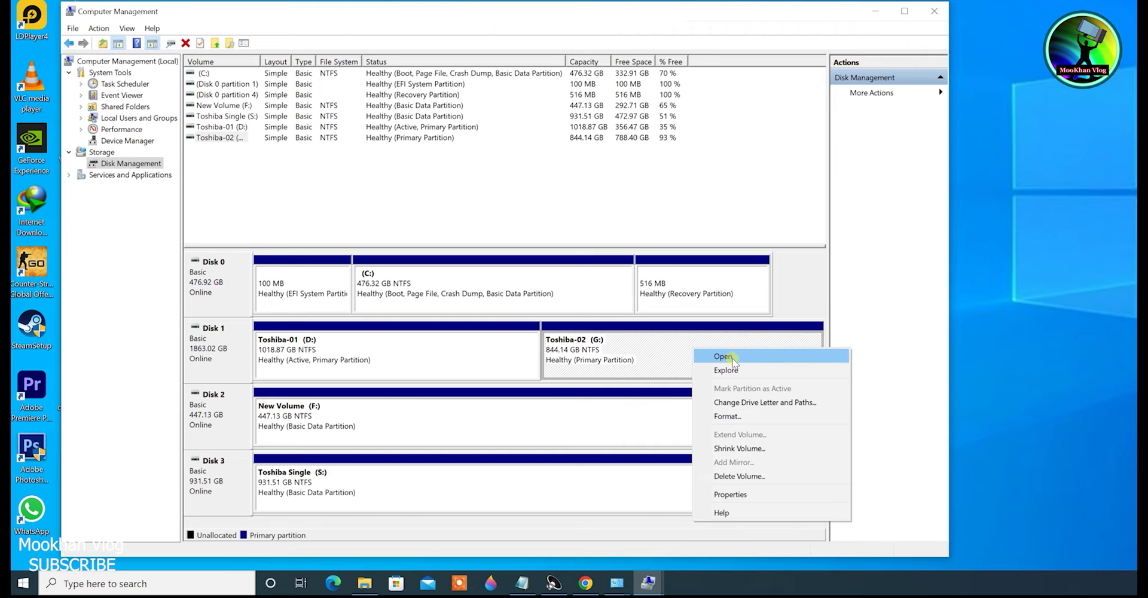
click(734, 359)
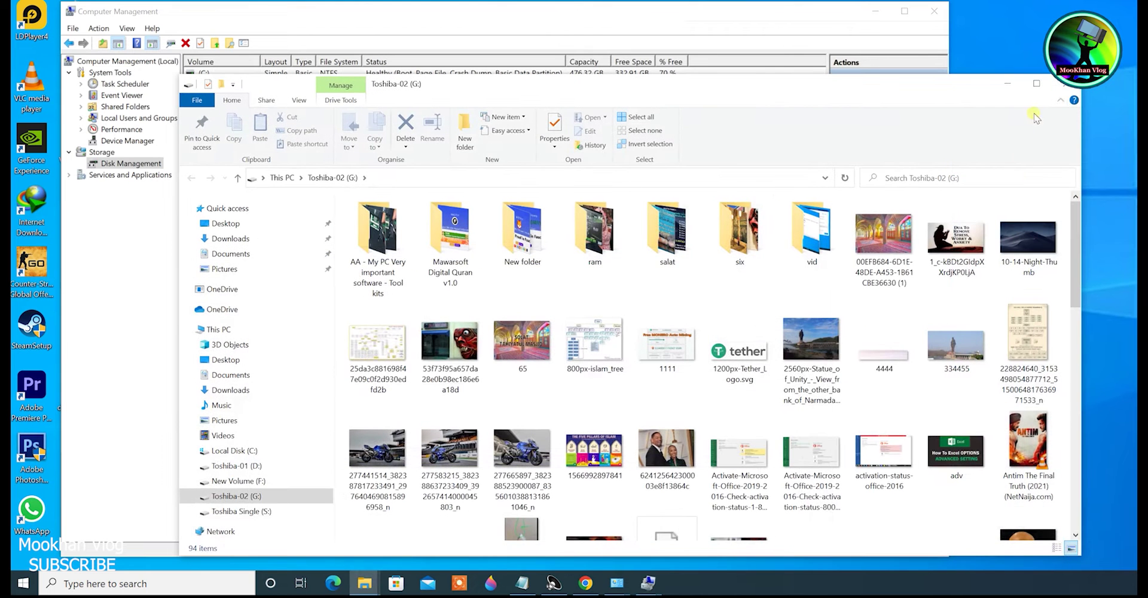
click(1067, 83)
right_click(349, 410)
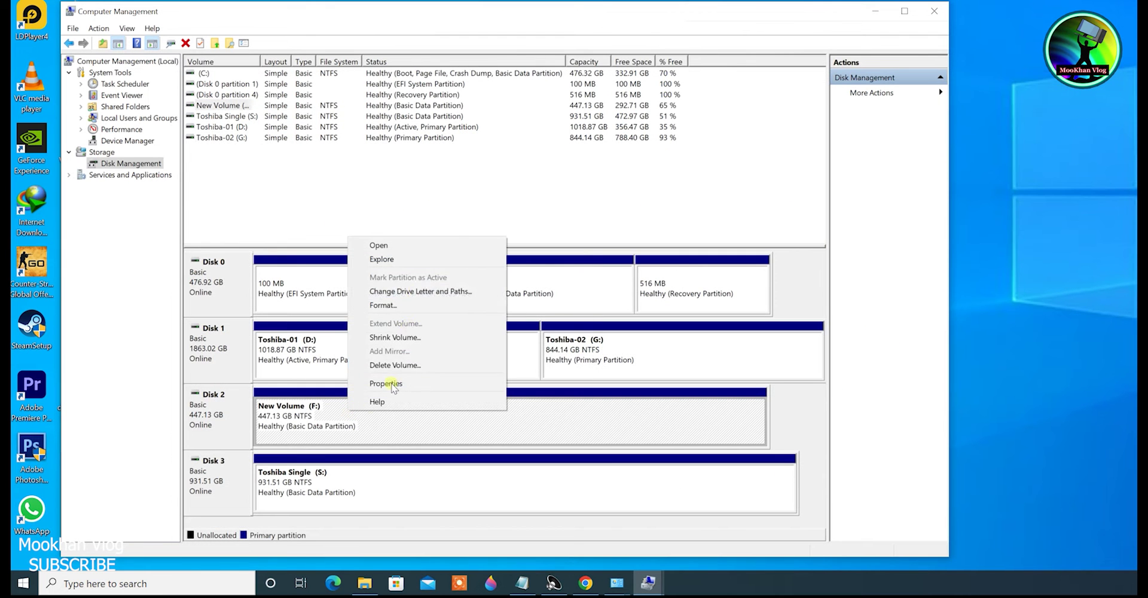
click(395, 262)
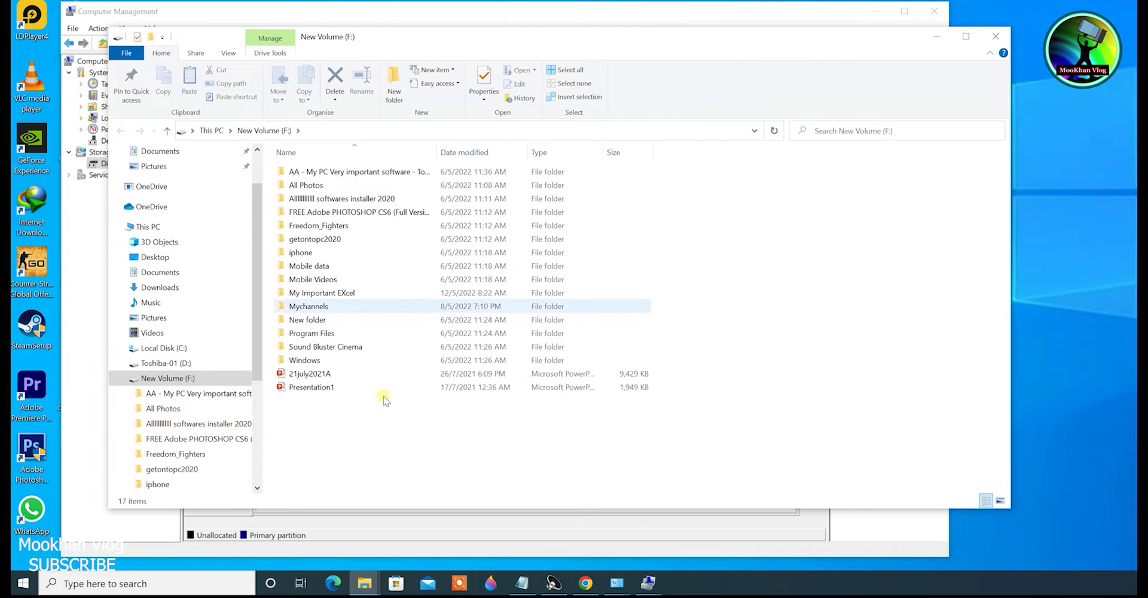
click(995, 37)
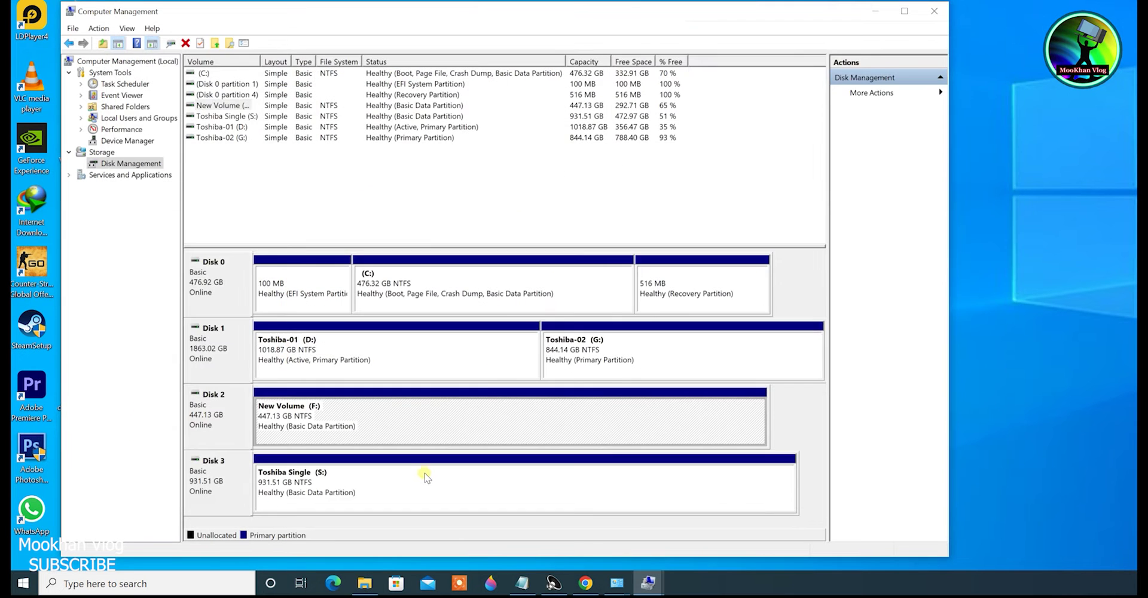
View the contents of the Toshiba Single (S:) volume on Disk 3 and close its folder window.
right_click(421, 480)
click(465, 329)
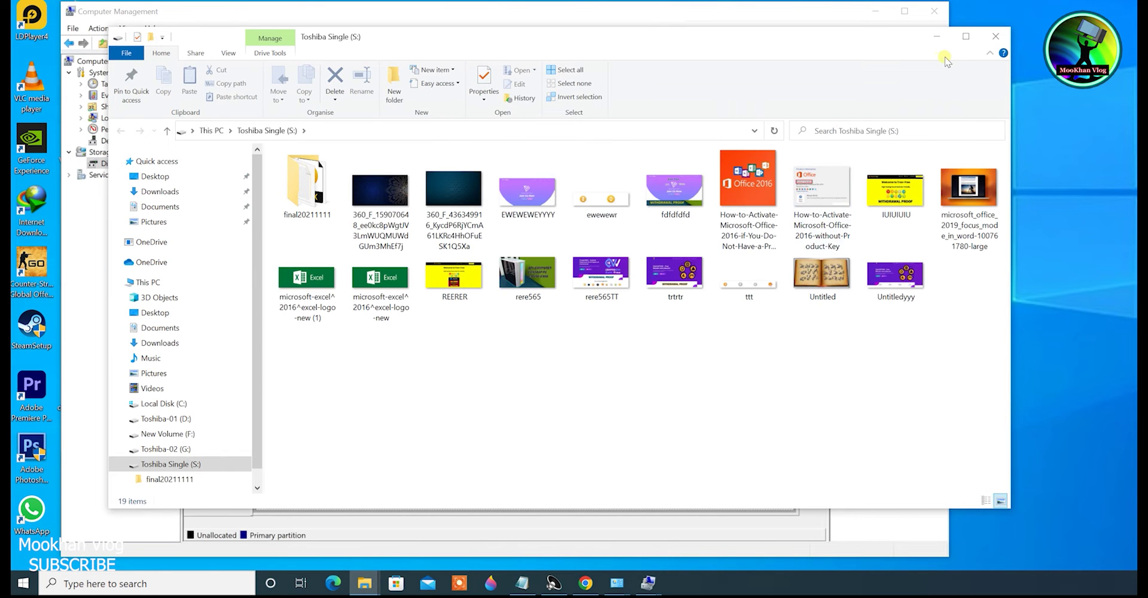
click(998, 38)
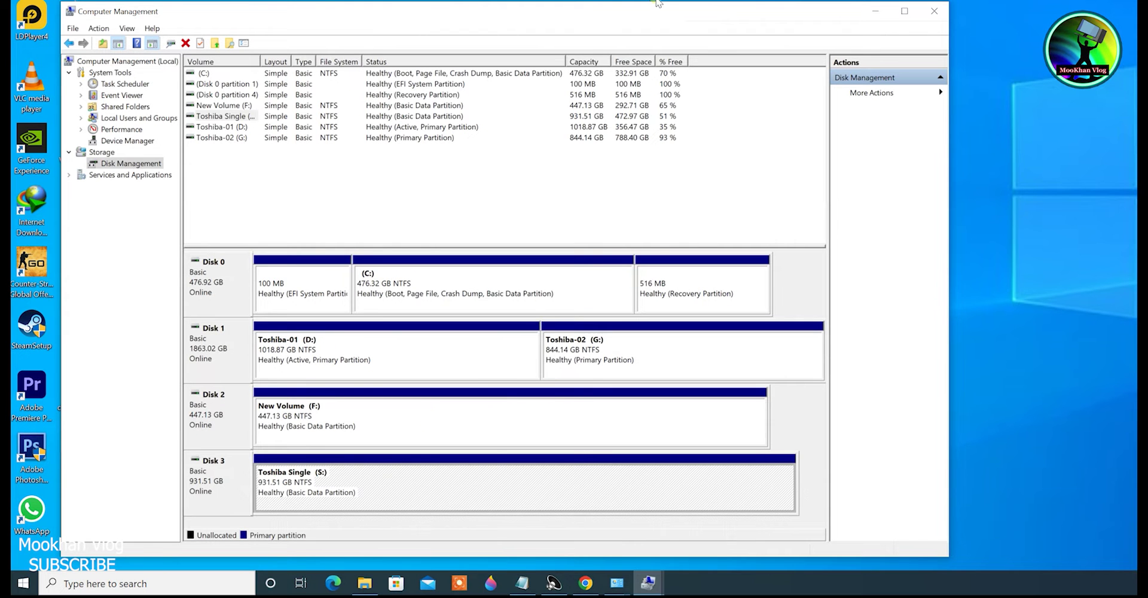
Reposition the Computer Management window higher and extend its height to fit the Disk 4 row in the disk layout.
drag(636, 19, 638, 0)
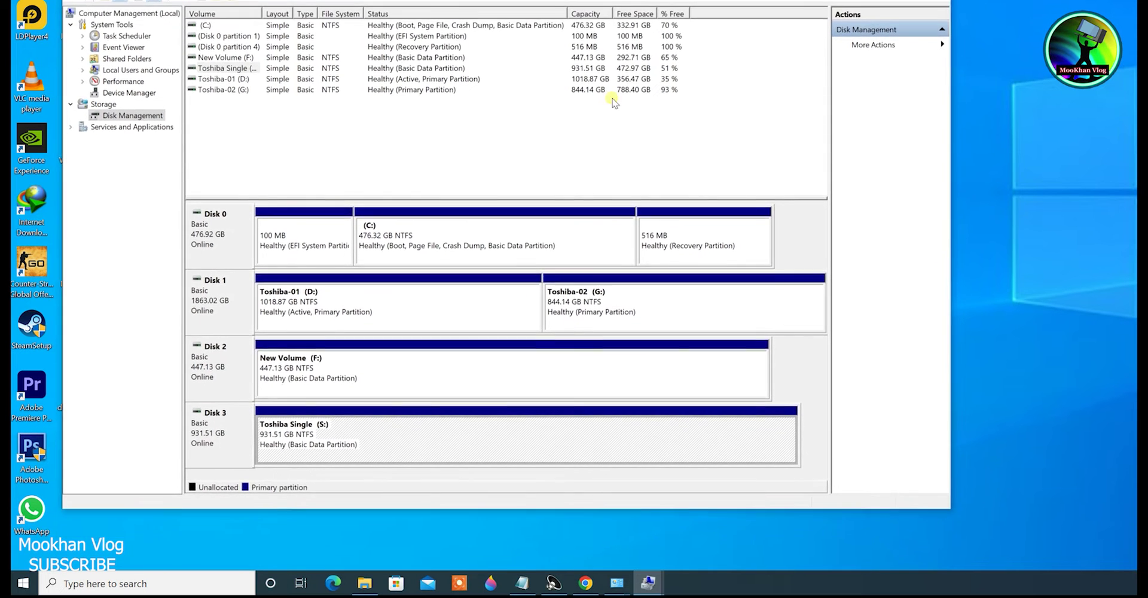
drag(461, 518, 456, 558)
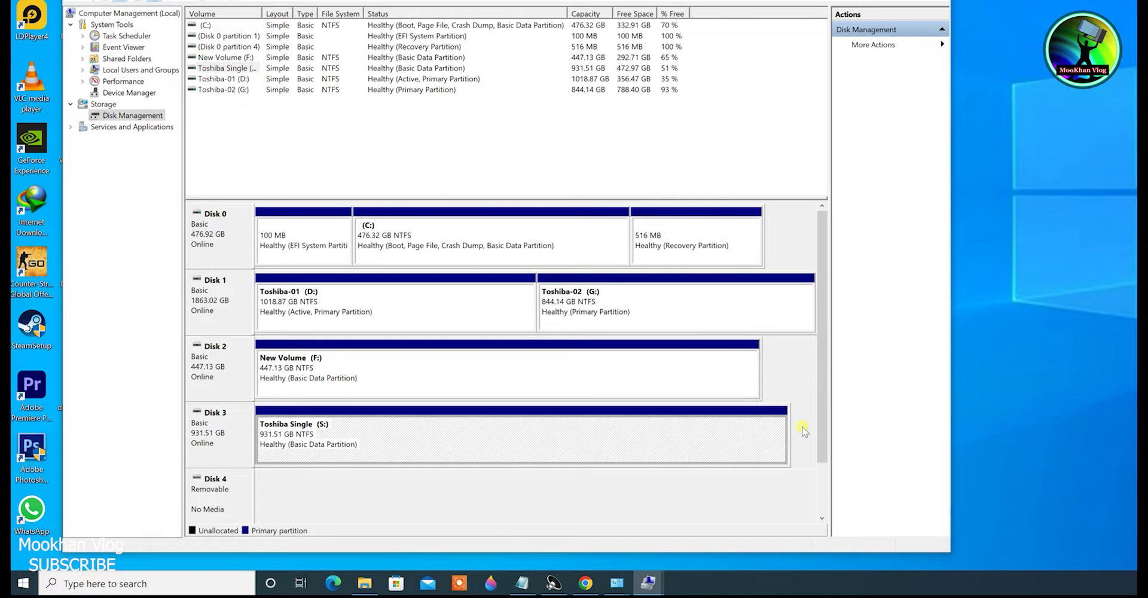
drag(819, 426, 821, 485)
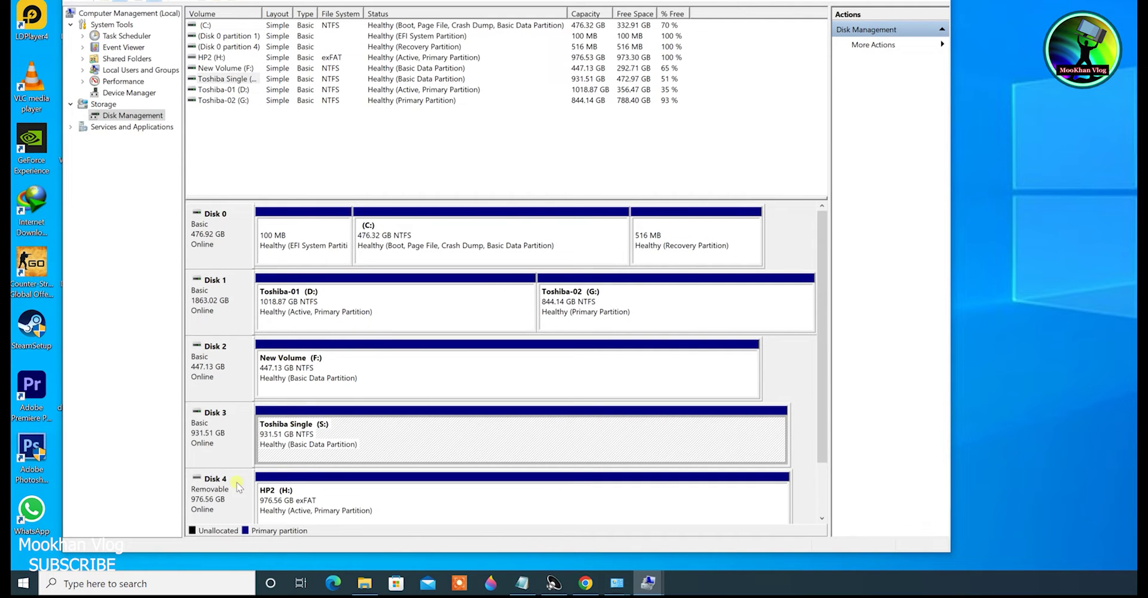
View the contents of the HP2 (H:) volume on removable Disk 4 and close its folder window.
right_click(333, 510)
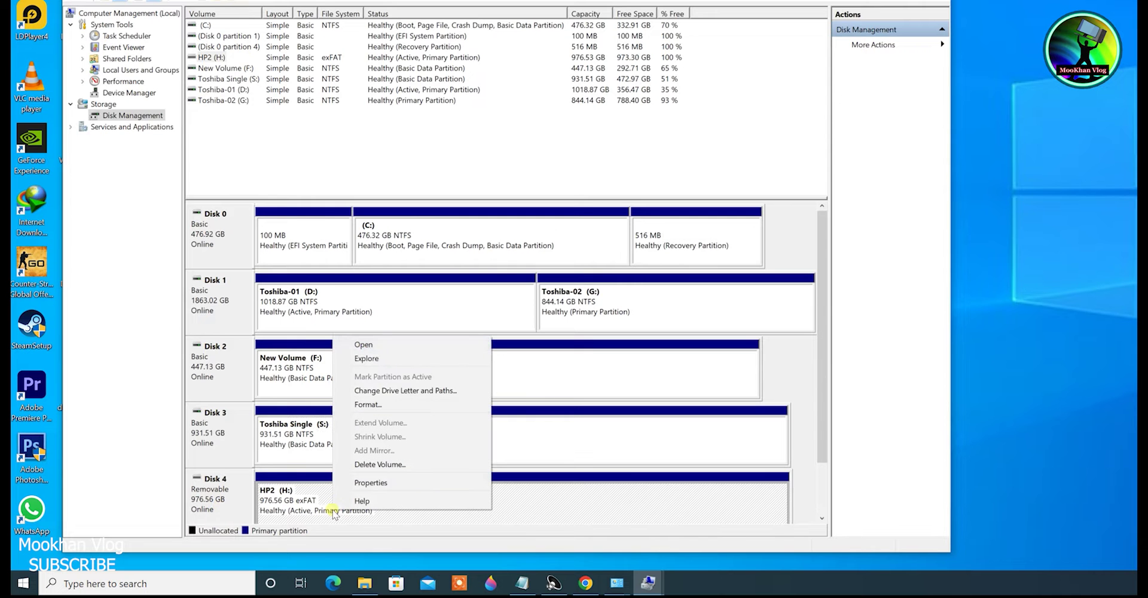
click(371, 344)
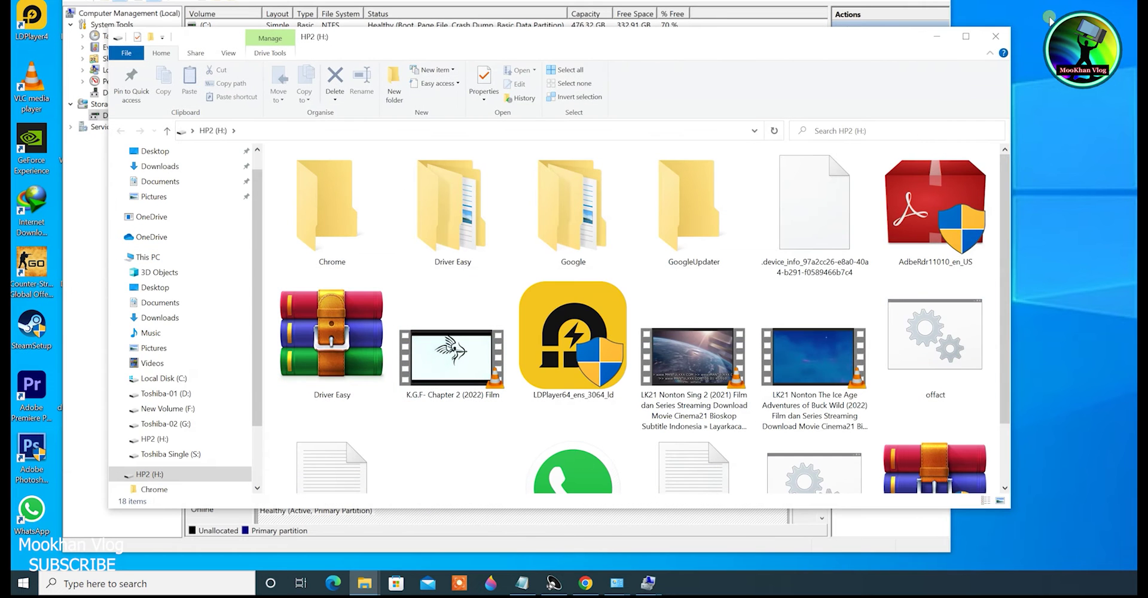
click(997, 37)
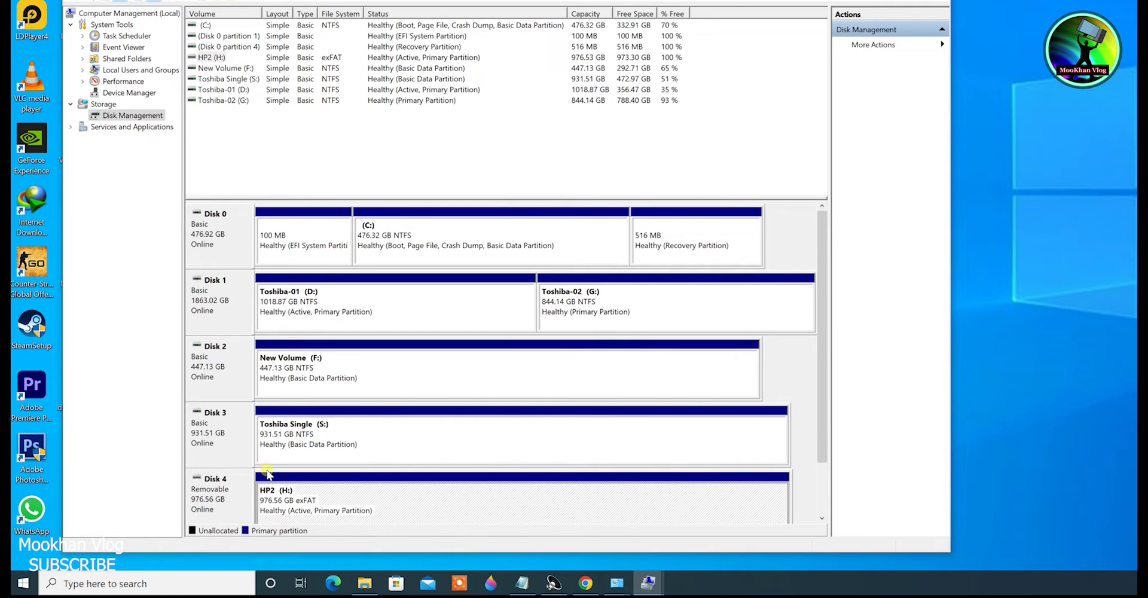
Check the HP2 (H:) drive and its available commands under This PC in File Explorer, and close the window.
click(364, 583)
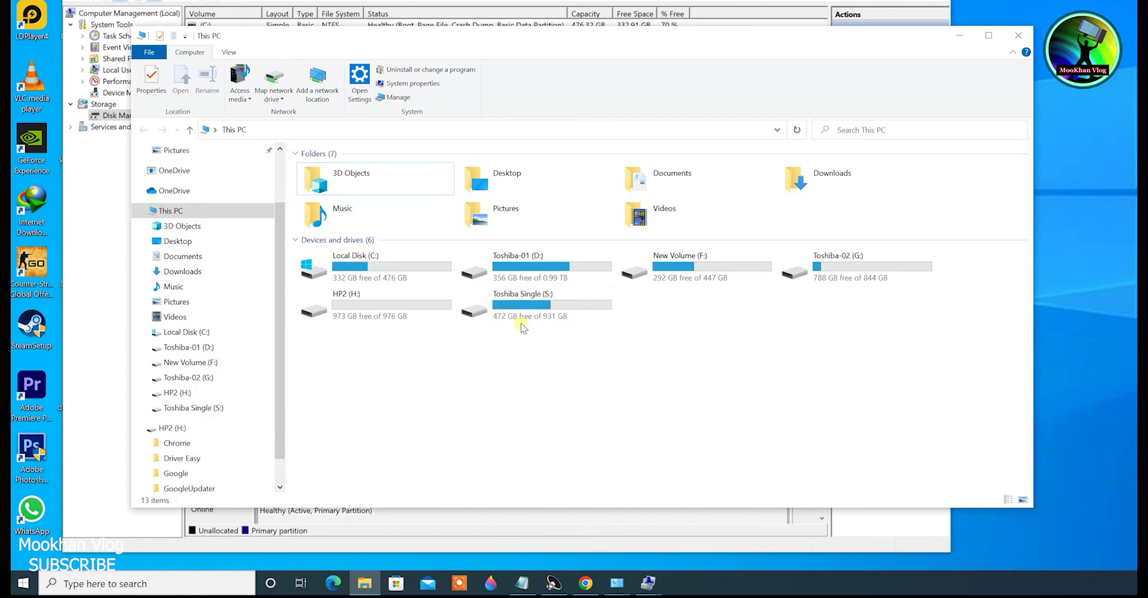
right_click(353, 308)
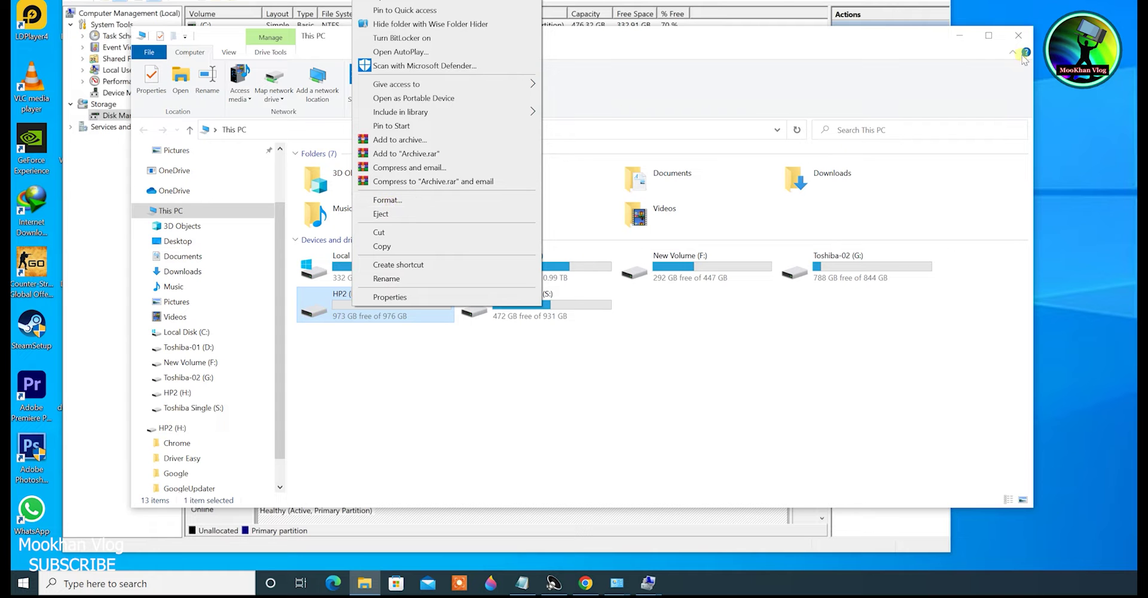
click(1019, 35)
click(1018, 36)
right_click(385, 499)
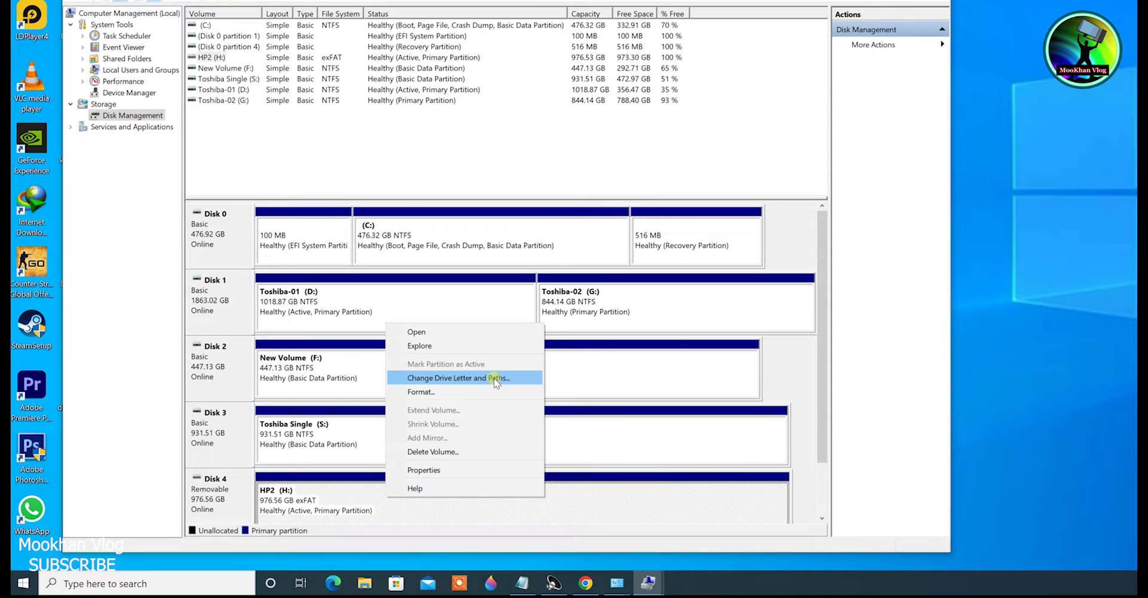
click(357, 513)
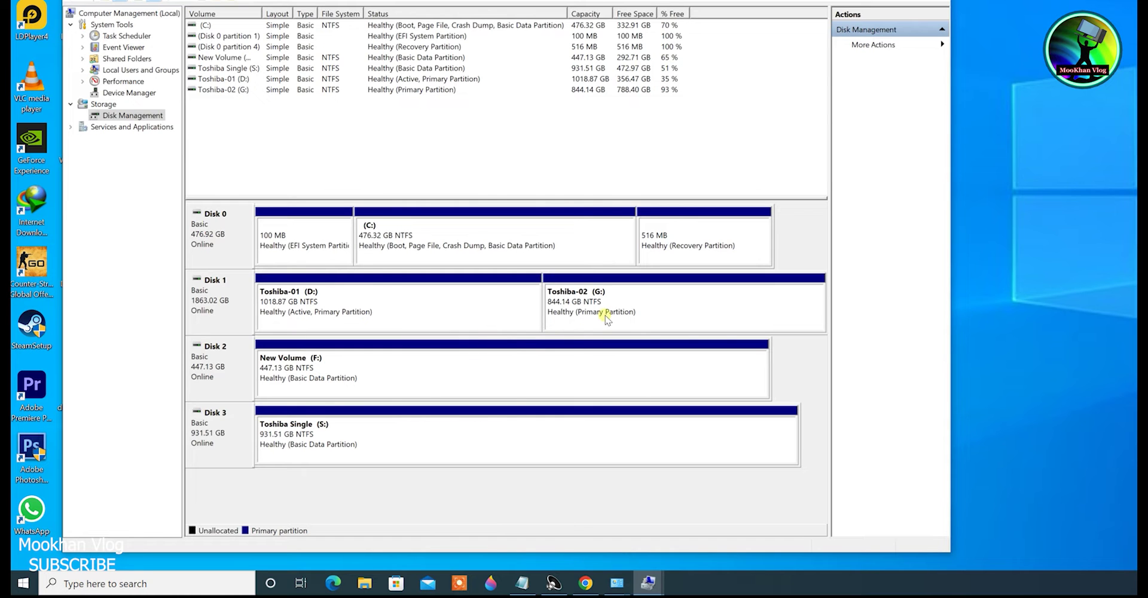
right_click(396, 374)
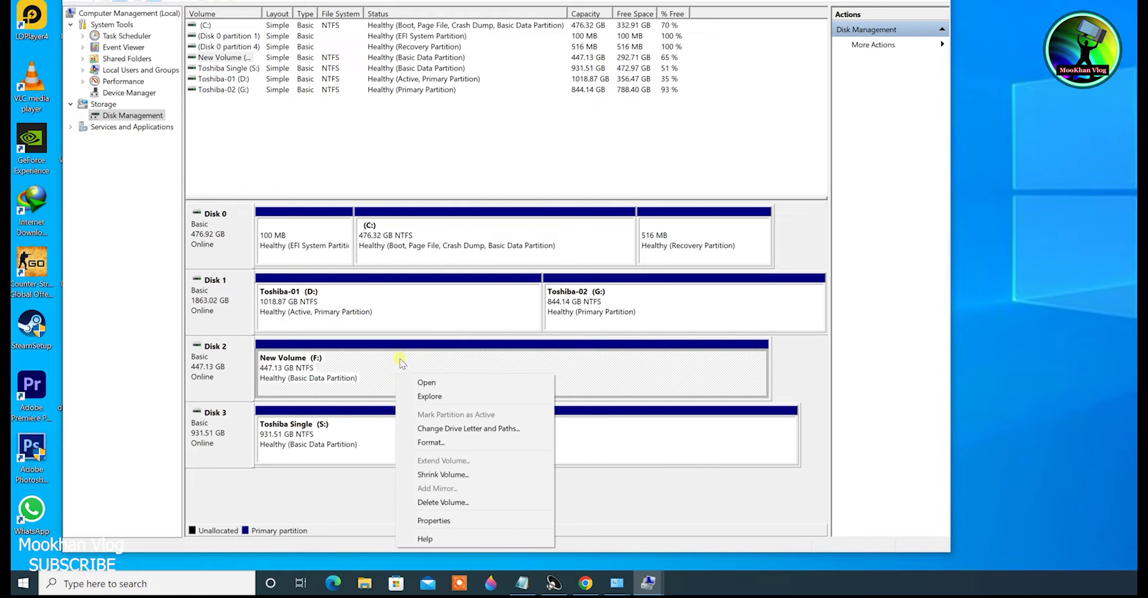
click(426, 308)
Examine the drive letters available for the Toshiba-01 (D:) volume in Change Drive Letter and Paths, and cancel without assigning one.
right_click(425, 308)
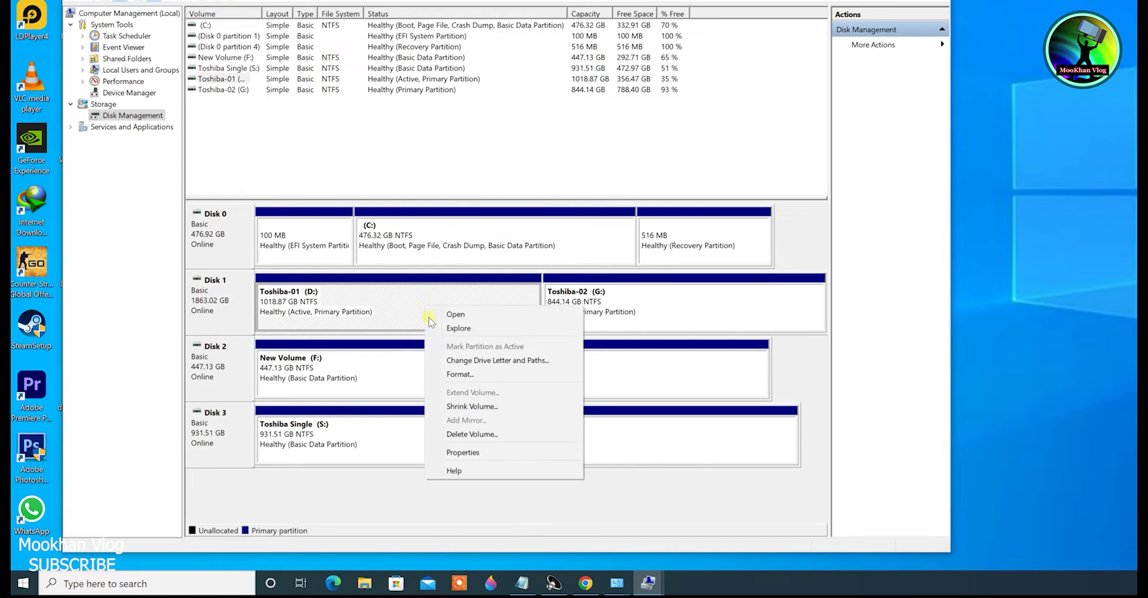
click(460, 363)
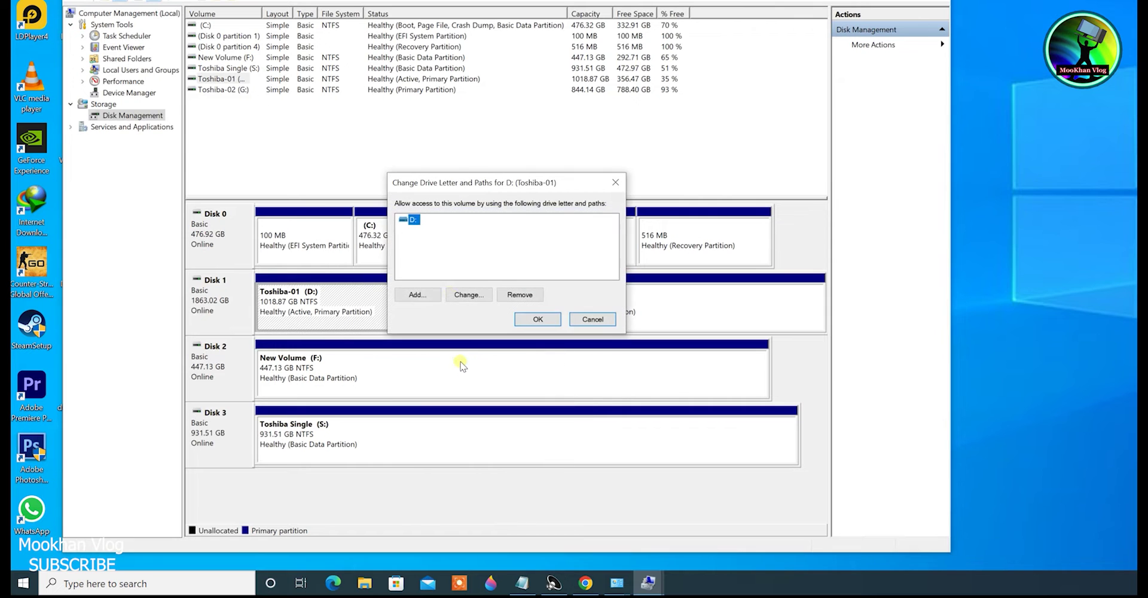
click(464, 294)
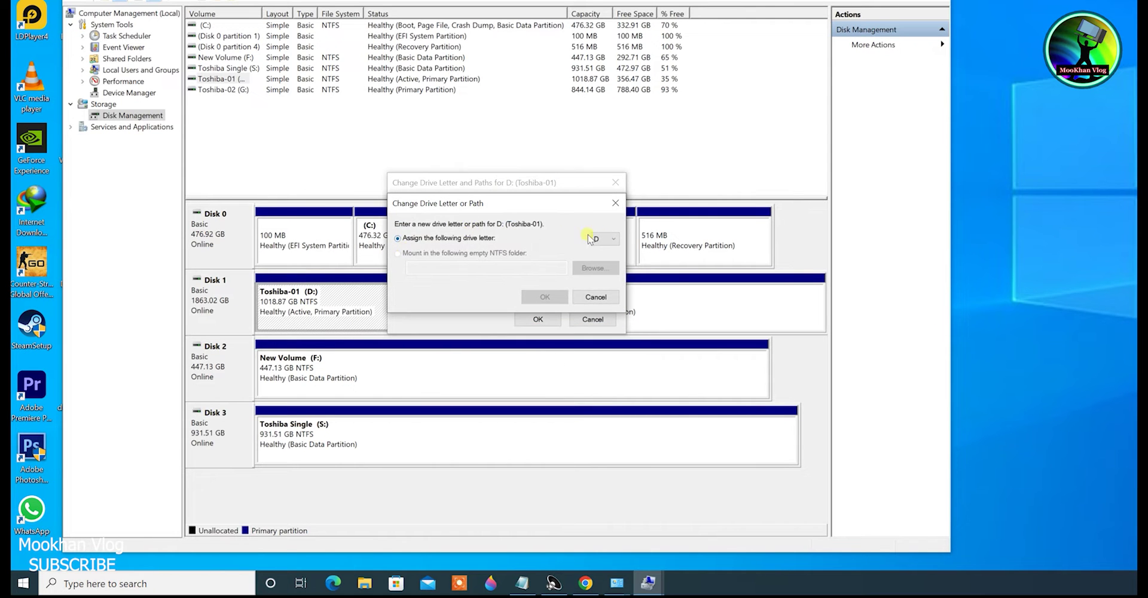
click(607, 239)
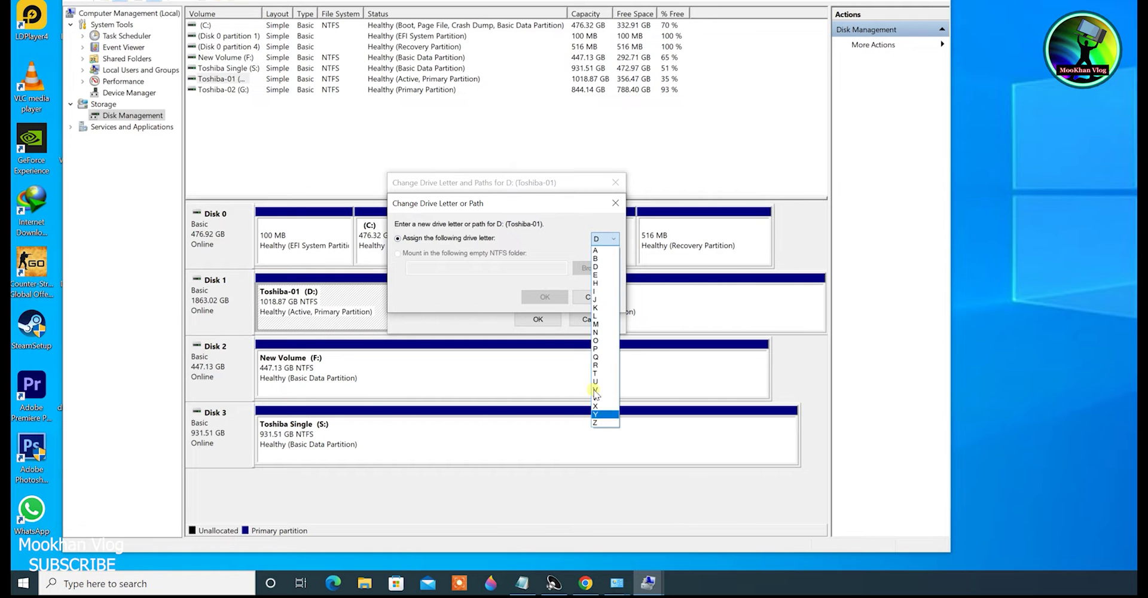
click(490, 295)
click(591, 297)
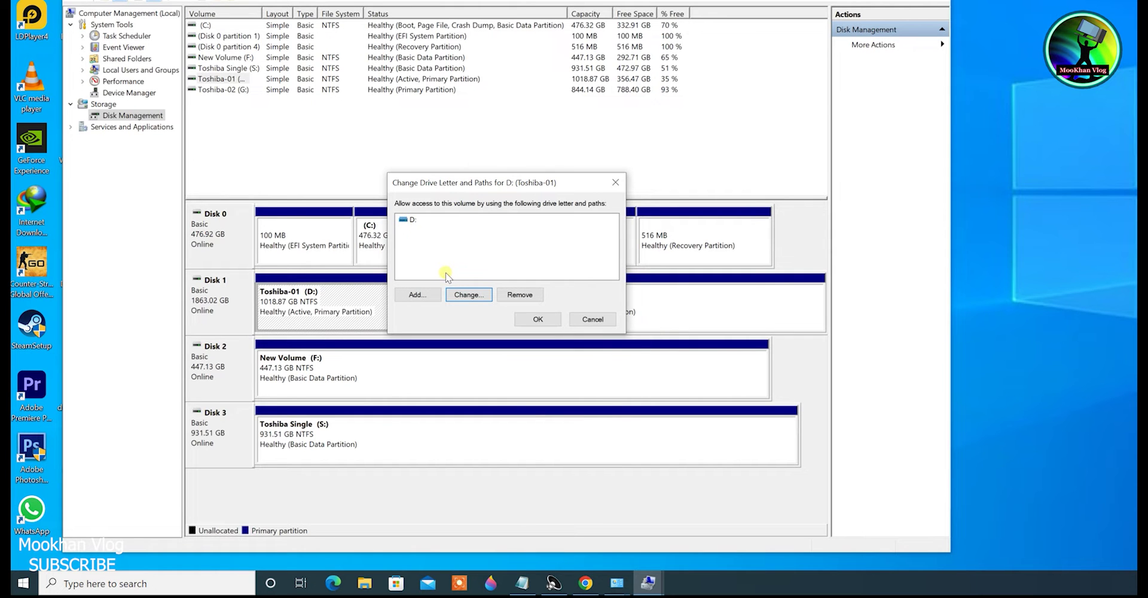
click(593, 319)
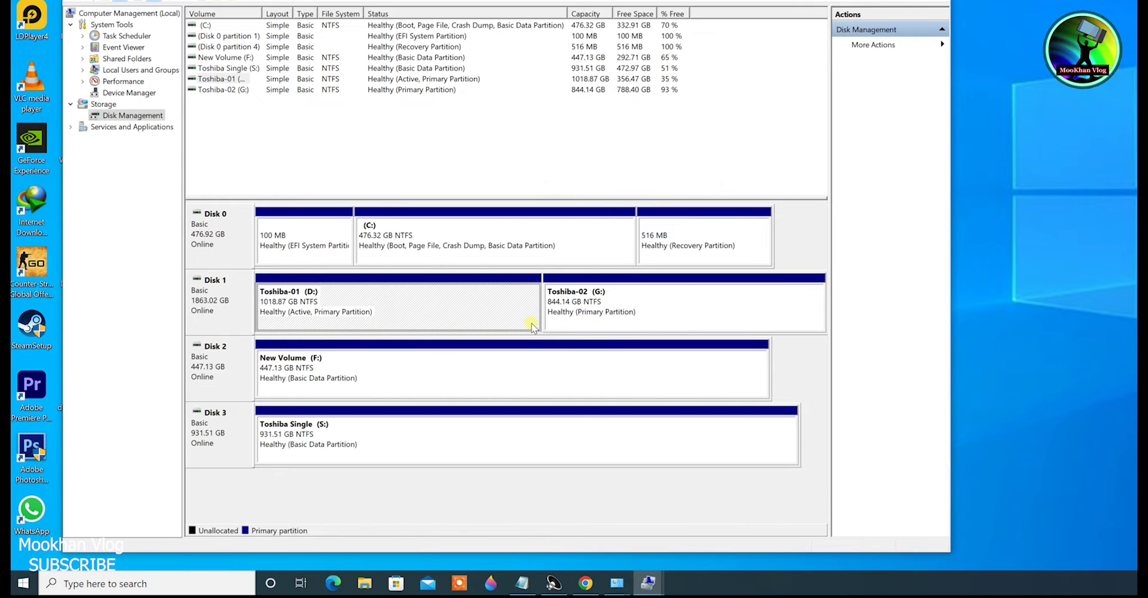
right_click(458, 357)
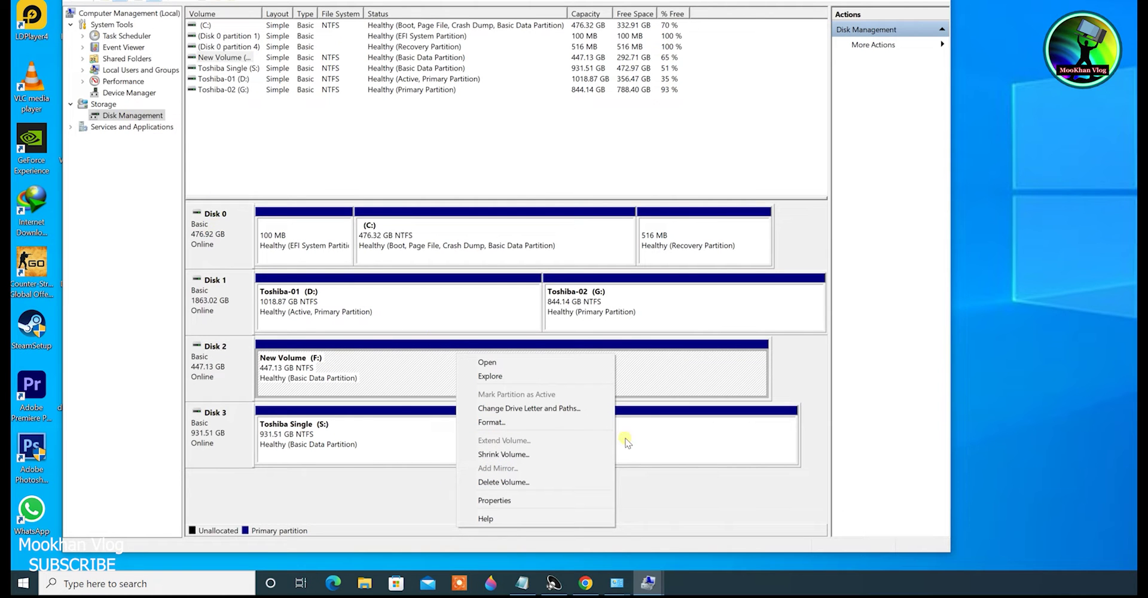
click(658, 484)
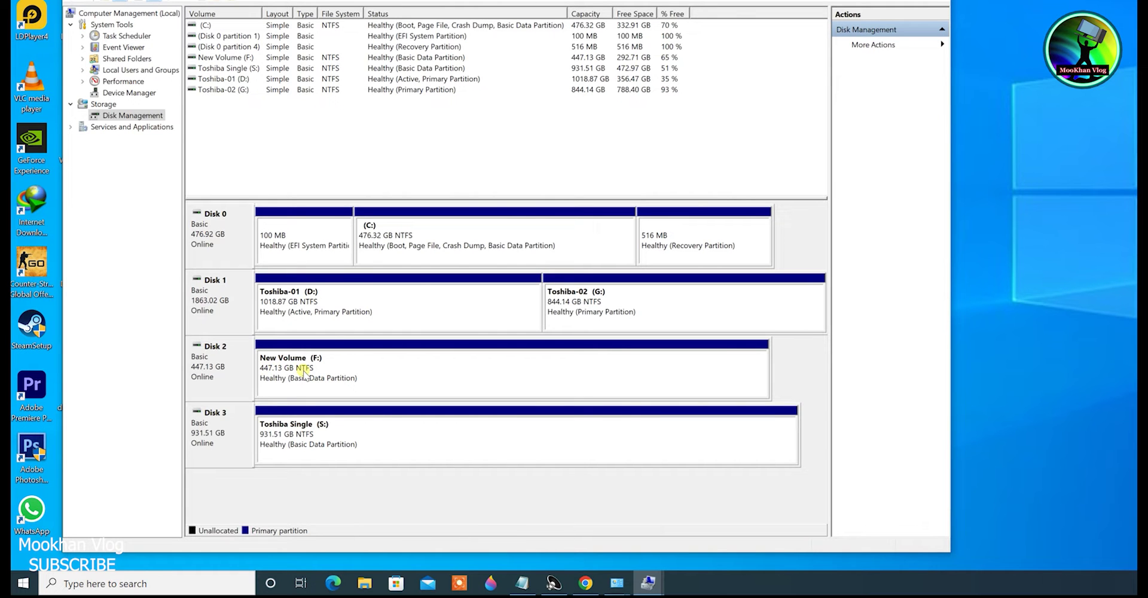
View the properties of New Volume (F:) on Disk 2, and close them without making changes.
right_click(473, 373)
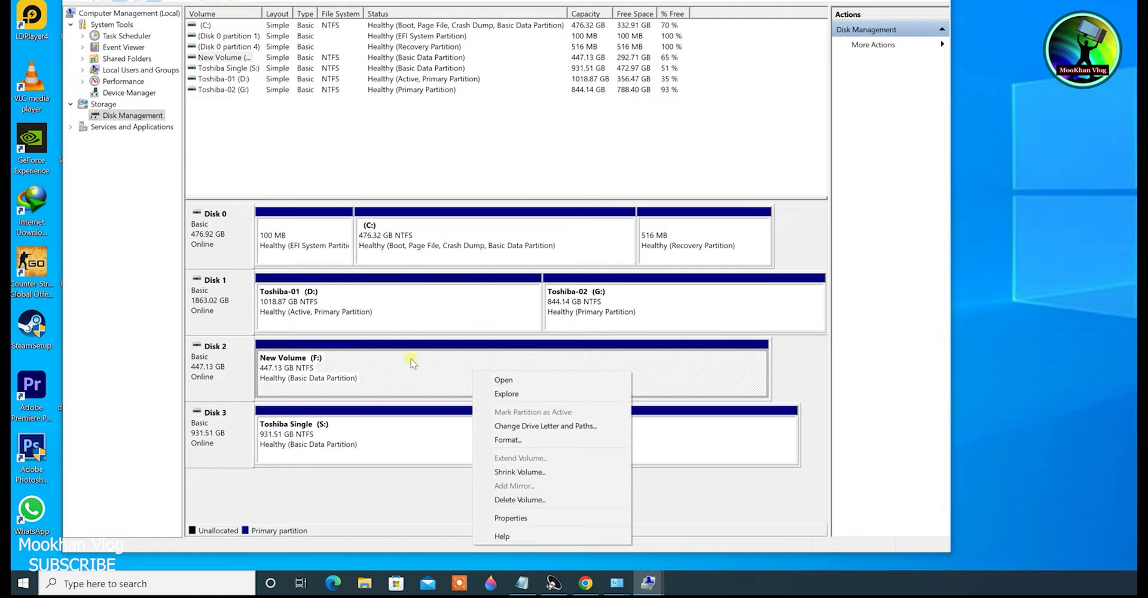
click(440, 363)
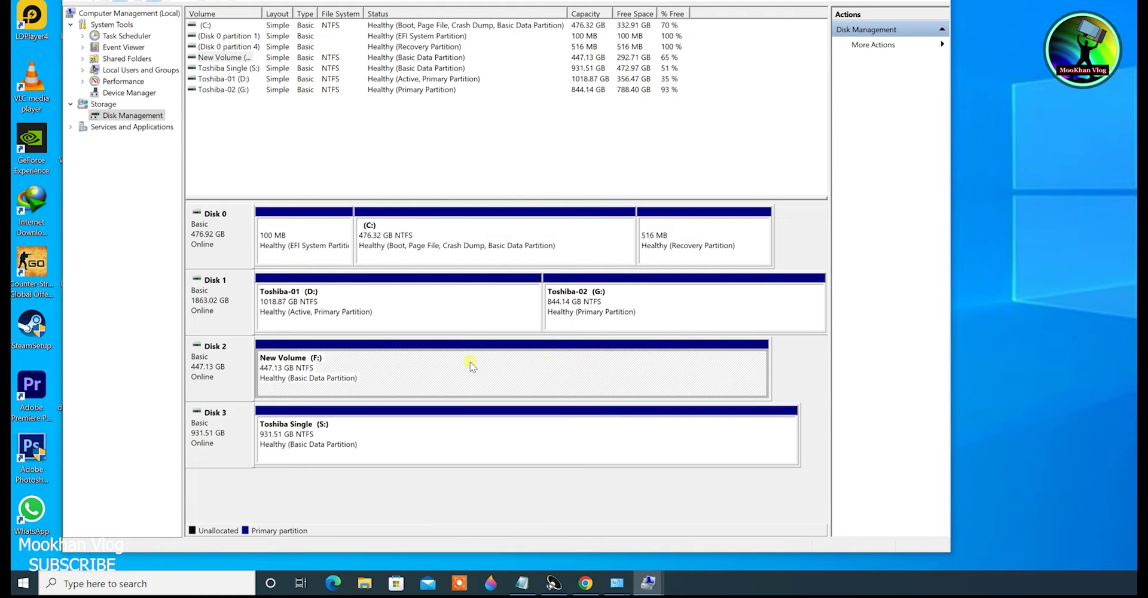
right_click(434, 367)
click(473, 513)
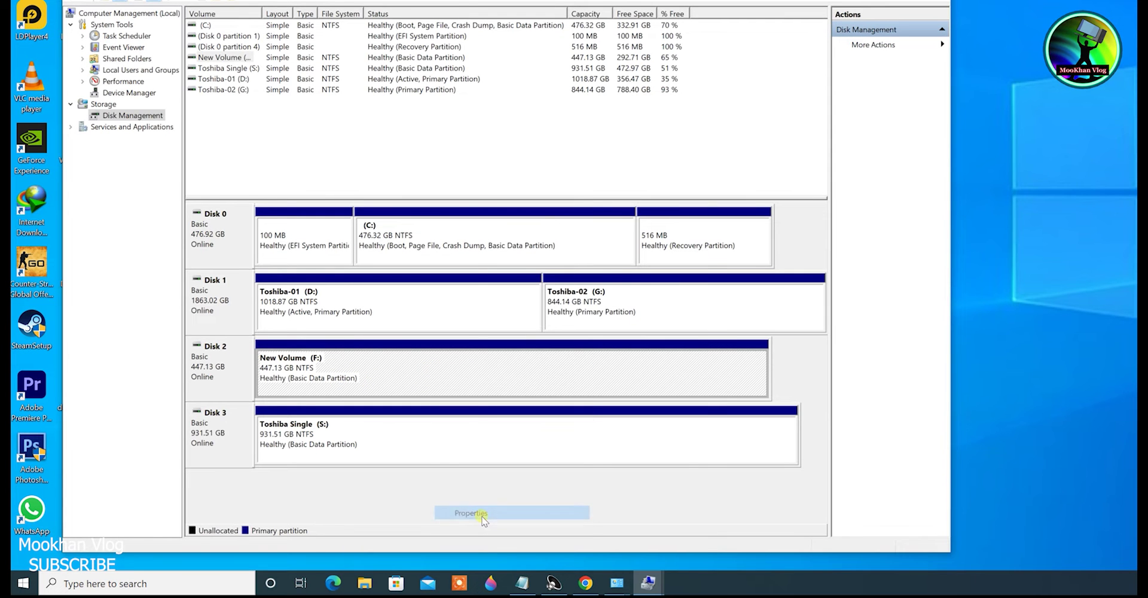
drag(628, 257, 604, 77)
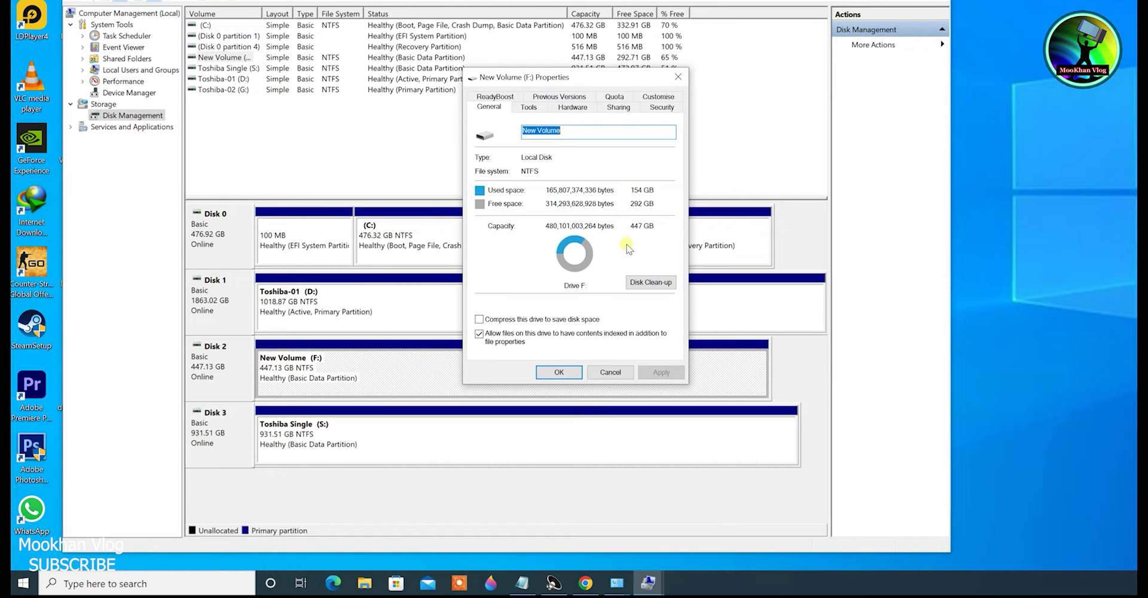
click(610, 372)
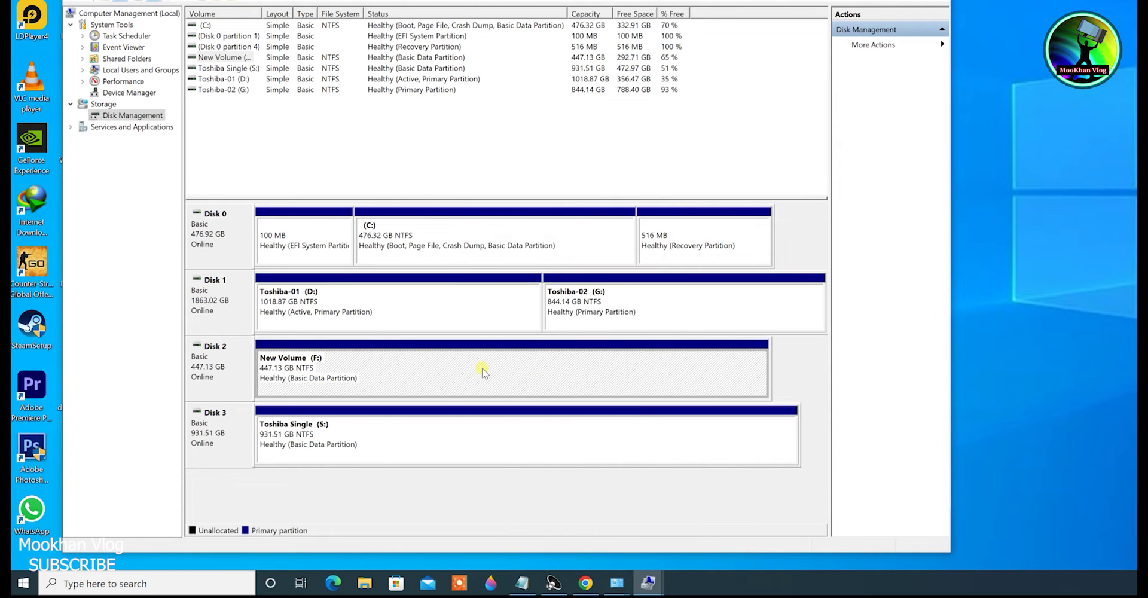
right_click(484, 372)
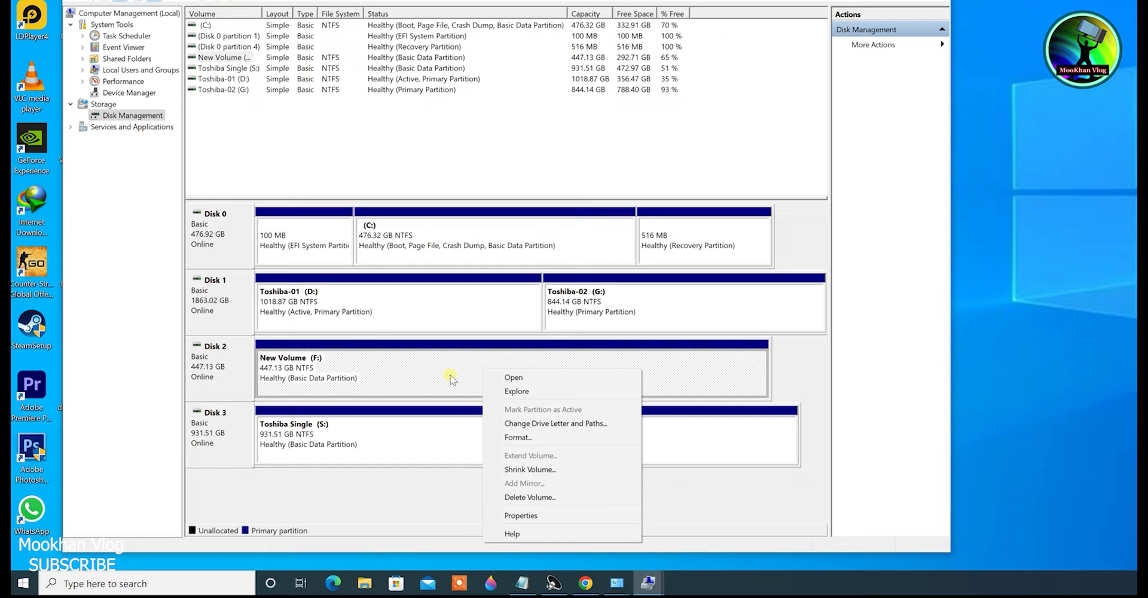
click(553, 469)
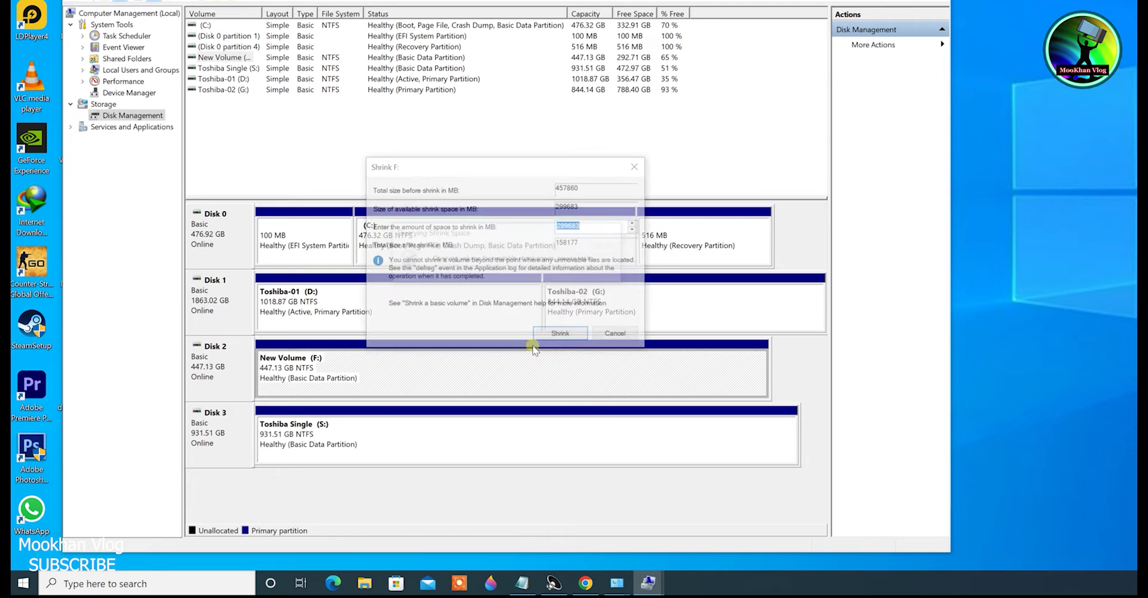
click(602, 336)
View the contents of New Volume (F:) on Disk 2 and close its folder window.
right_click(484, 390)
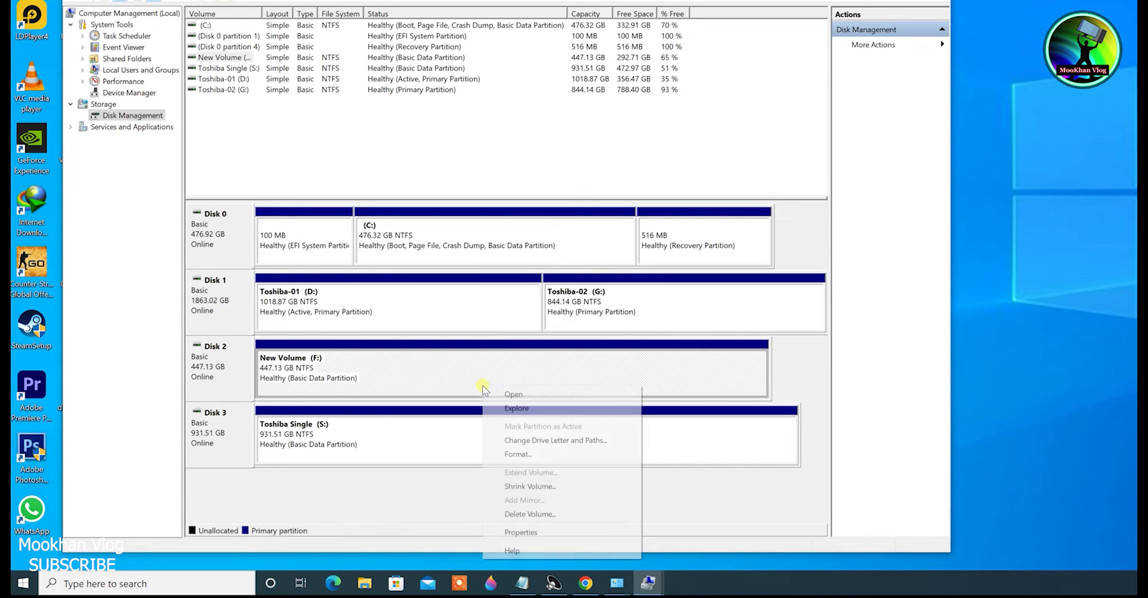
click(531, 394)
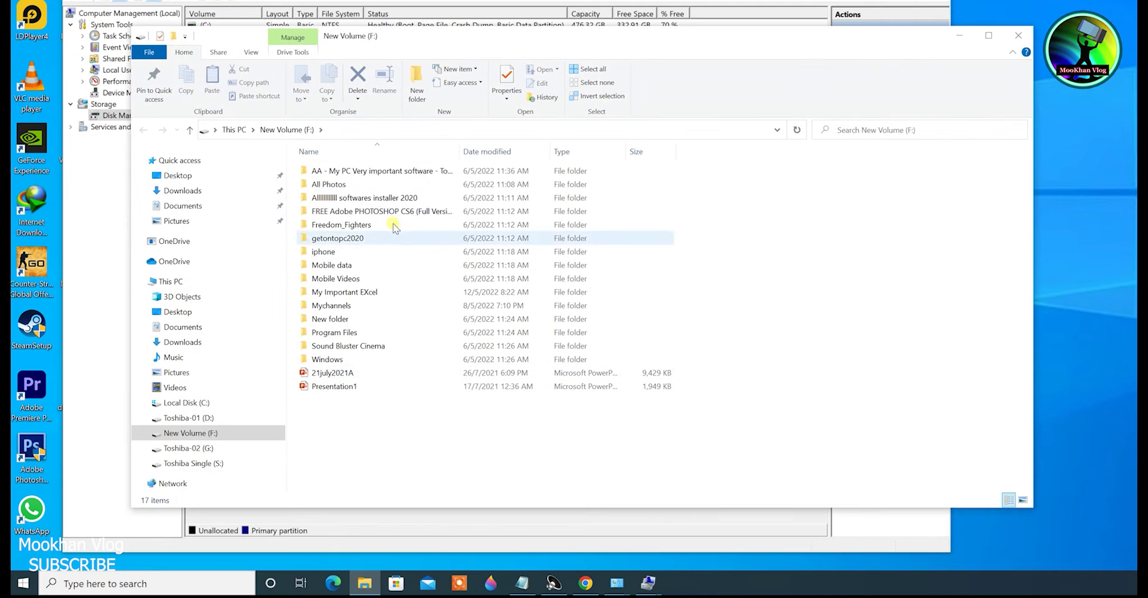
click(1018, 35)
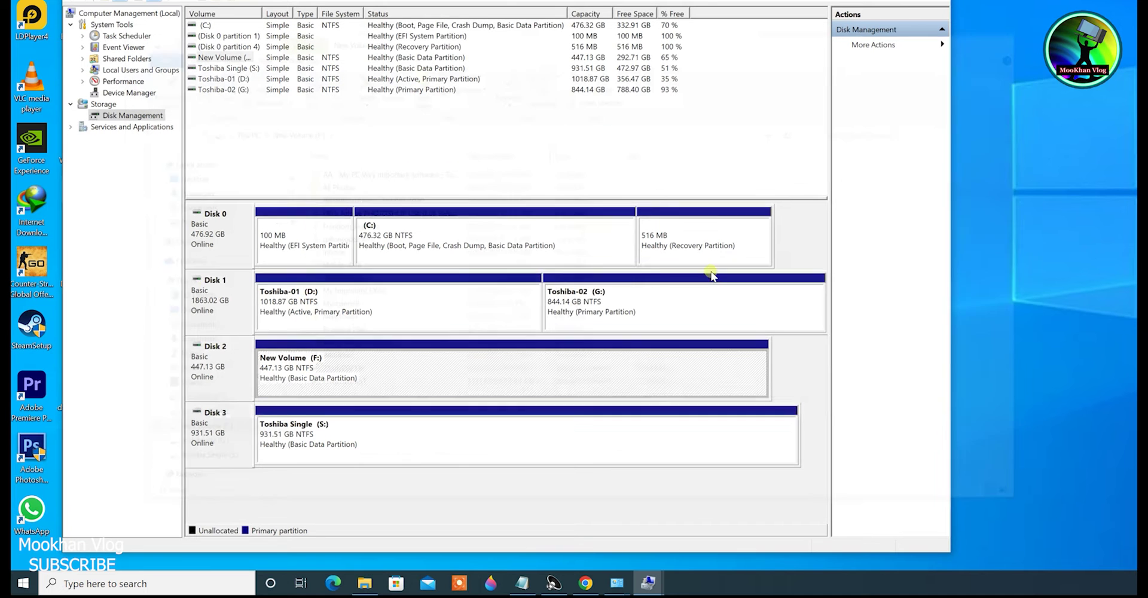
Shrink New Volume (F:) on Disk 2 by 199683 MB, and check the drive's space under This PC in File Explorer.
right_click(490, 366)
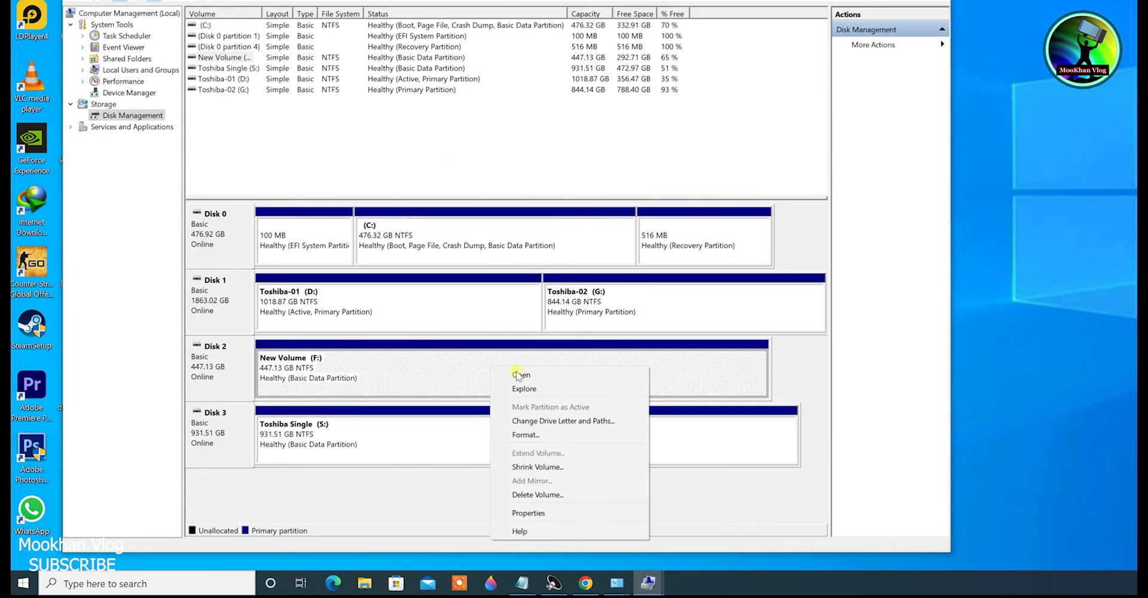
click(551, 466)
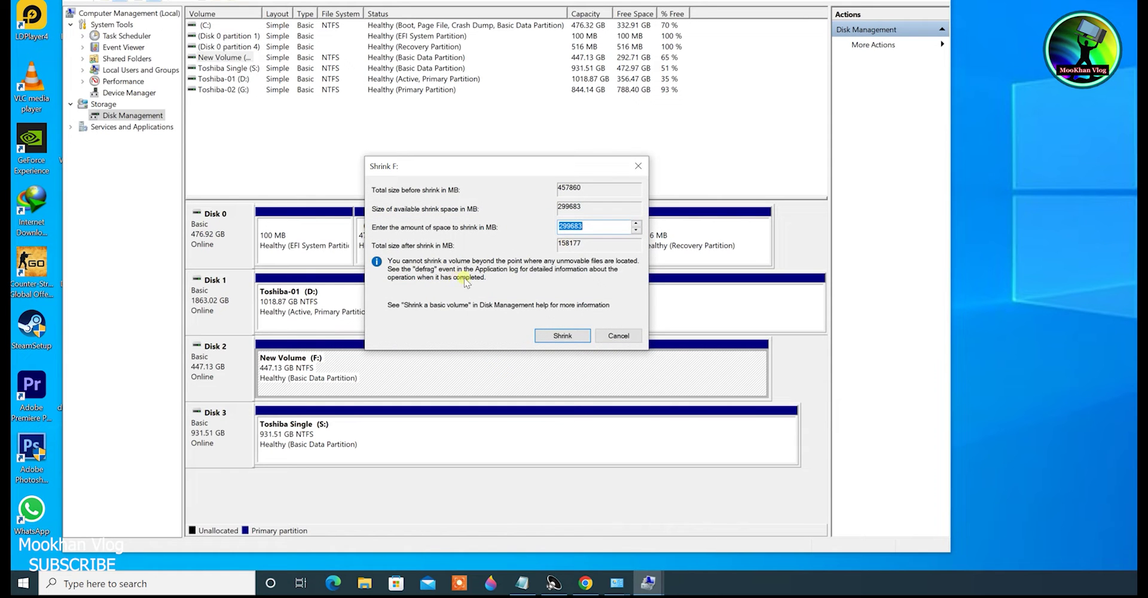
click(592, 227)
key(ctrl+a)
click(566, 226)
text(1)
drag(561, 226, 525, 245)
click(559, 336)
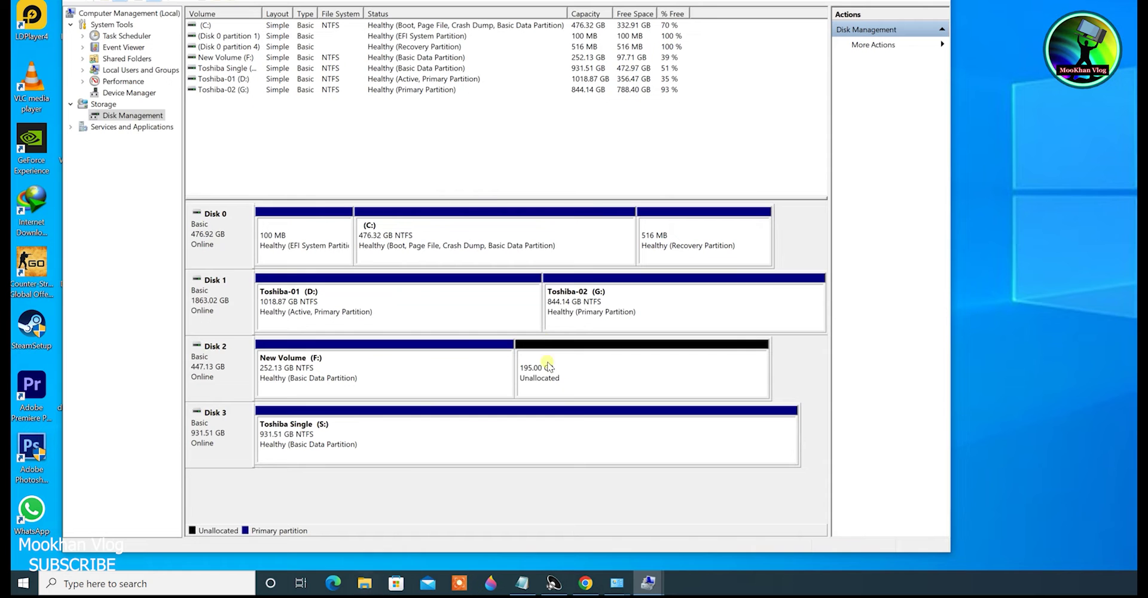
click(364, 583)
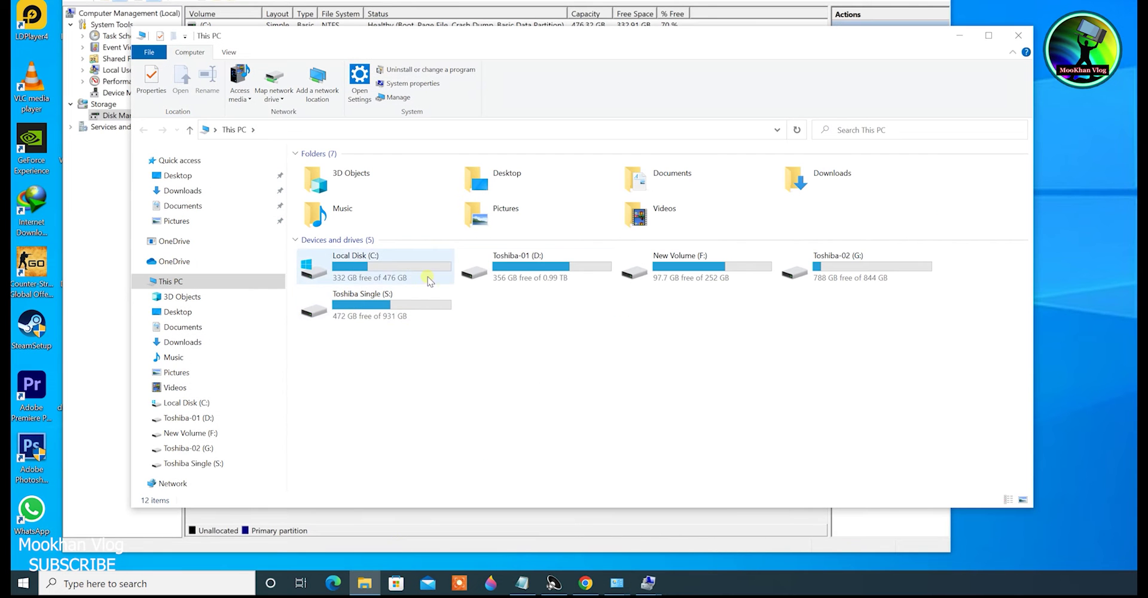
click(960, 37)
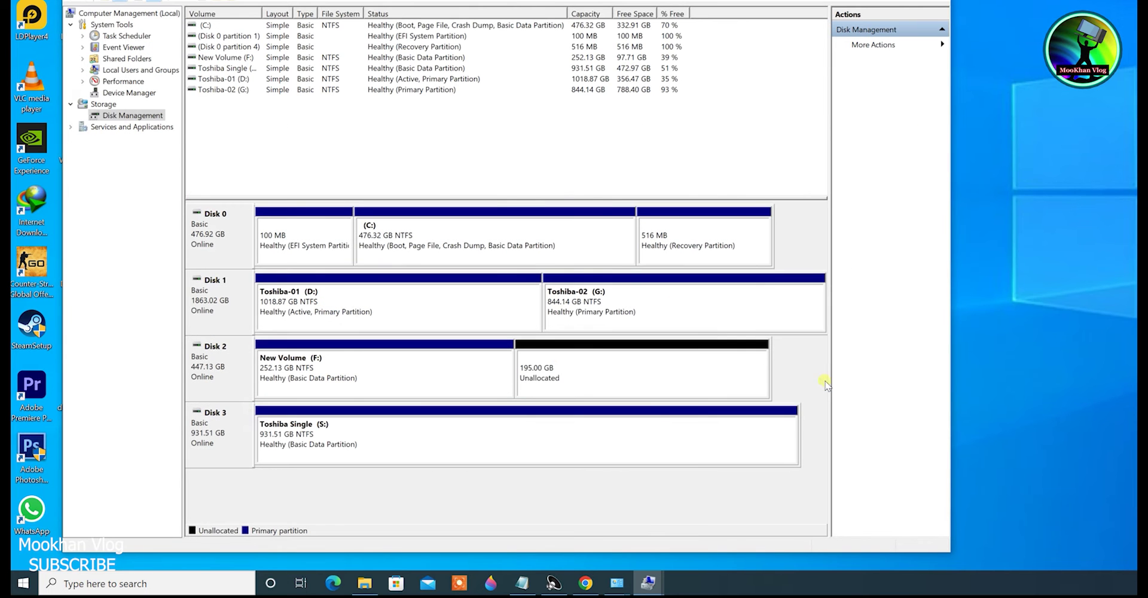
Set up a new simple volume in Disk 2's unallocated space with size 199683 MB and drive letter B.
right_click(597, 359)
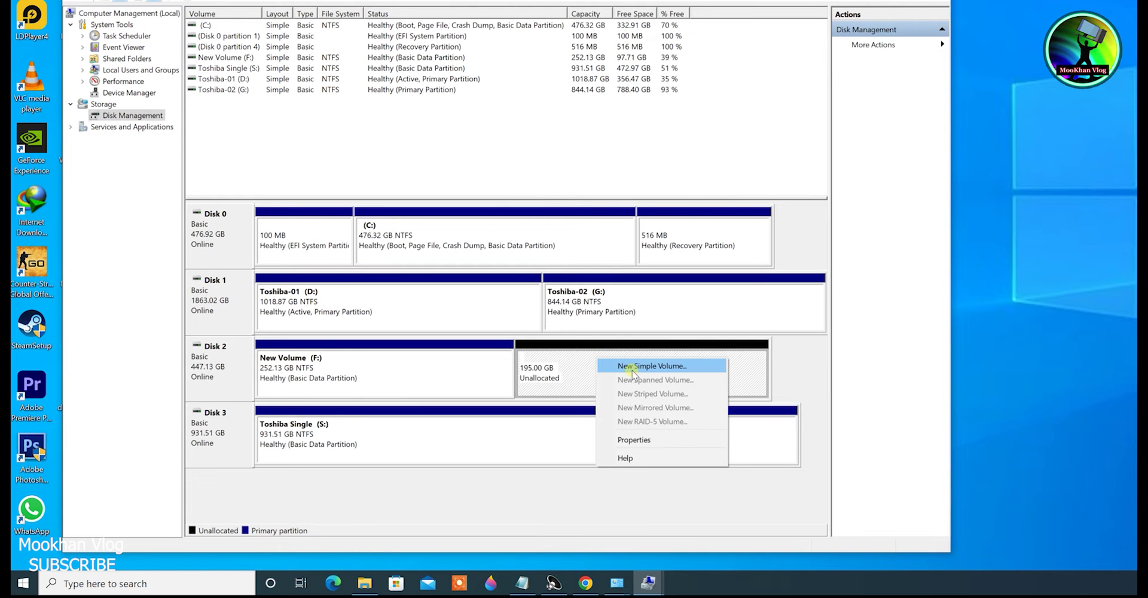
click(633, 366)
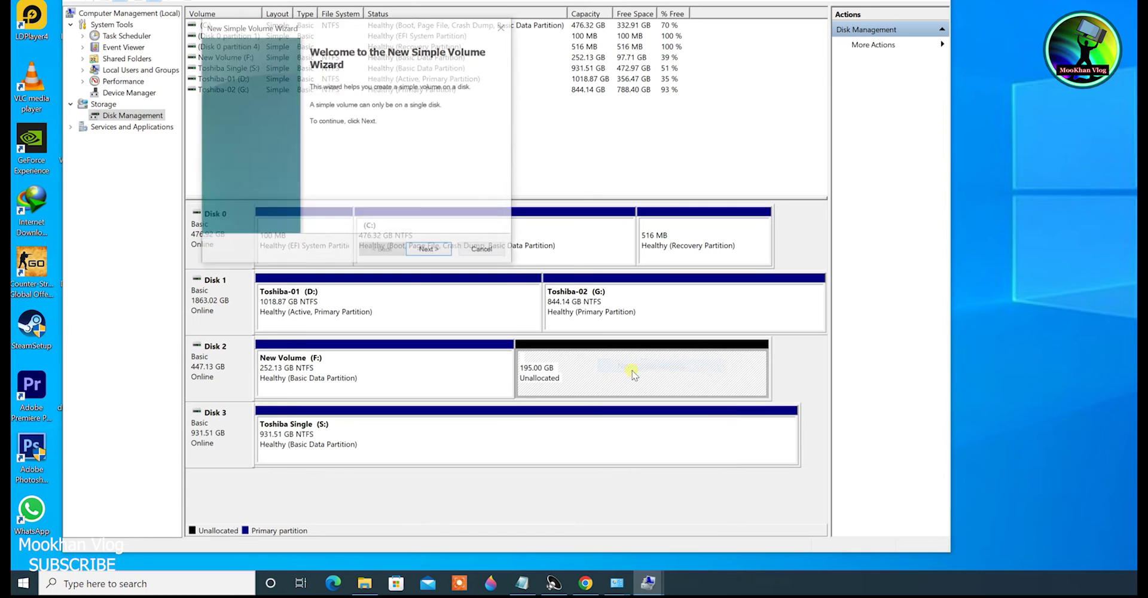
click(428, 251)
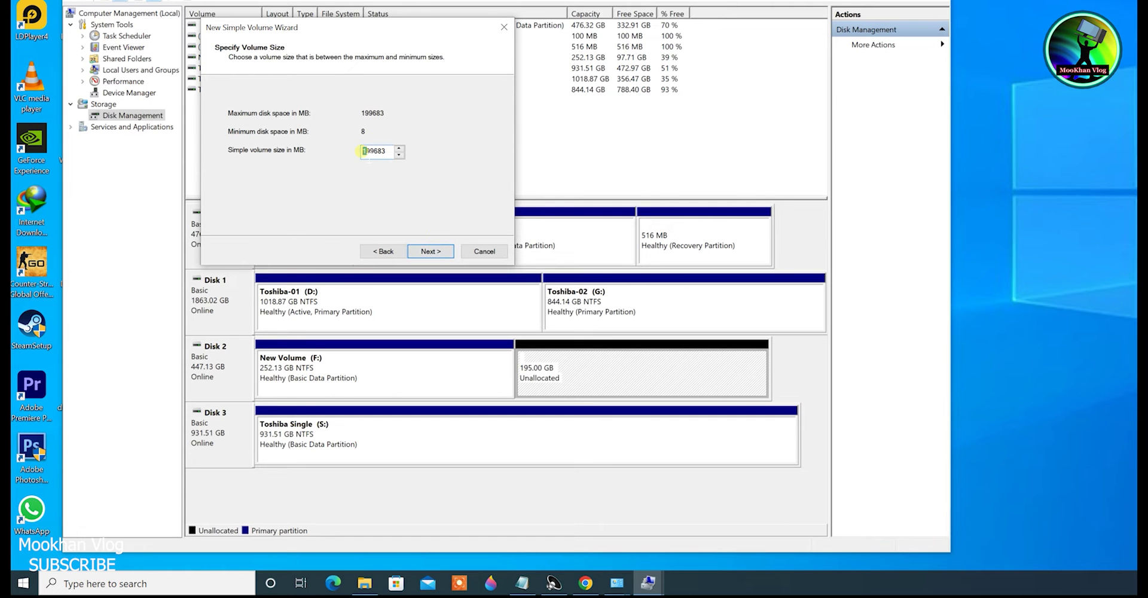
click(436, 252)
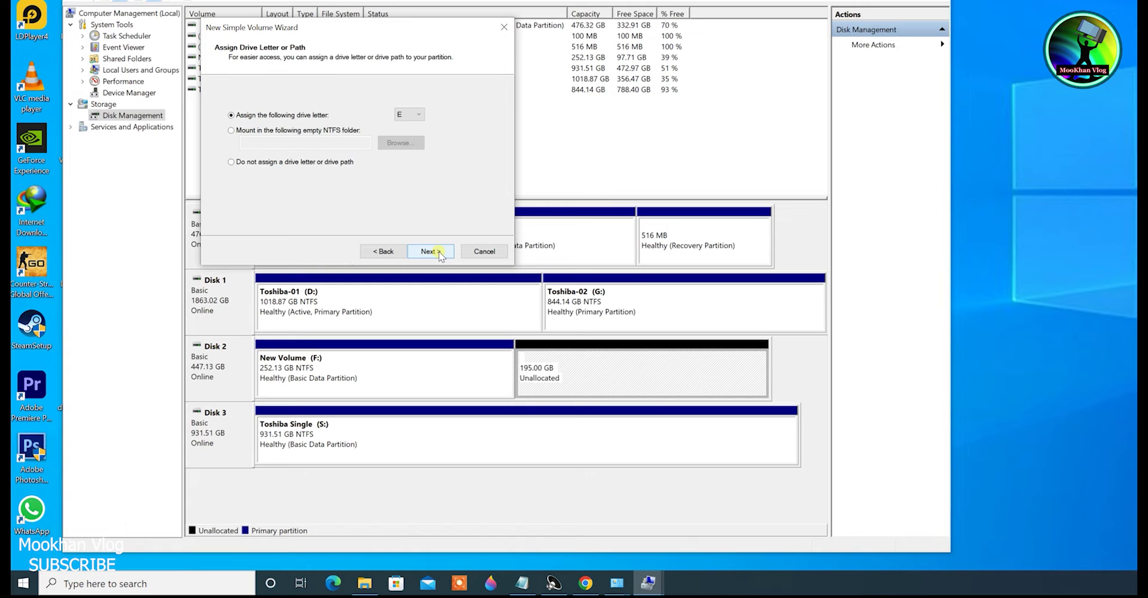
click(409, 115)
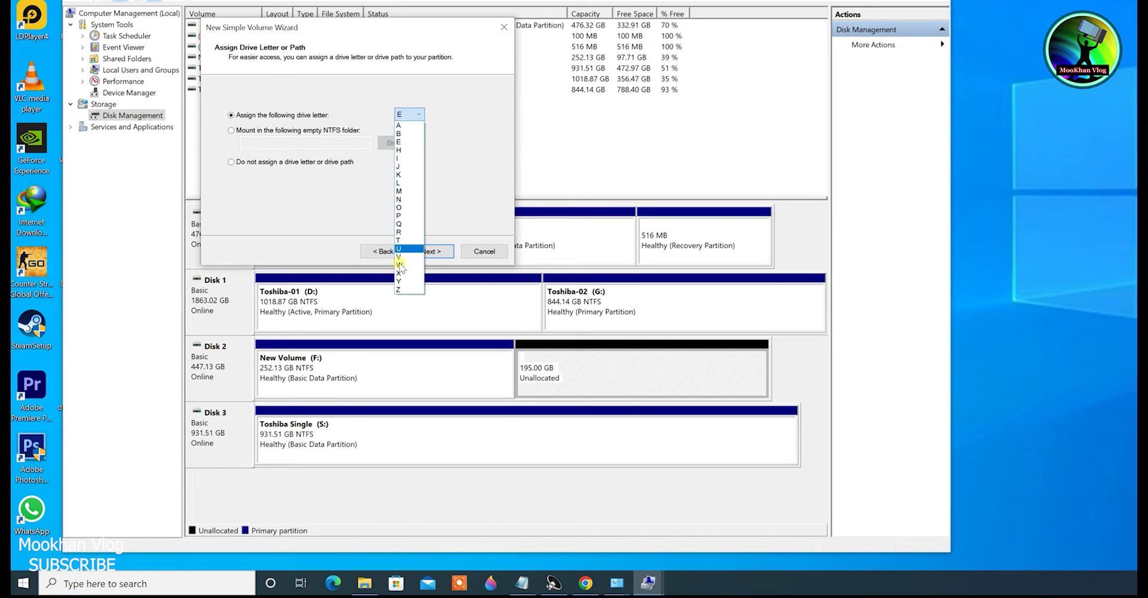
click(412, 133)
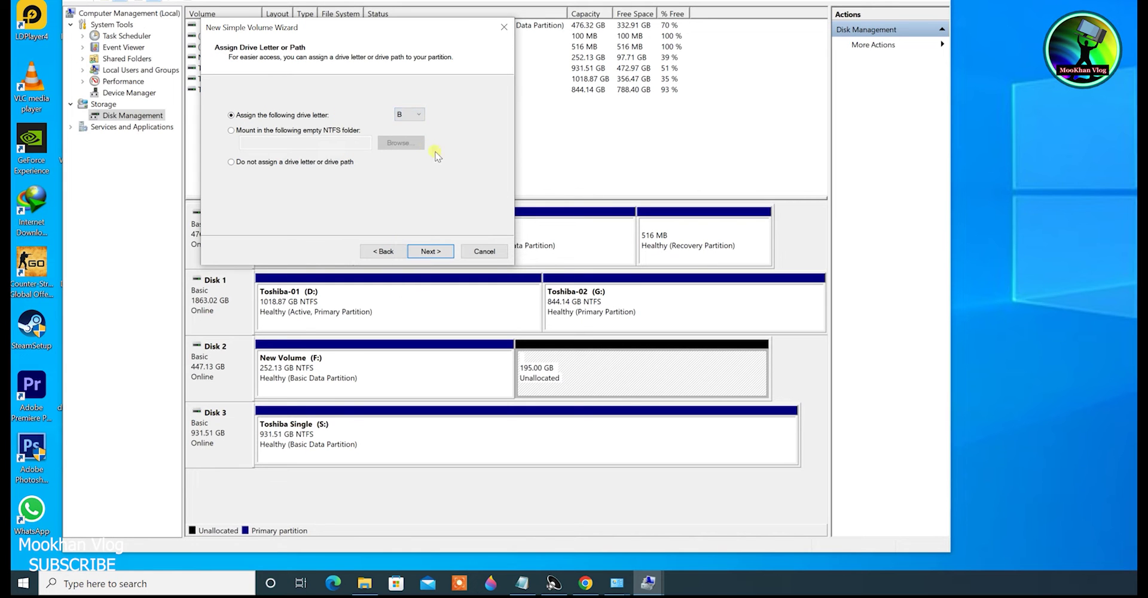
click(446, 255)
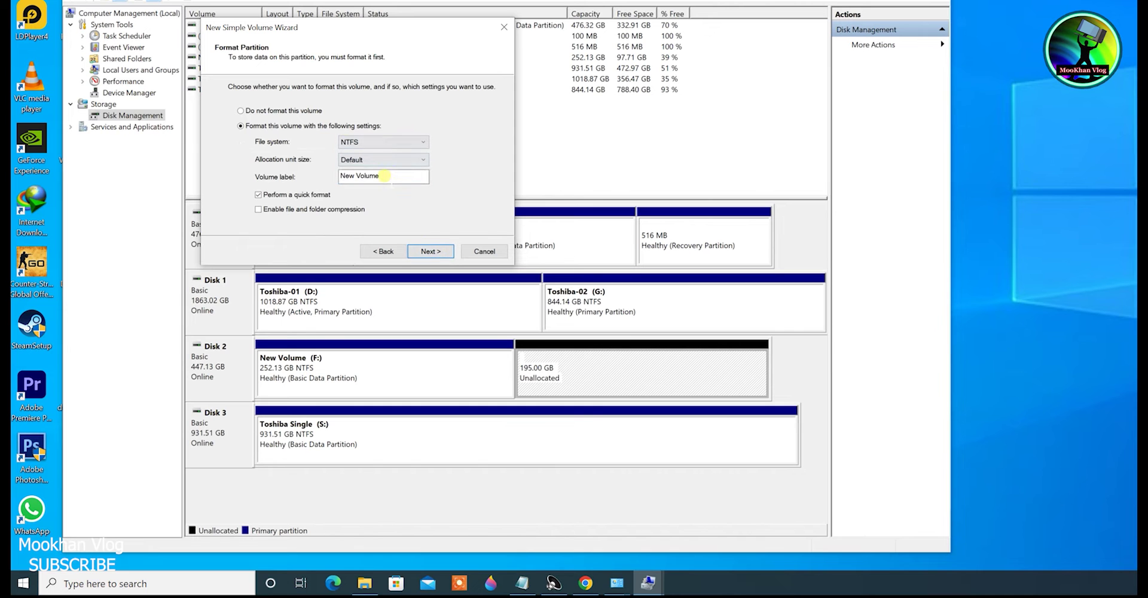
Label the new volume SECOND PART, keep the NTFS quick format settings, and finish creating it.
drag(383, 175, 312, 178)
text(2)
click(446, 254)
click(432, 252)
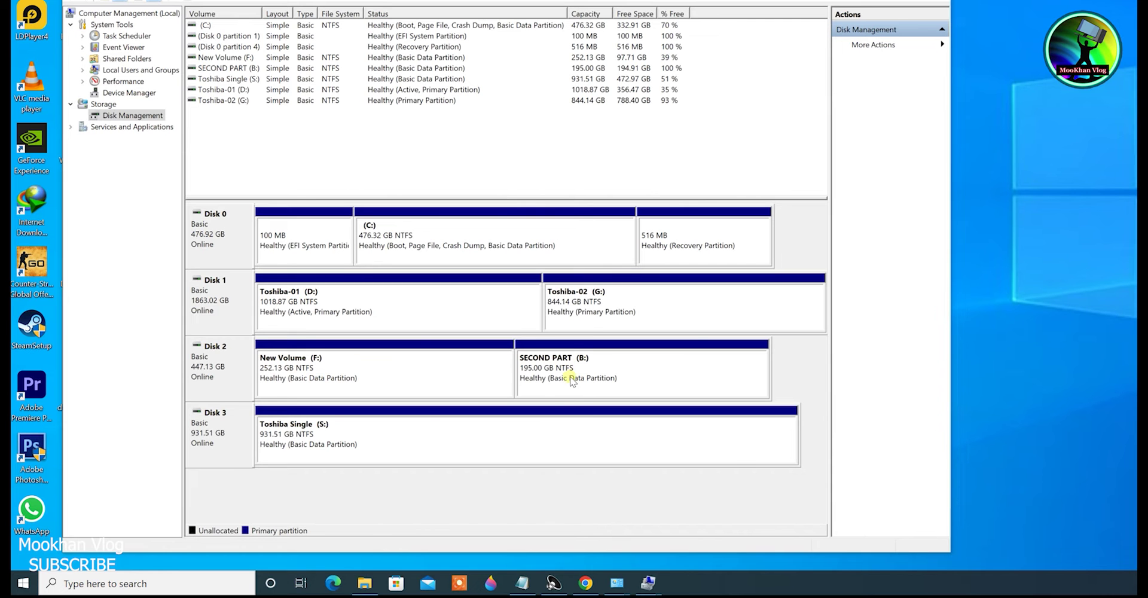
View the contents of New Volume (F:) and SECOND PART (B:) on Disk 2, closing each folder window.
right_click(436, 371)
click(480, 379)
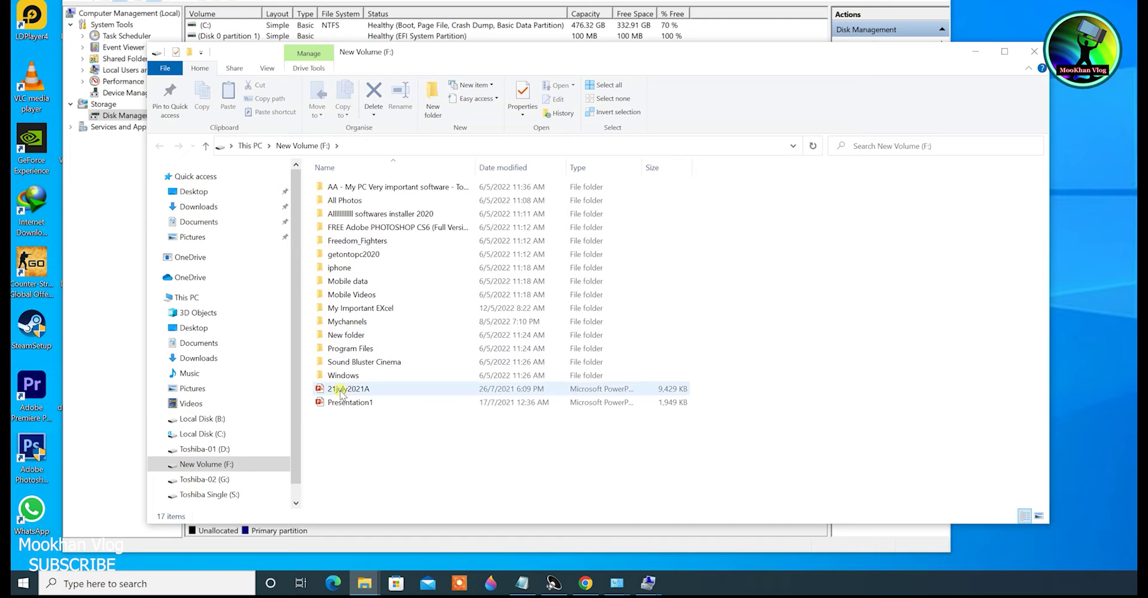
click(1034, 51)
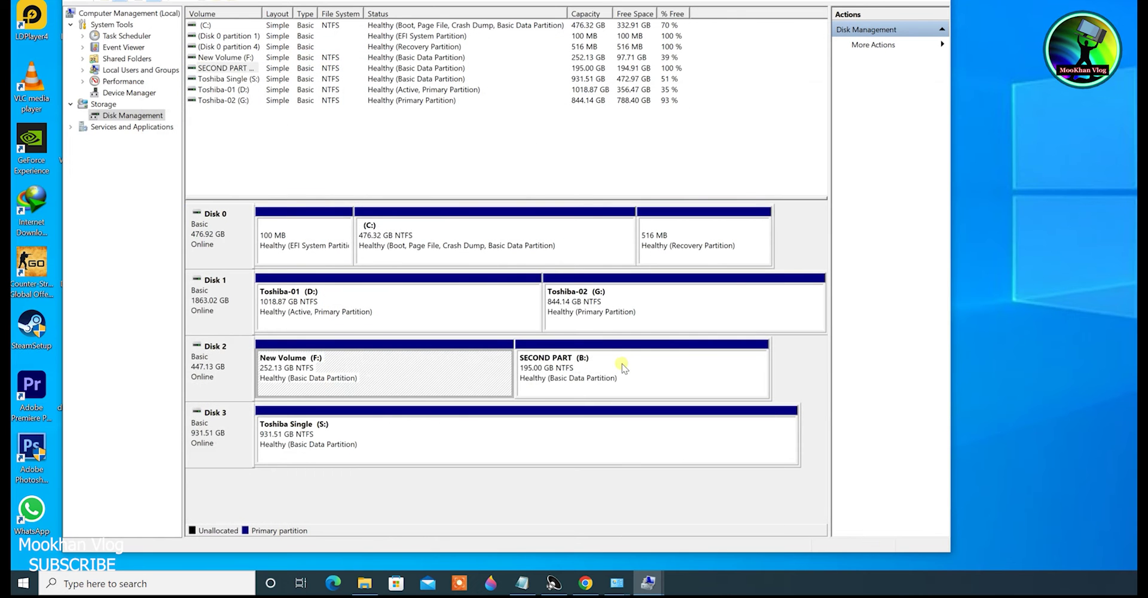
right_click(623, 365)
click(652, 373)
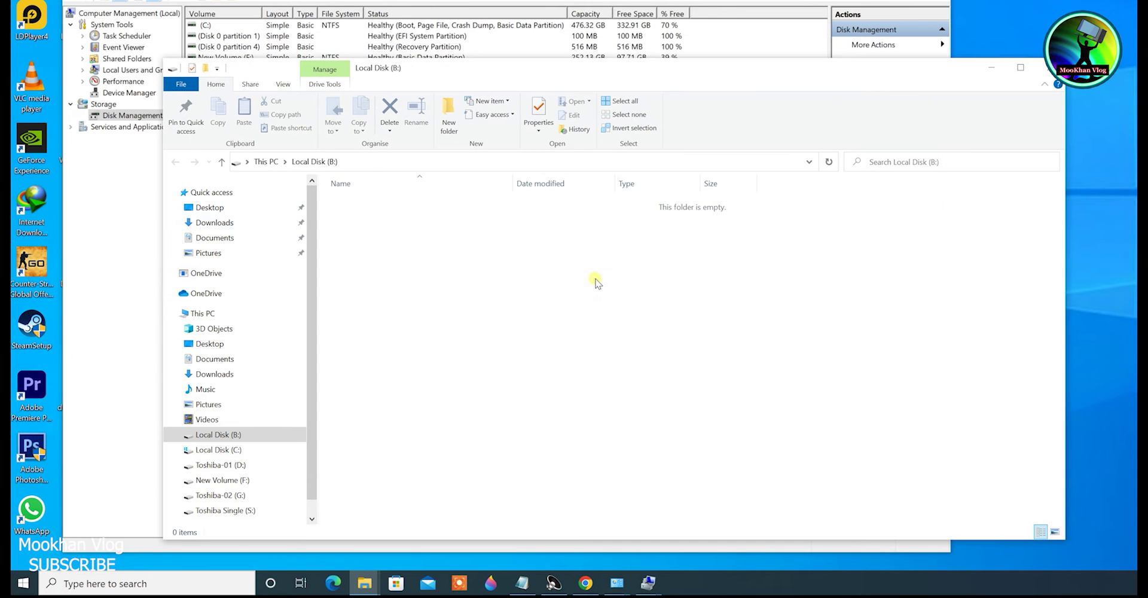
click(1045, 68)
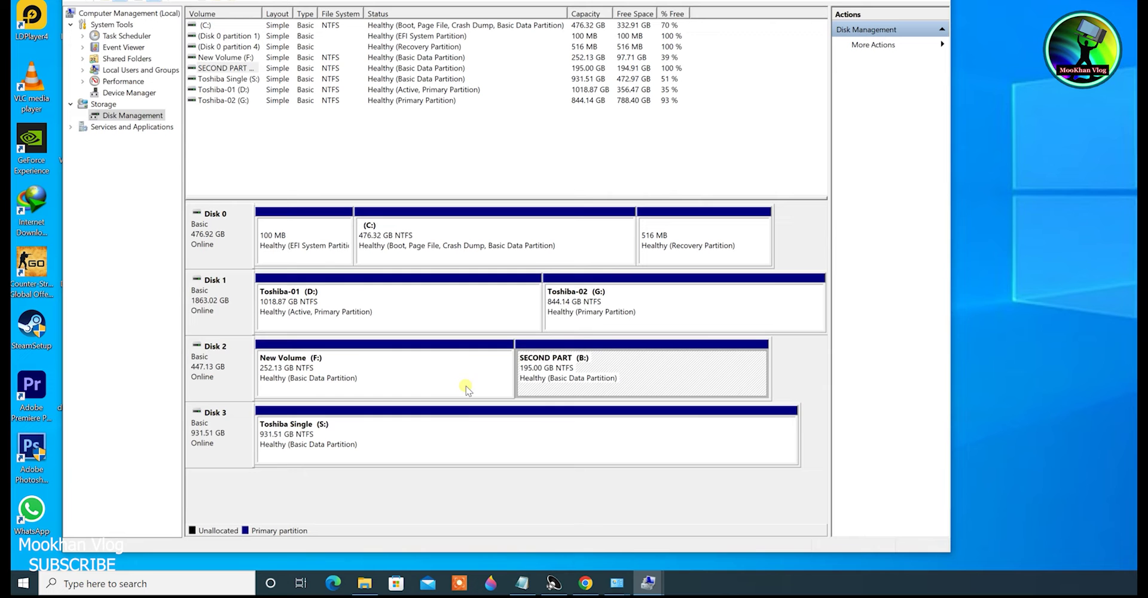
Recheck the files on New Volume (F:) and on SECOND PART (B:), and close both folder windows.
right_click(317, 373)
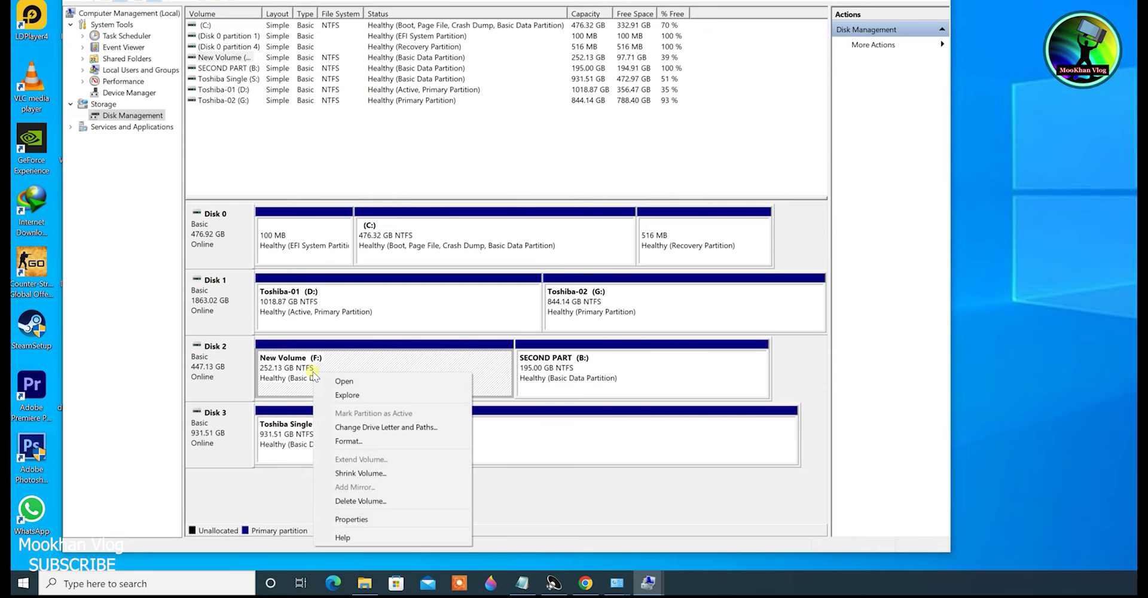
click(364, 383)
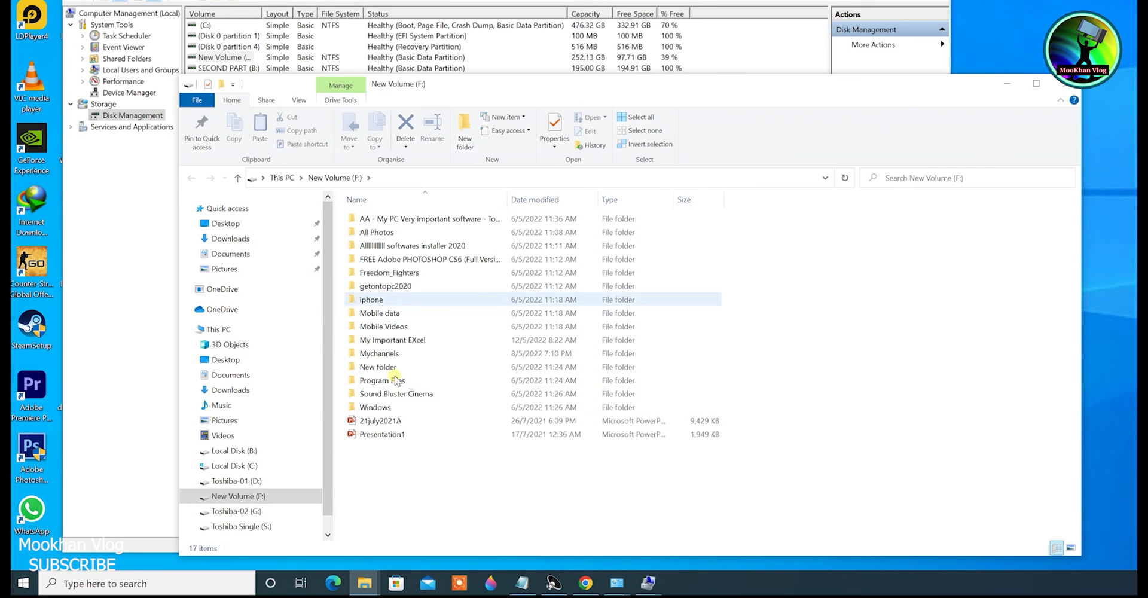
click(1064, 90)
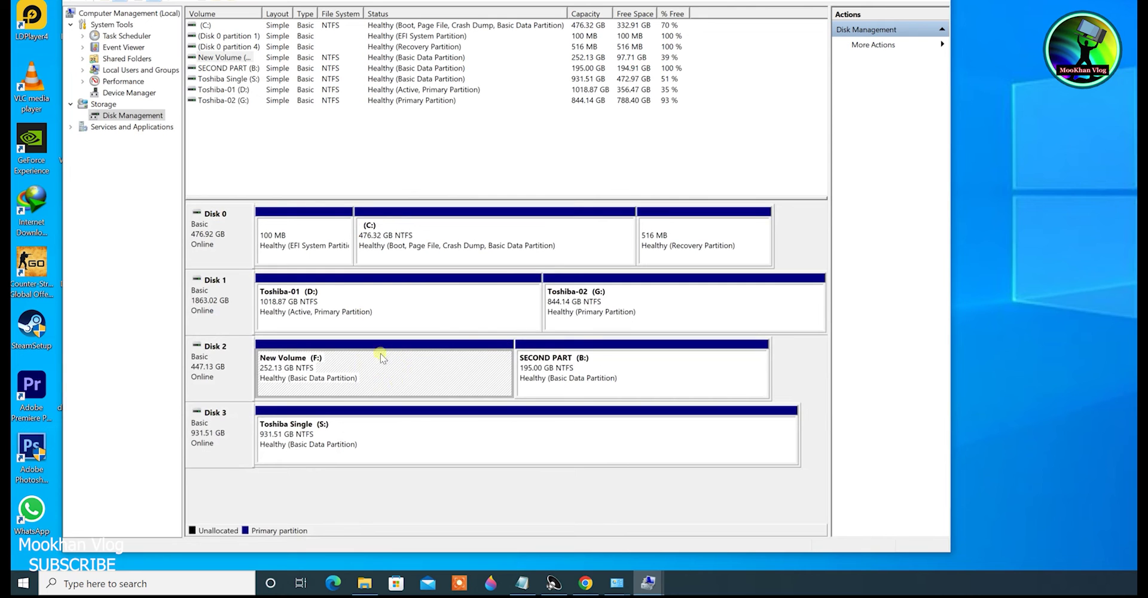
right_click(616, 370)
click(642, 375)
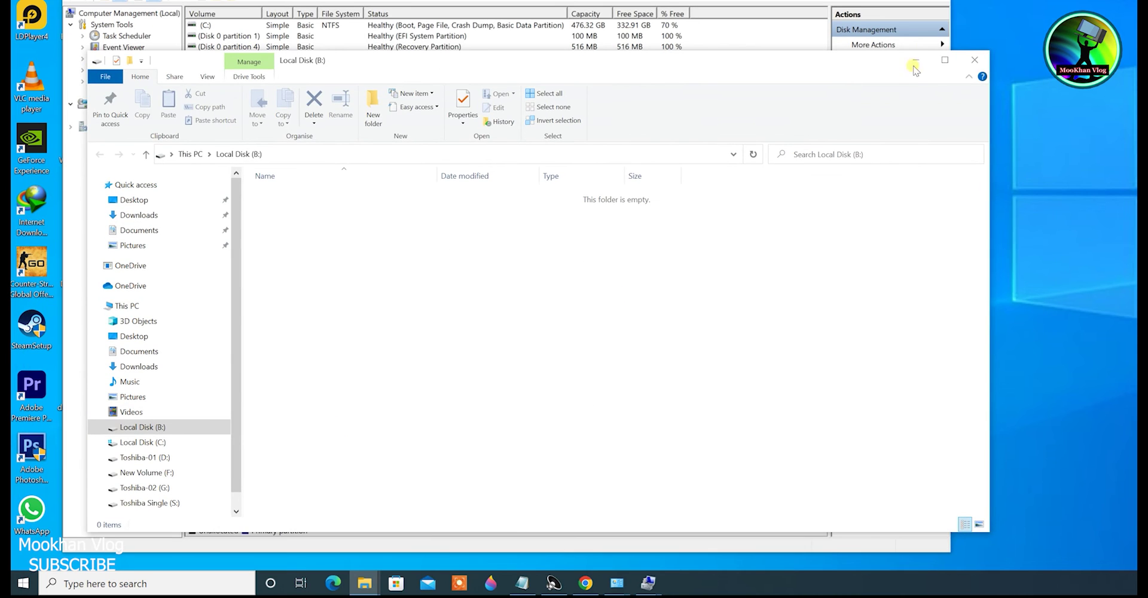
click(977, 56)
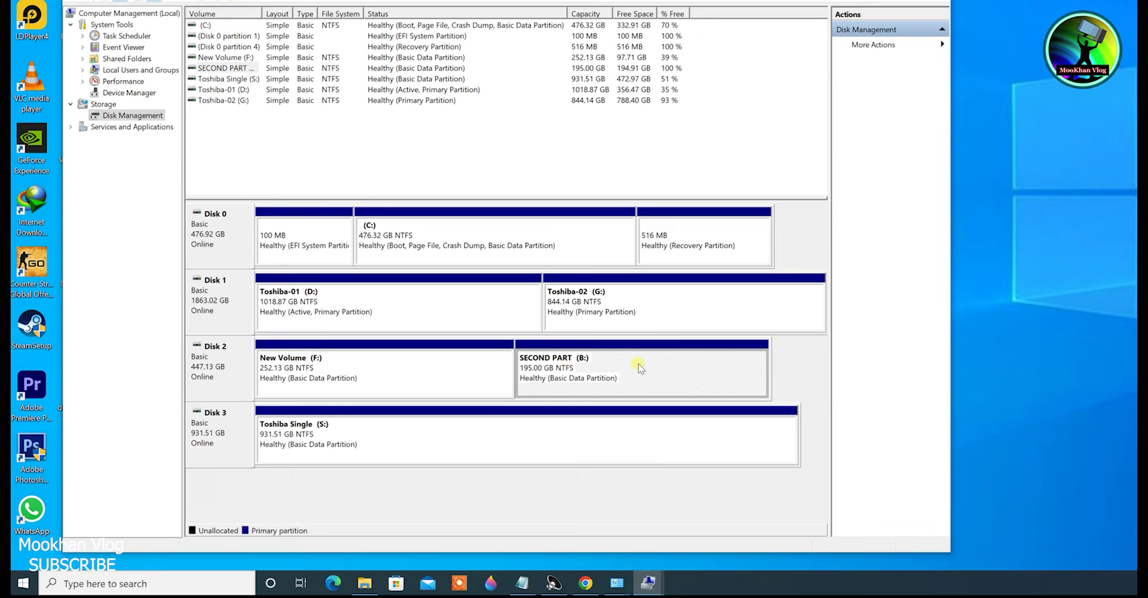
Delete the SECOND PART (B:) volume from Disk 2 and accept erasing its data.
right_click(639, 365)
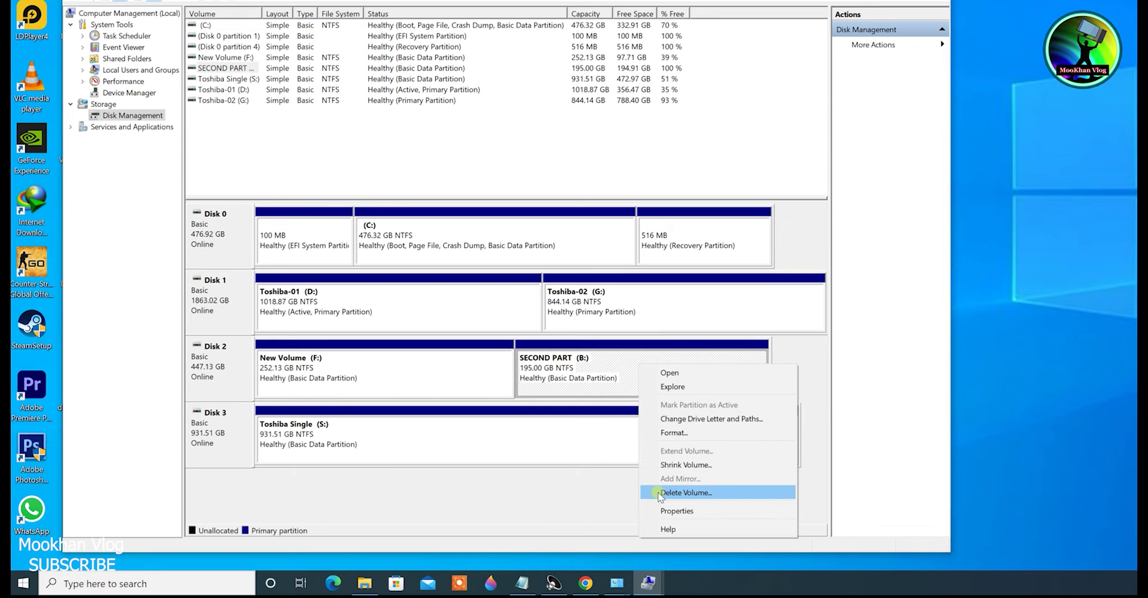
click(697, 494)
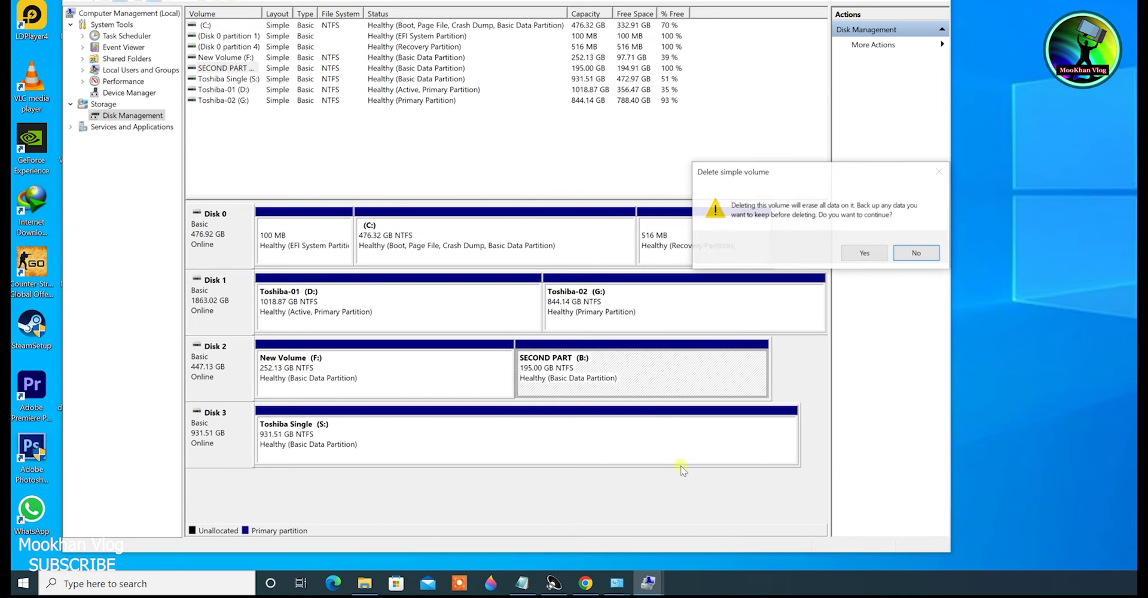
click(865, 253)
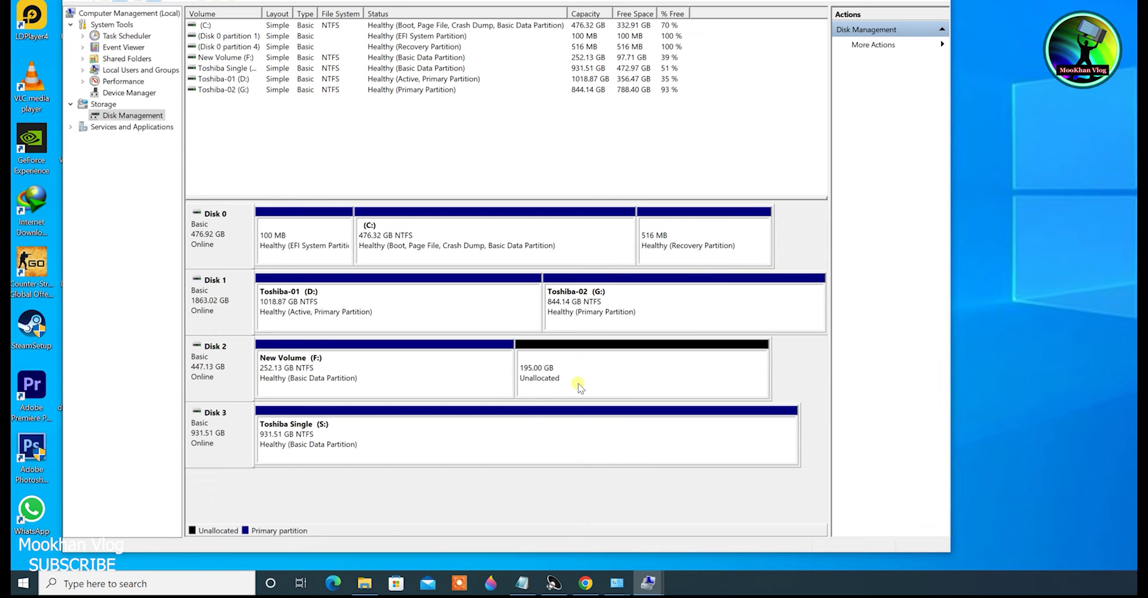
View the files on New Volume (F:) on Disk 2 and close the folder window.
right_click(378, 372)
click(411, 380)
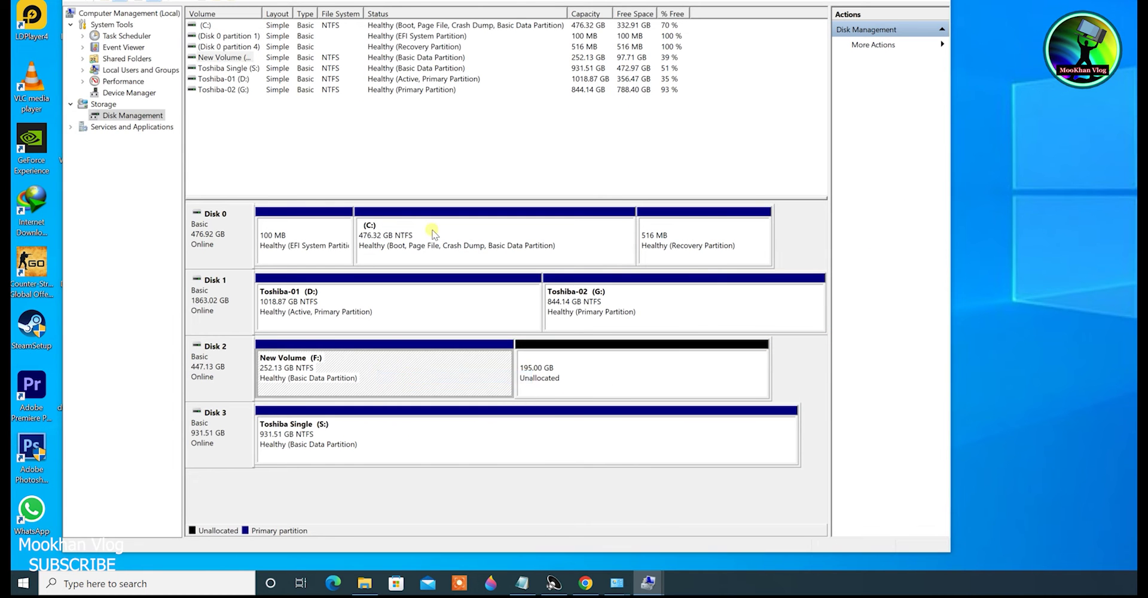
click(975, 59)
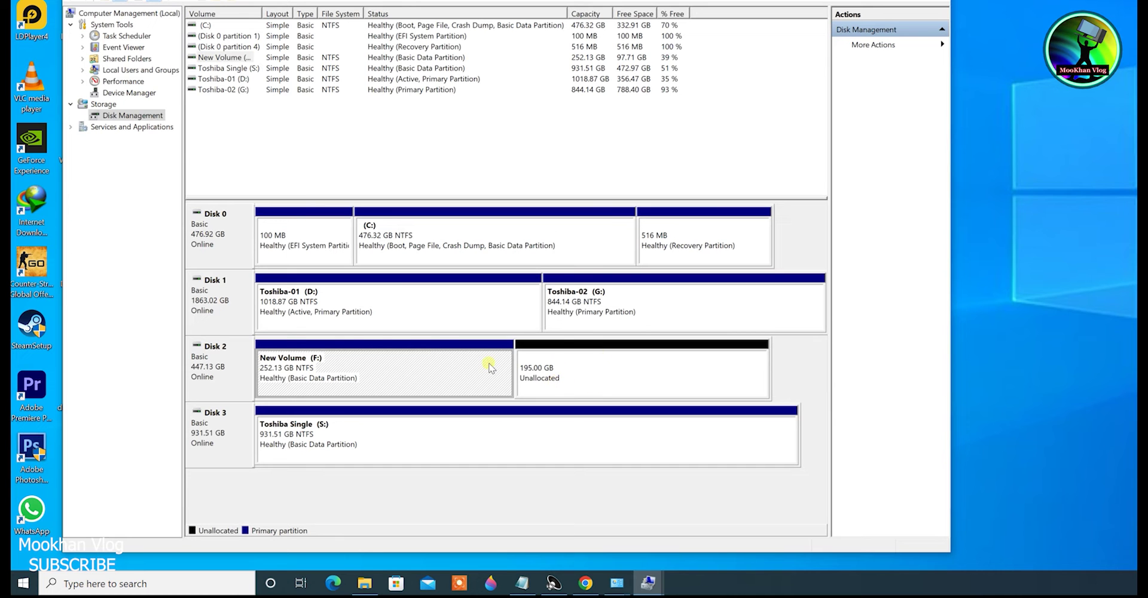
Extend New Volume (F:) with all 199683 MB of unallocated space on Disk 2.
right_click(461, 345)
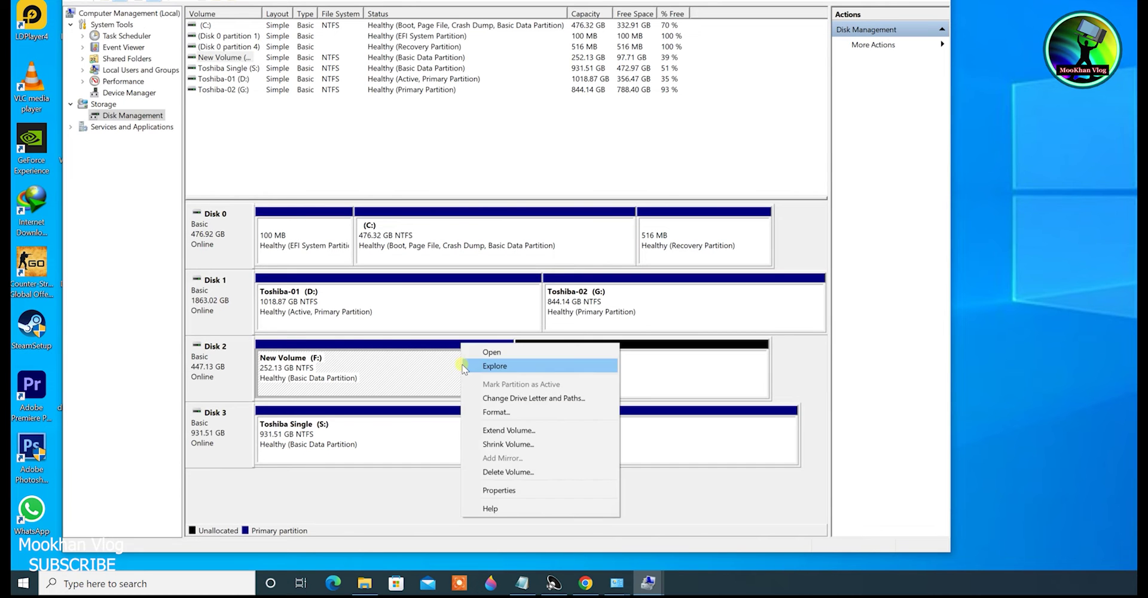
click(507, 430)
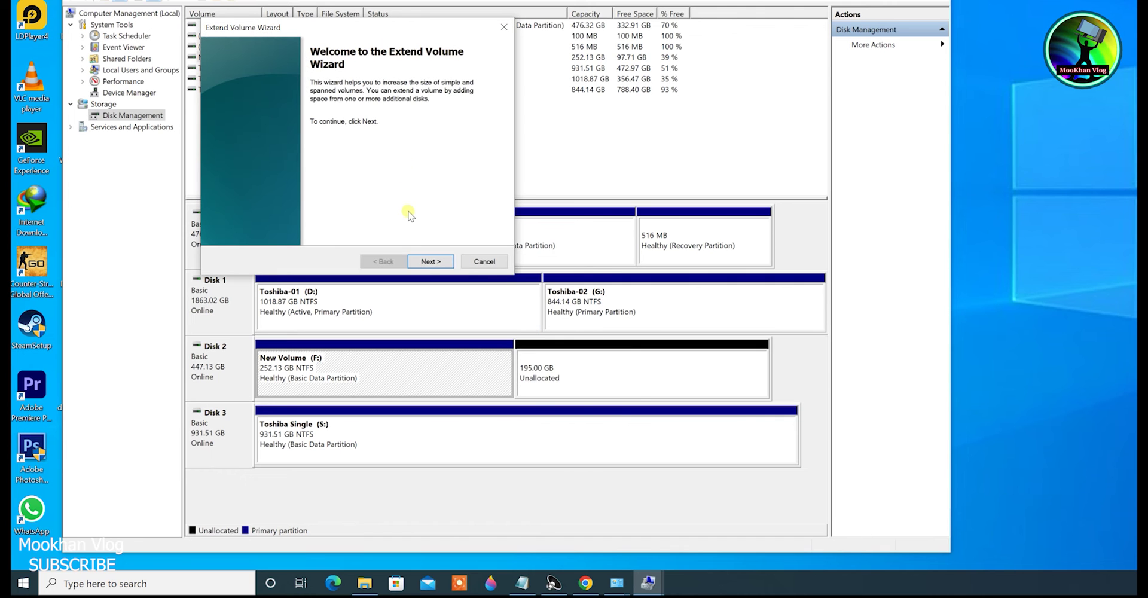
click(431, 263)
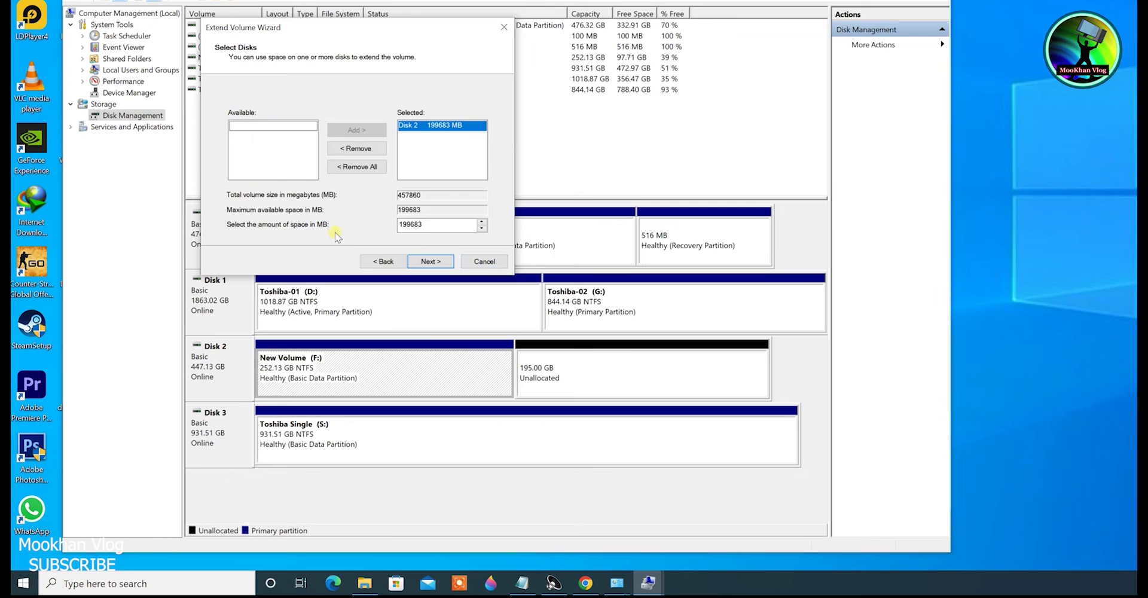
click(431, 261)
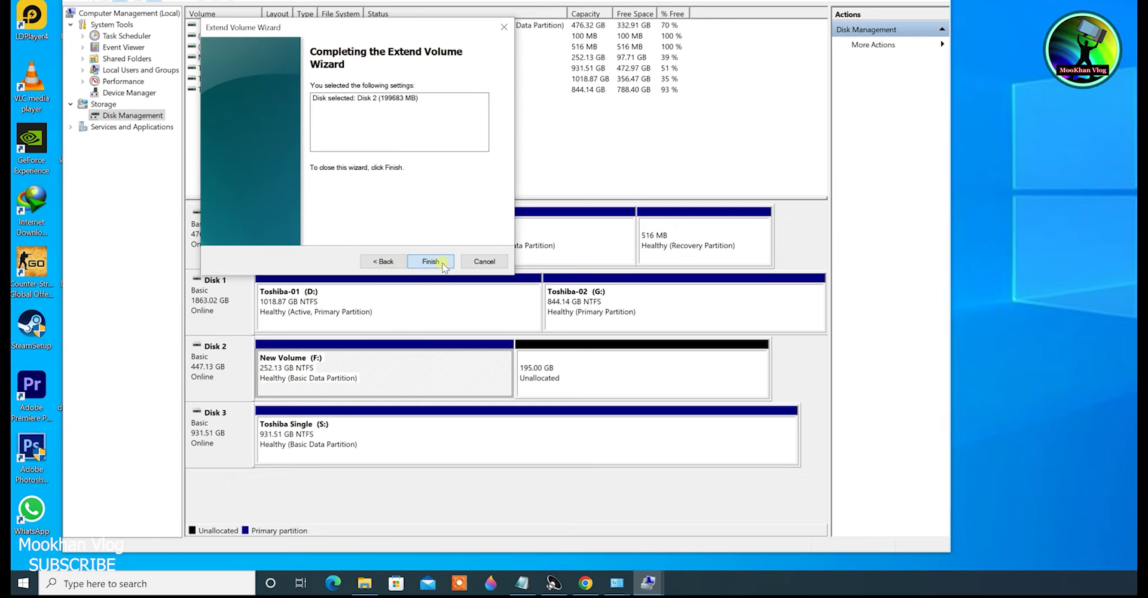
click(435, 263)
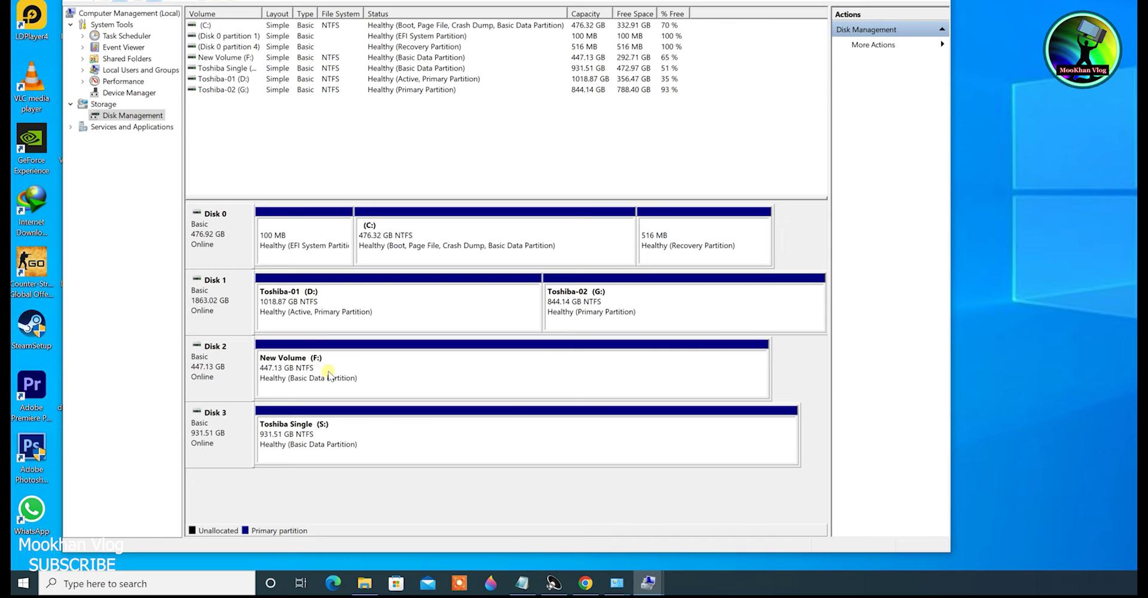
Check the folders and files on the extended New Volume (F:), closing the folder window after viewing.
right_click(358, 365)
click(397, 375)
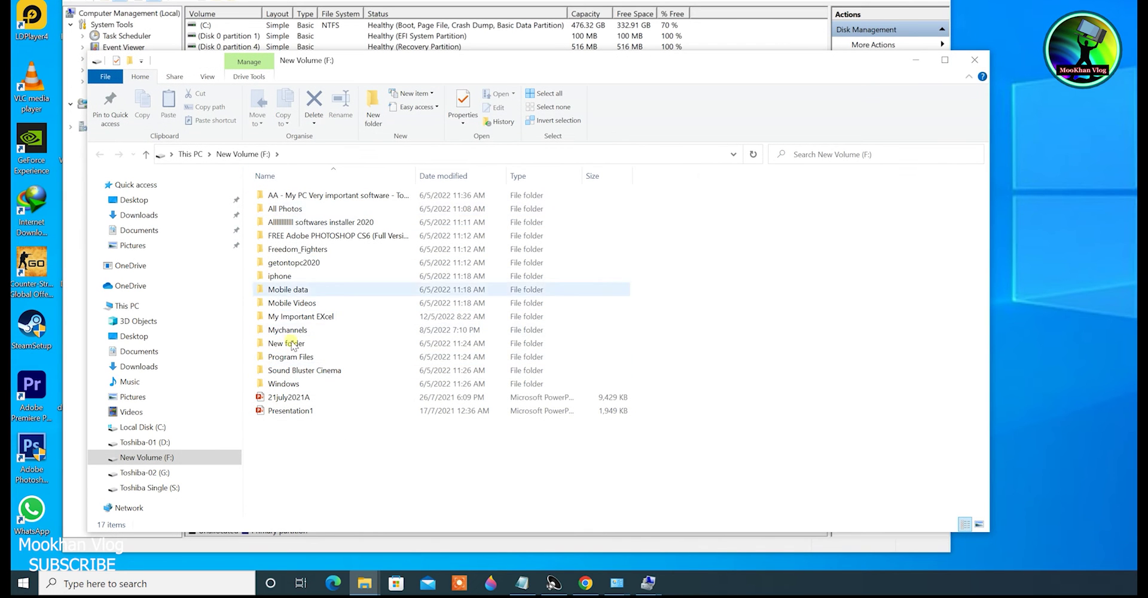
click(974, 60)
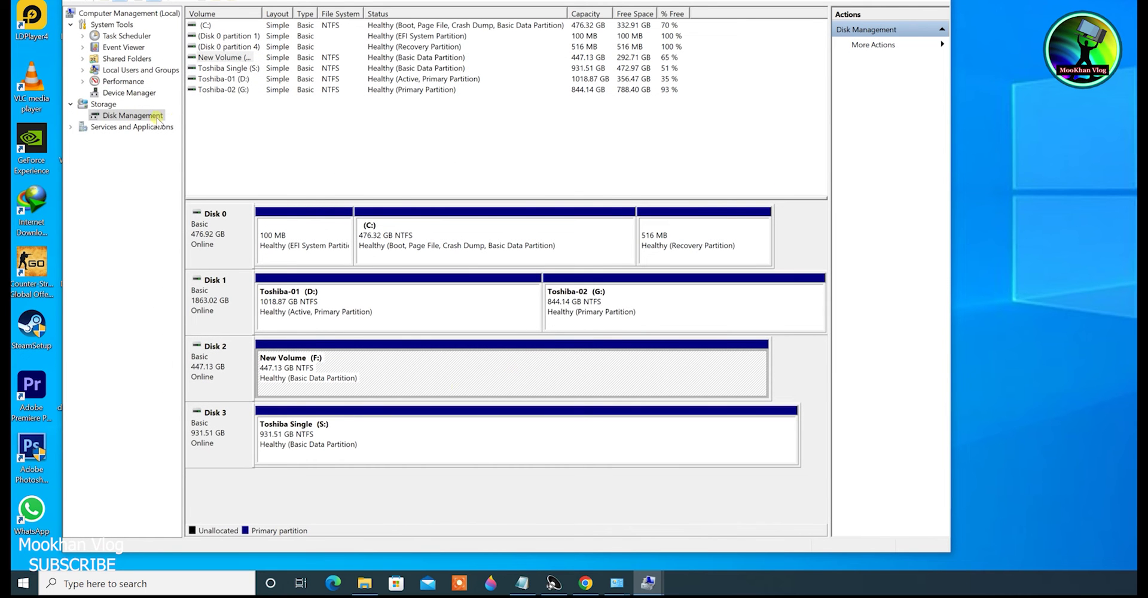
Check the capacity of New Volume (F:) in its properties and in This PC, closing the properties and minimizing This PC.
right_click(440, 371)
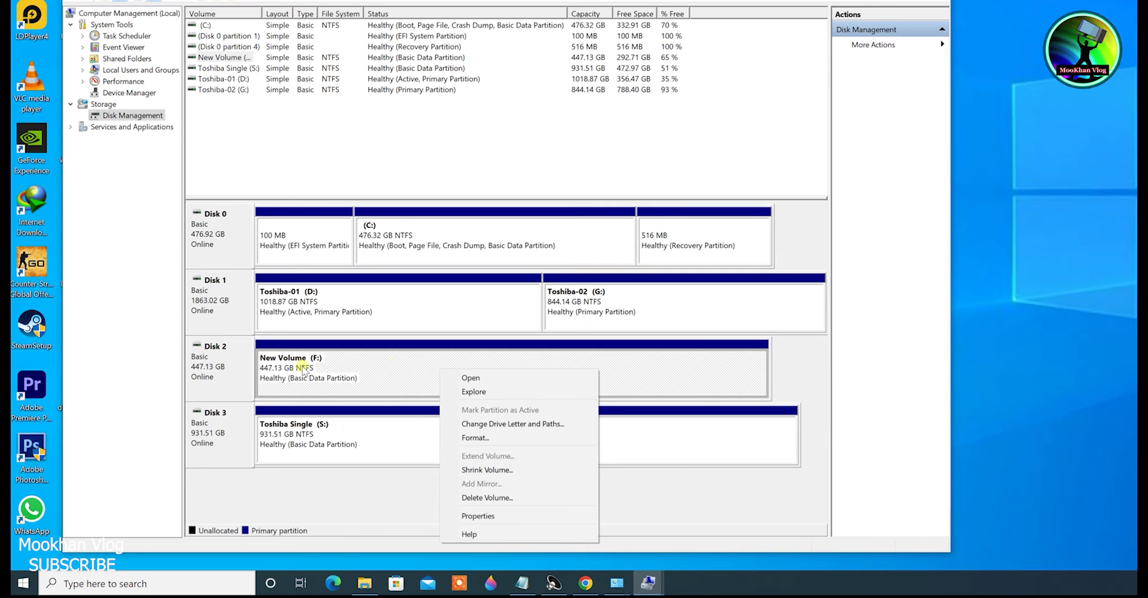
right_click(218, 366)
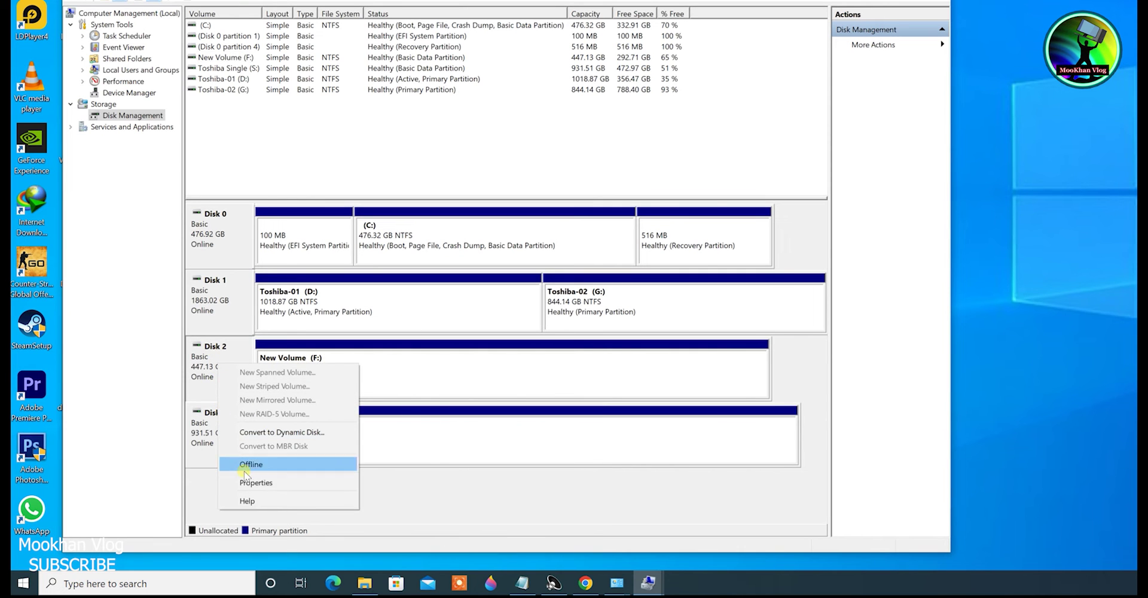
right_click(456, 390)
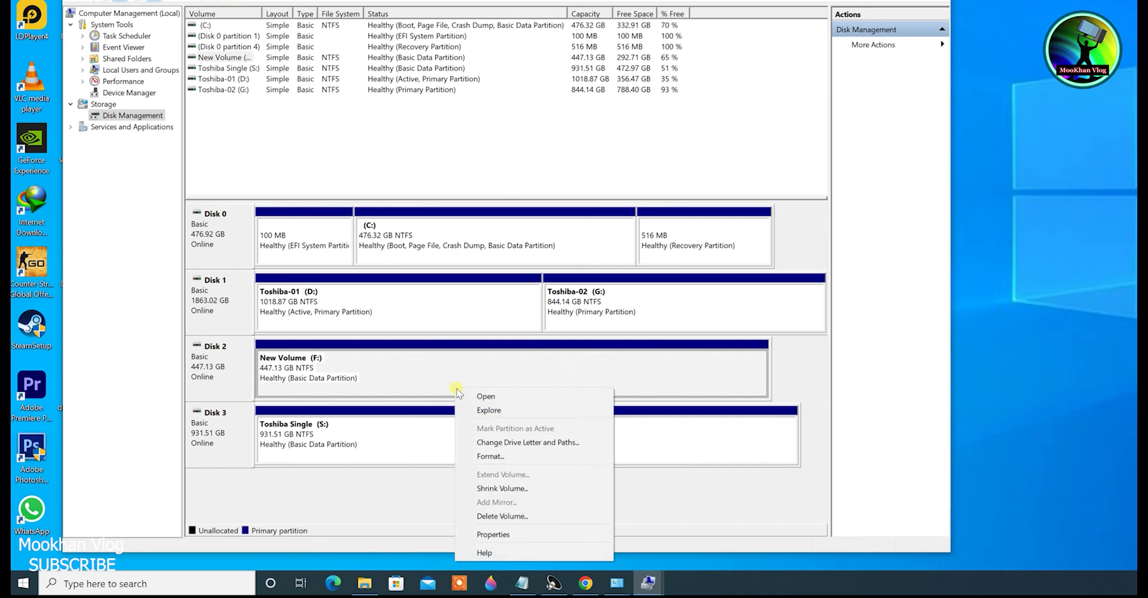
click(513, 536)
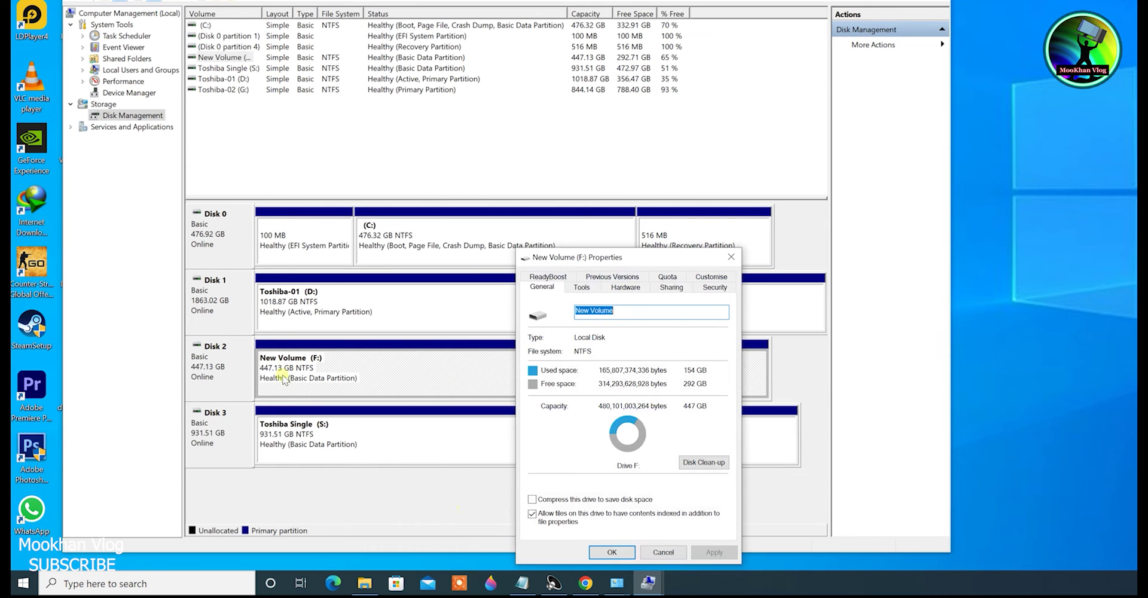
click(731, 257)
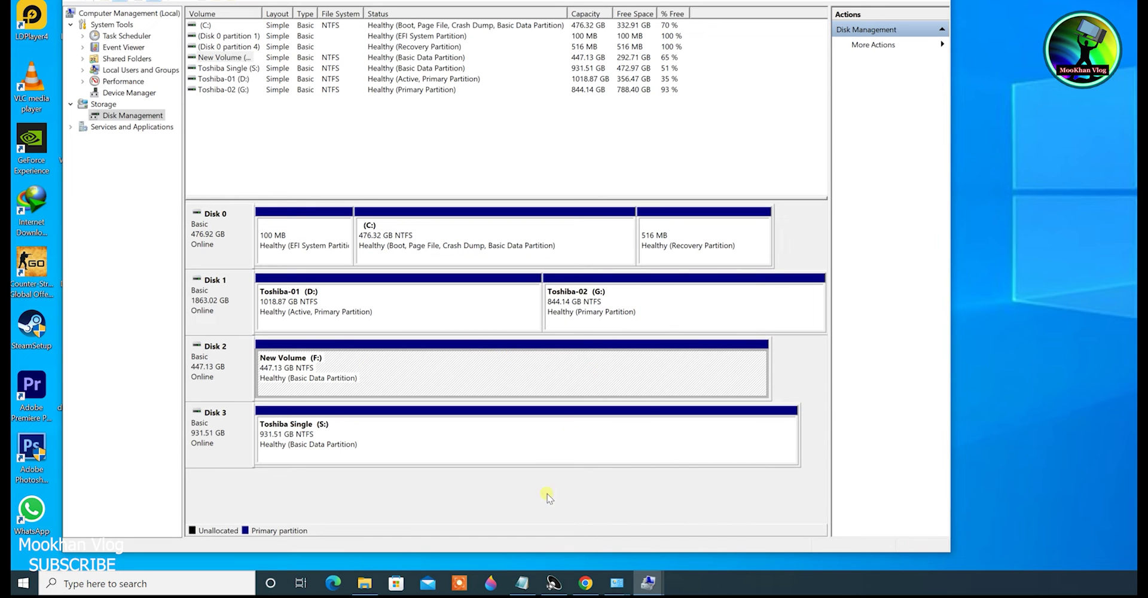
click(365, 583)
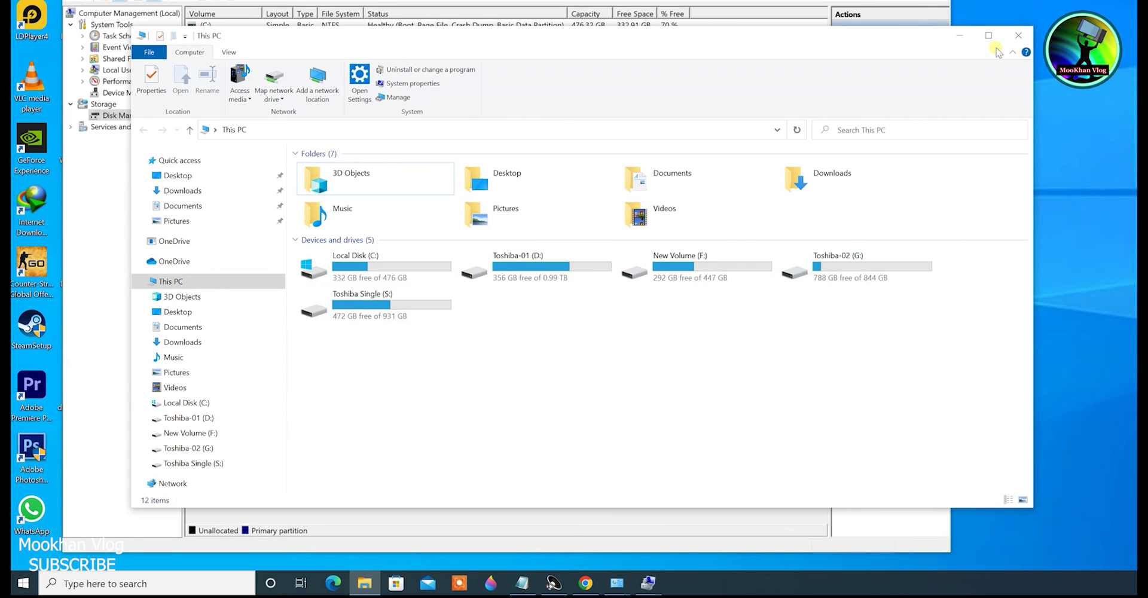
click(959, 36)
Examine the Tools, ReadyBoost, Previous Versions, Quota and Customise properties of New Volume (F:).
right_click(543, 352)
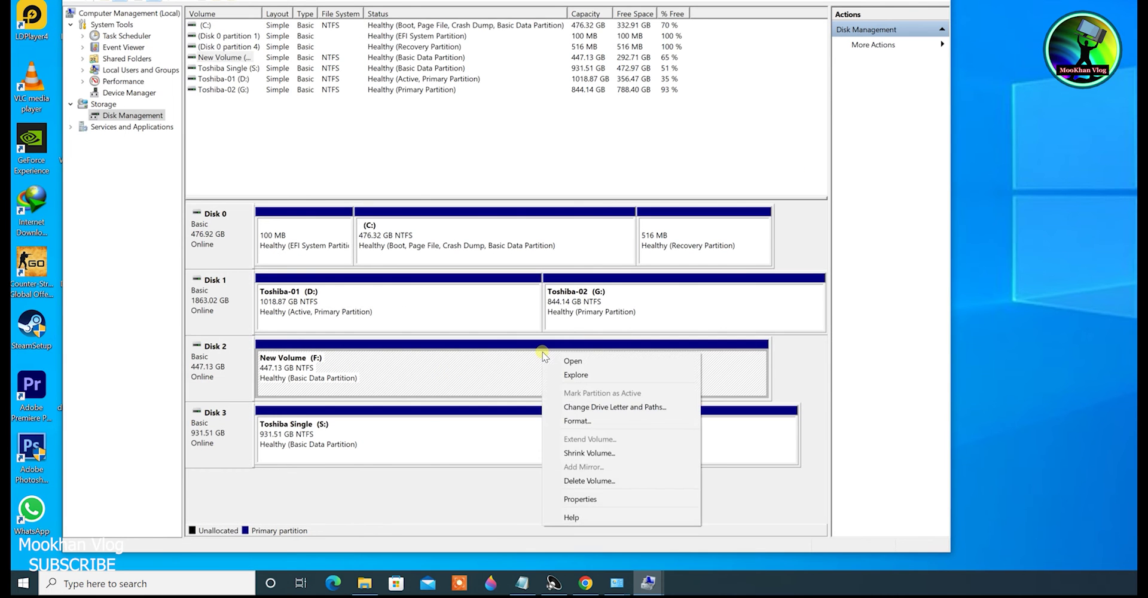
click(578, 500)
click(667, 288)
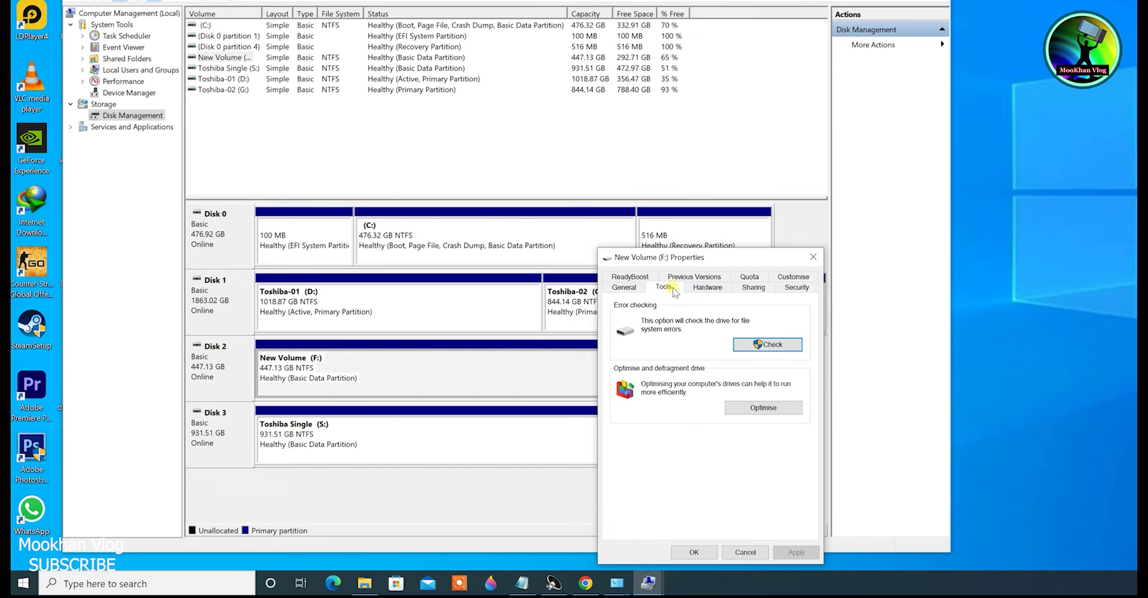
click(635, 278)
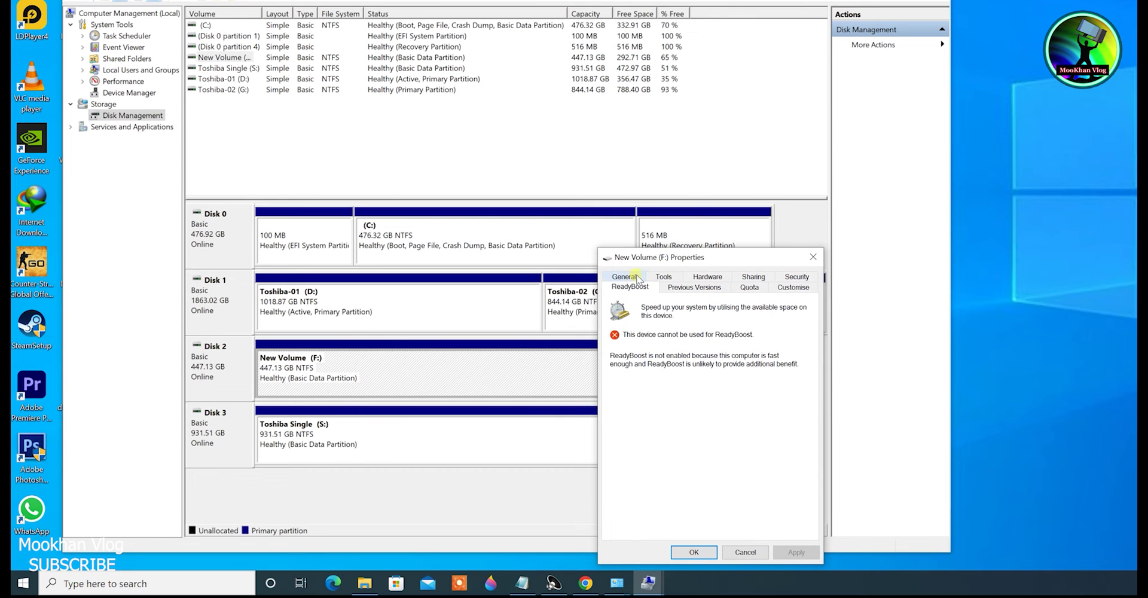
drag(642, 260, 444, 220)
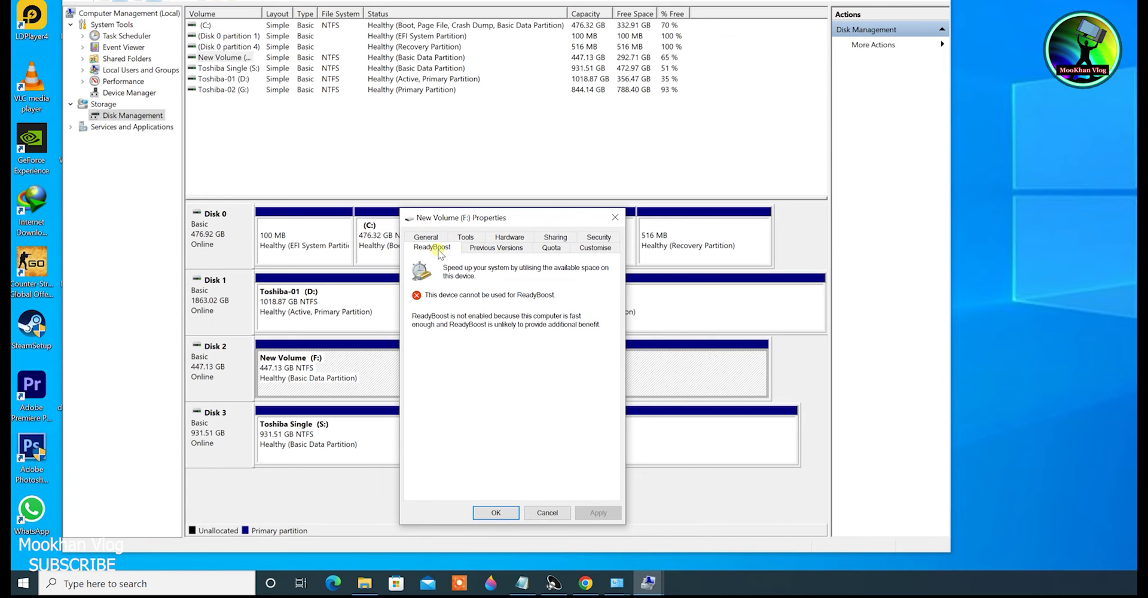
click(492, 248)
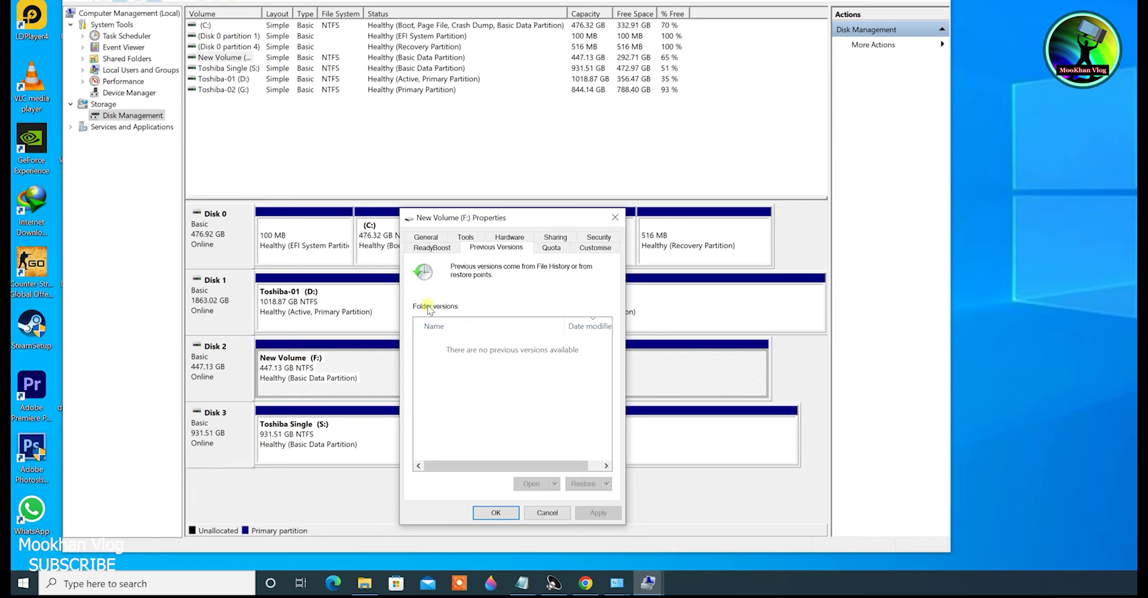
click(559, 251)
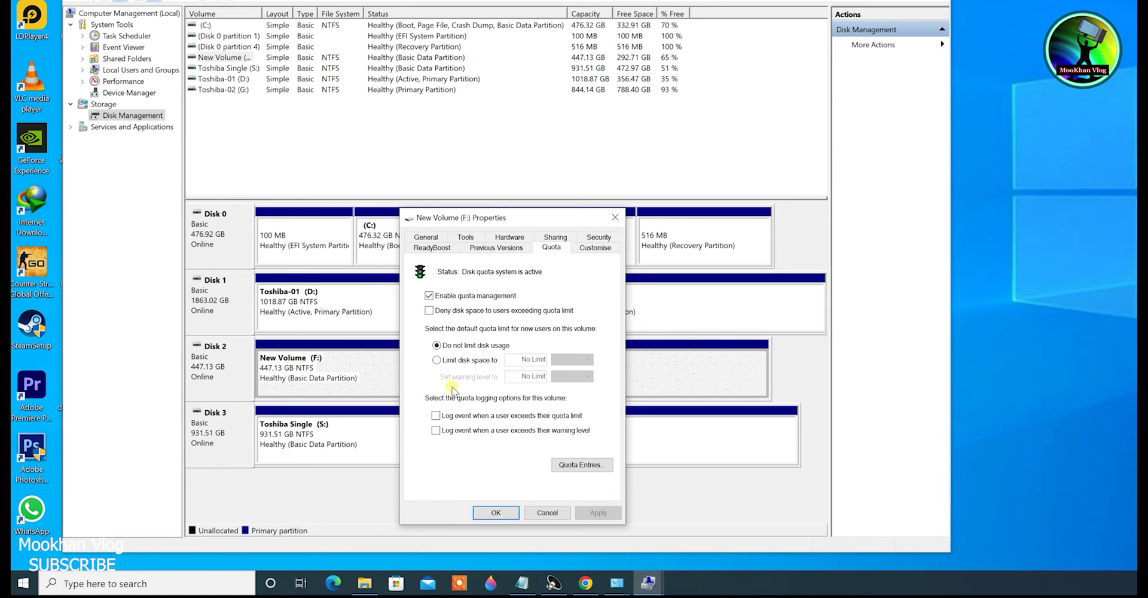
click(584, 247)
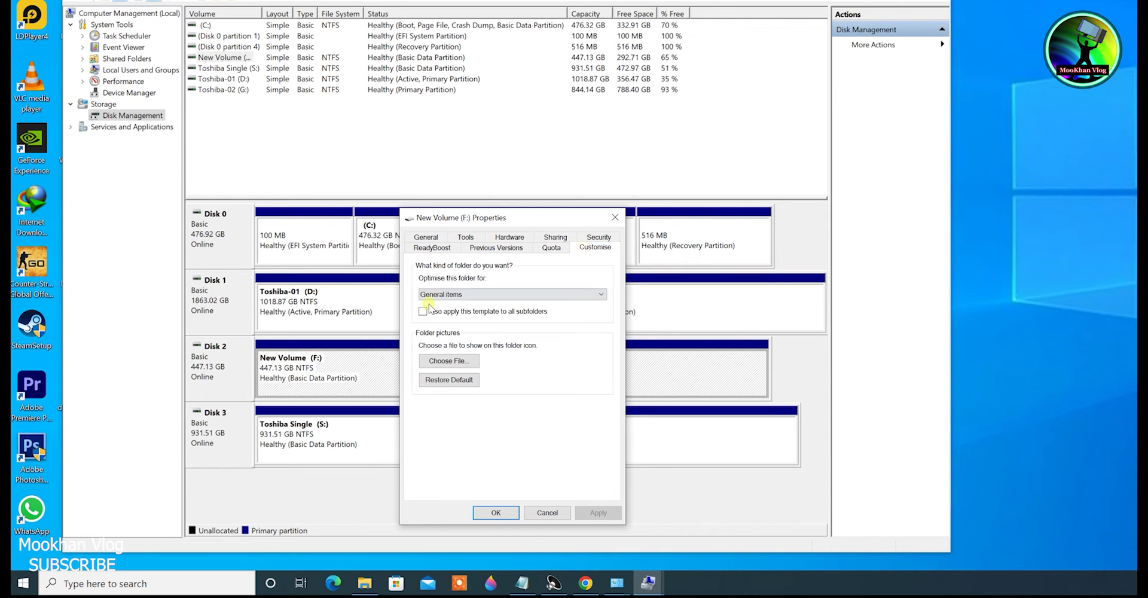
Examine the Security permissions, Sharing, Hardware and Tools properties of New Volume (F:), recheck Previous Versions, and close the properties.
click(583, 239)
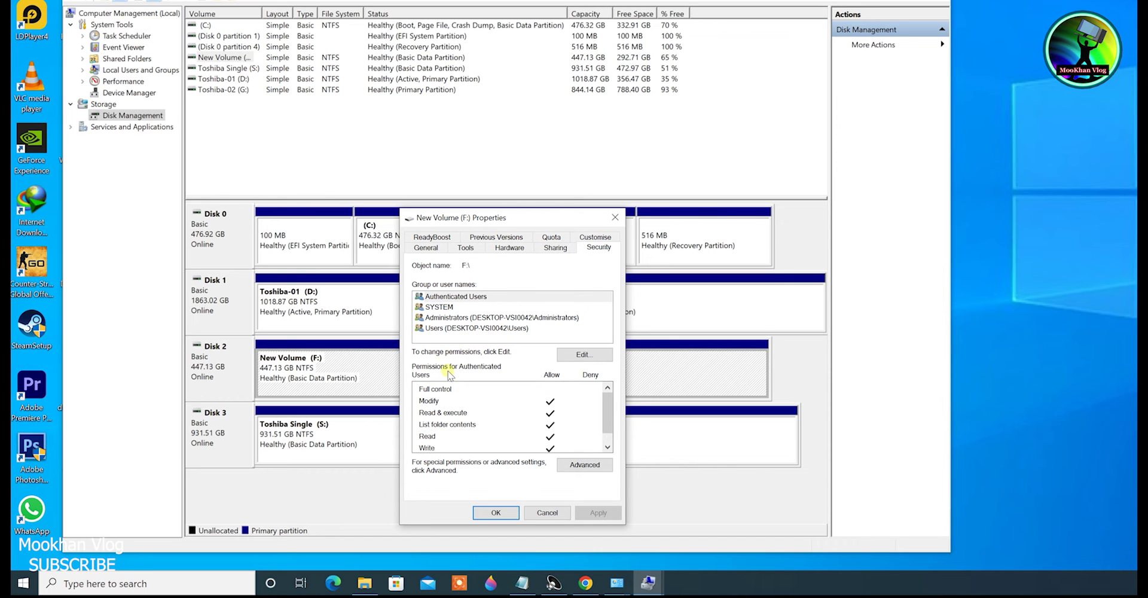
mouse_move(607, 410)
mouse_down()
mouse_move(609, 420)
mouse_move(617, 396)
mouse_up()
click(555, 250)
click(502, 248)
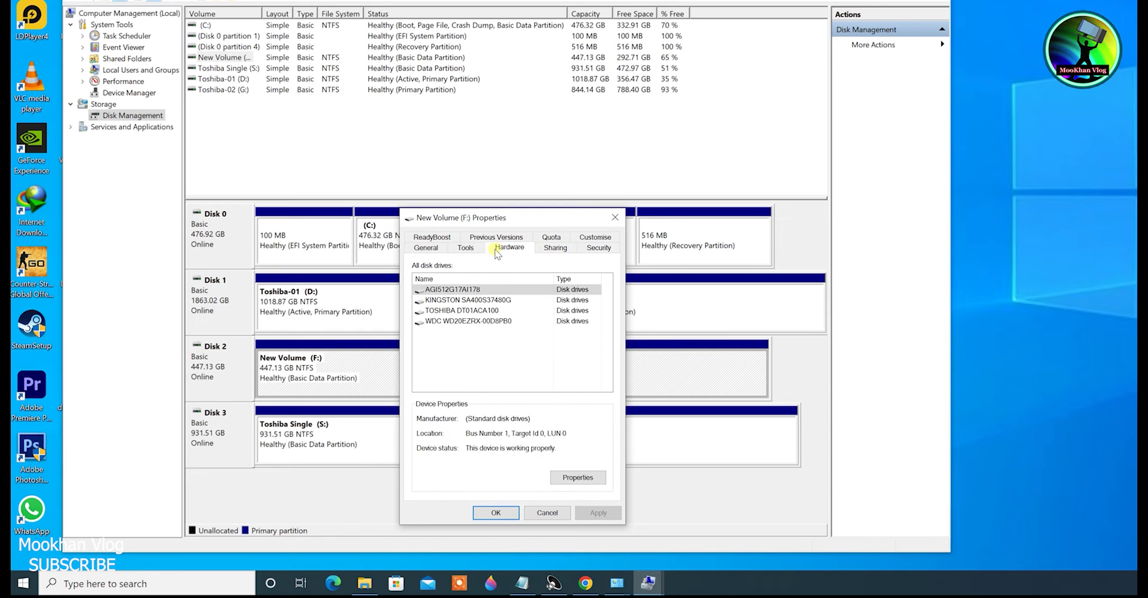
click(466, 248)
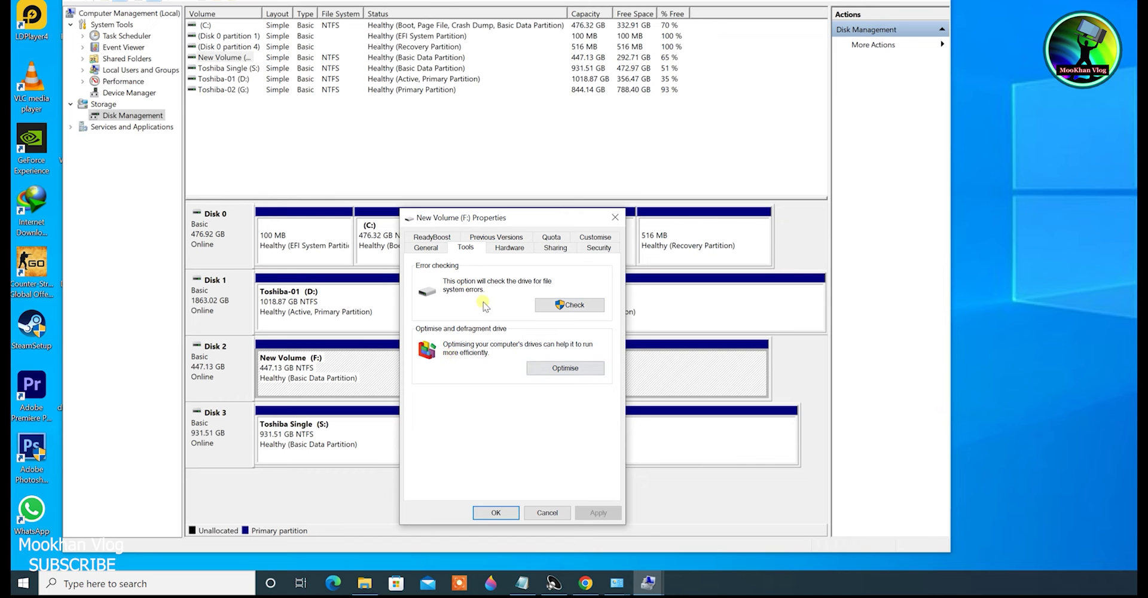
click(427, 249)
click(440, 238)
click(477, 239)
click(510, 239)
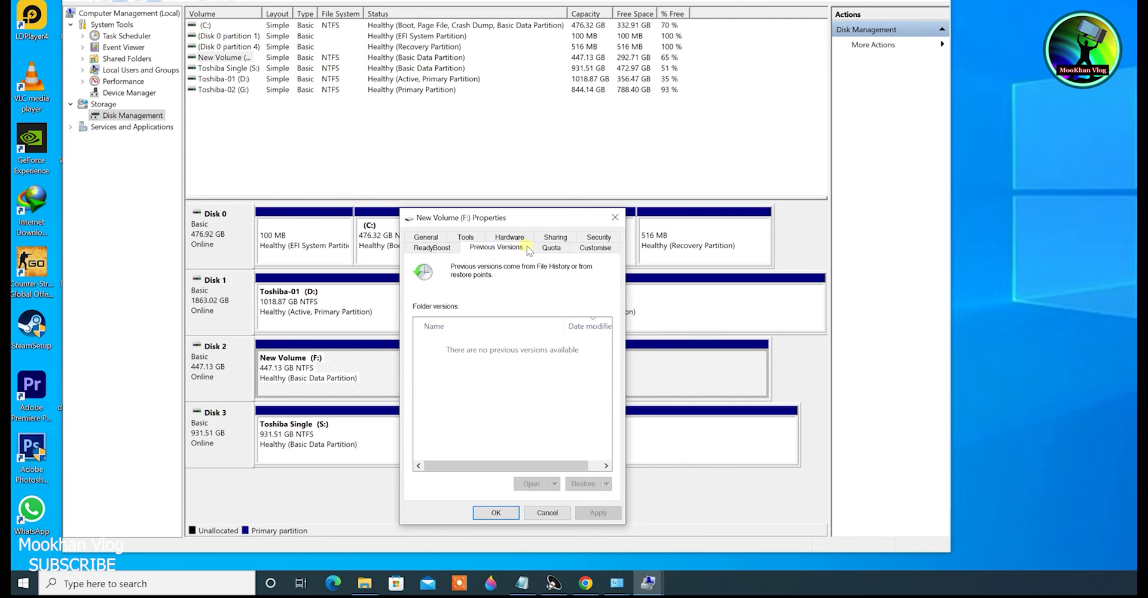
click(614, 217)
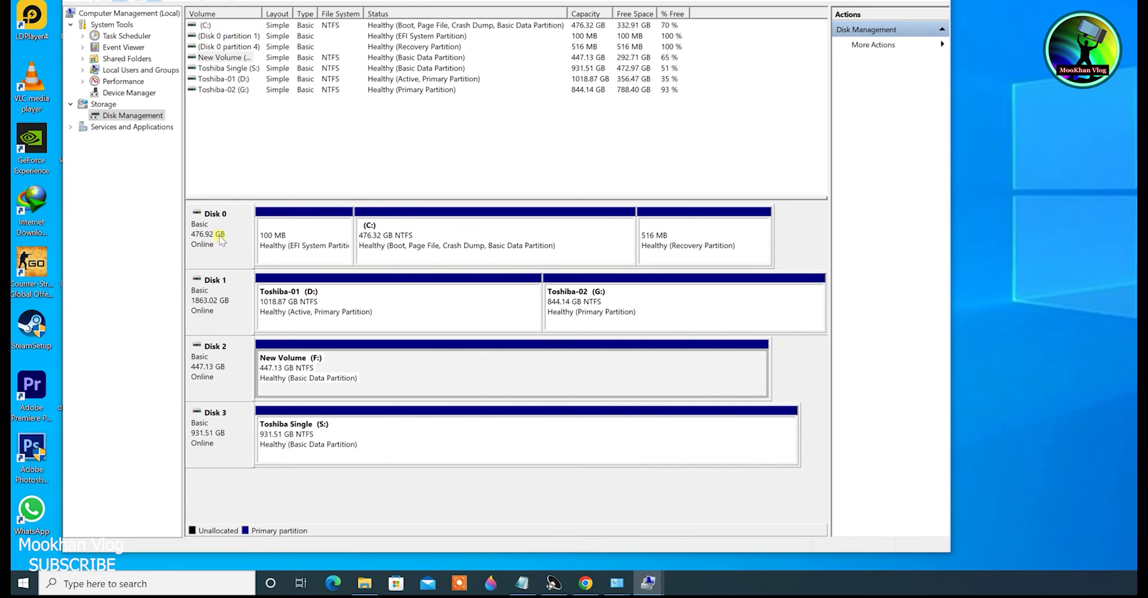
View the general properties of Disk 2 and of New Volume (F:), closing each properties window.
right_click(218, 359)
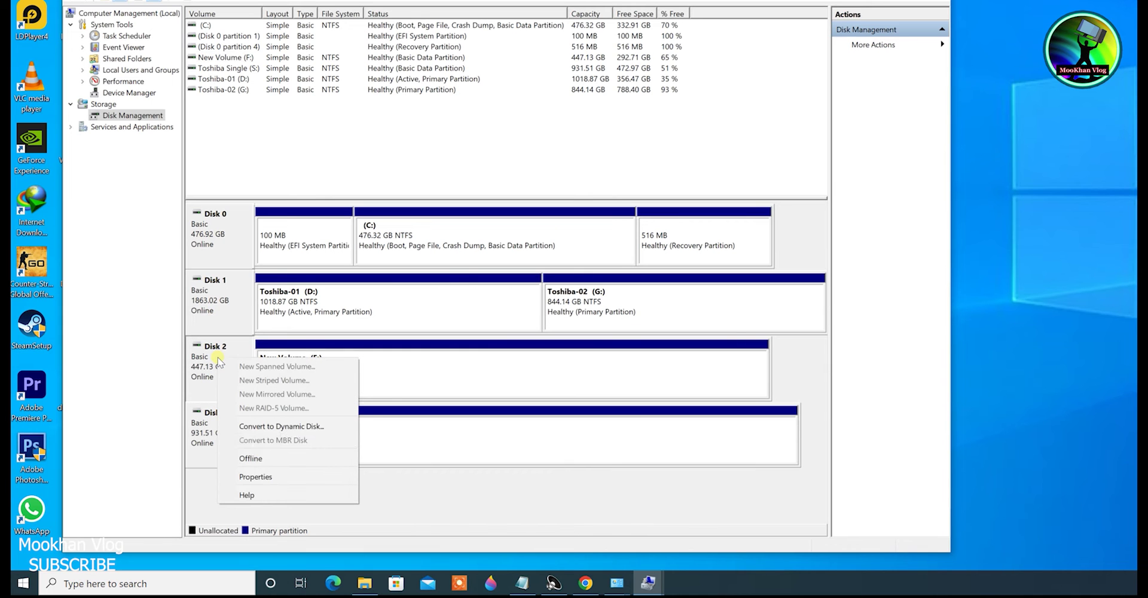
click(270, 476)
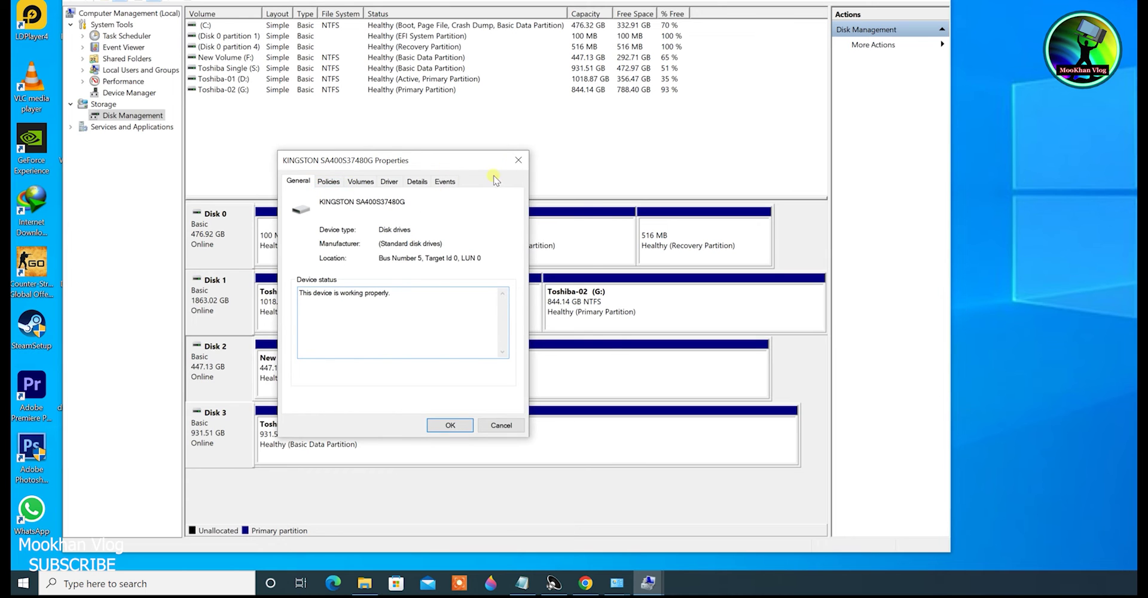
click(519, 161)
right_click(477, 344)
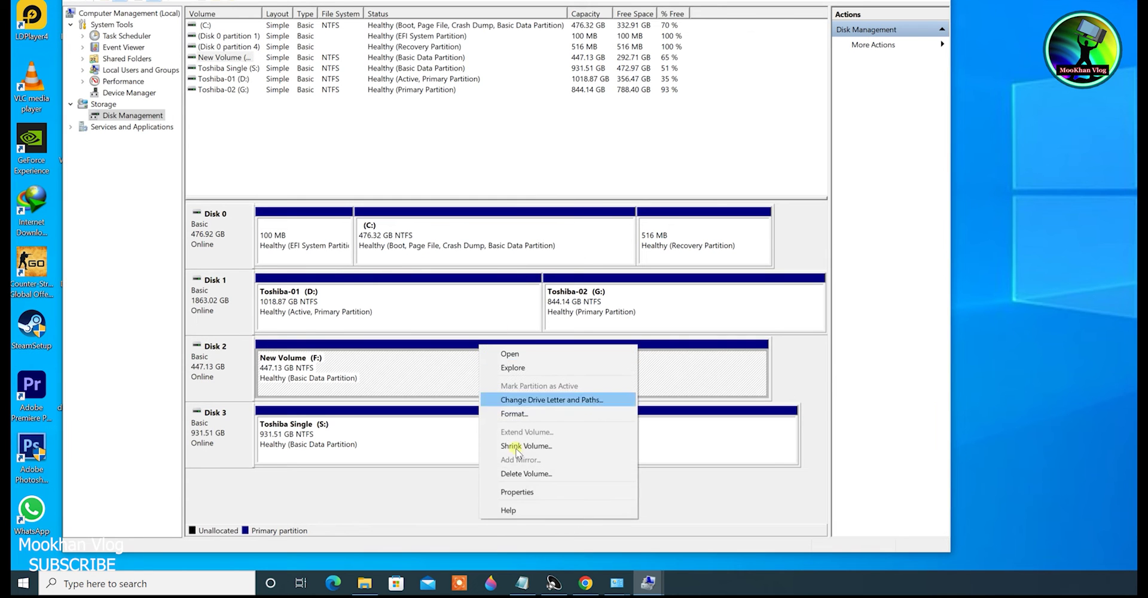
click(517, 492)
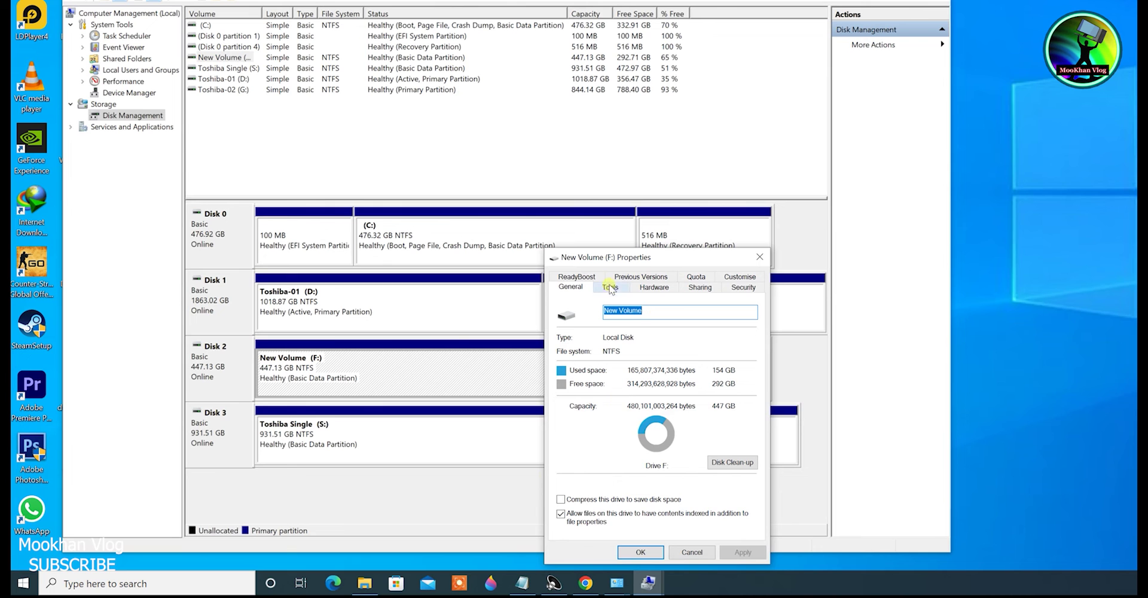
click(760, 256)
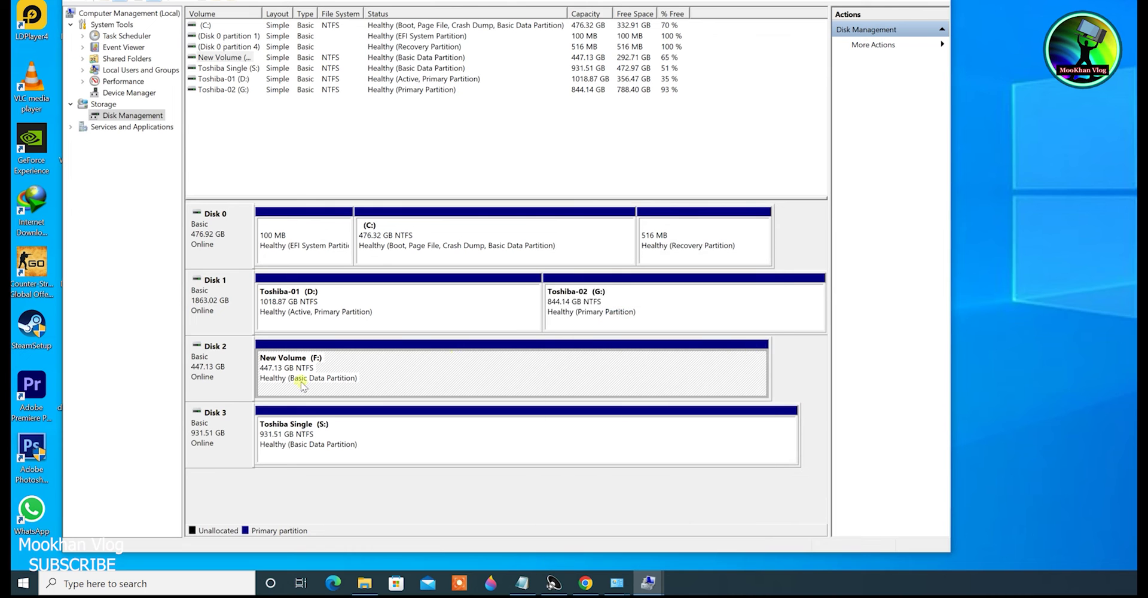
right_click(219, 357)
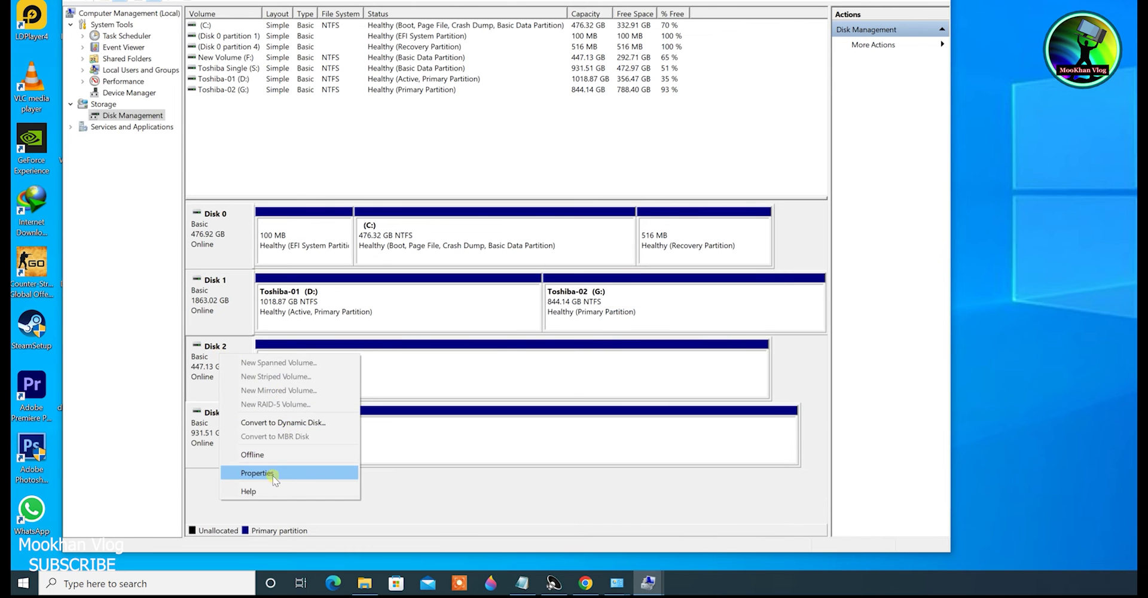
click(473, 369)
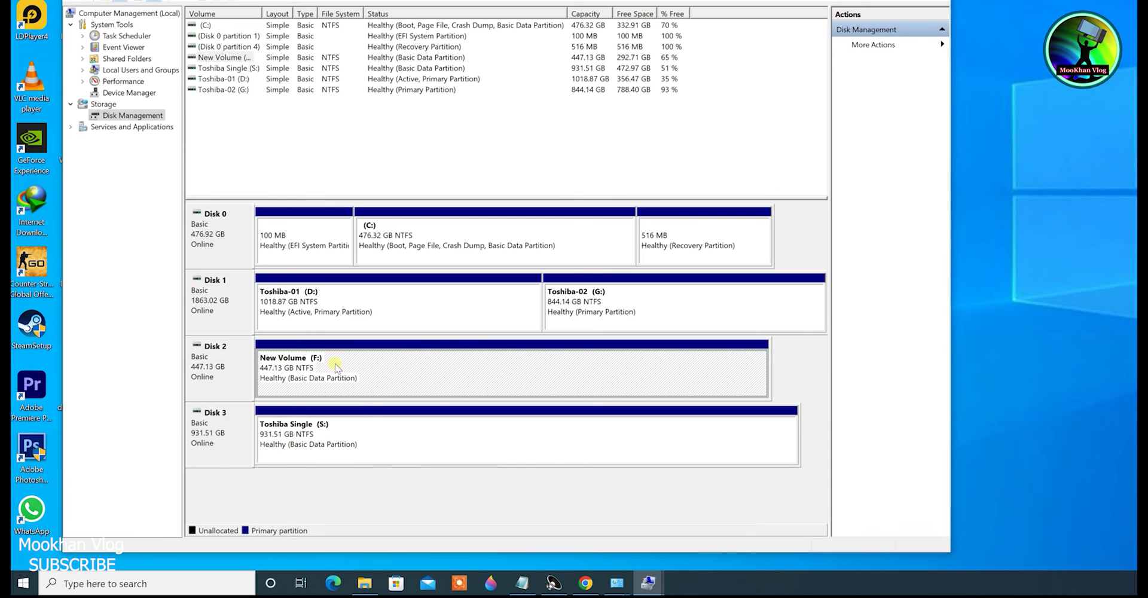
right_click(231, 365)
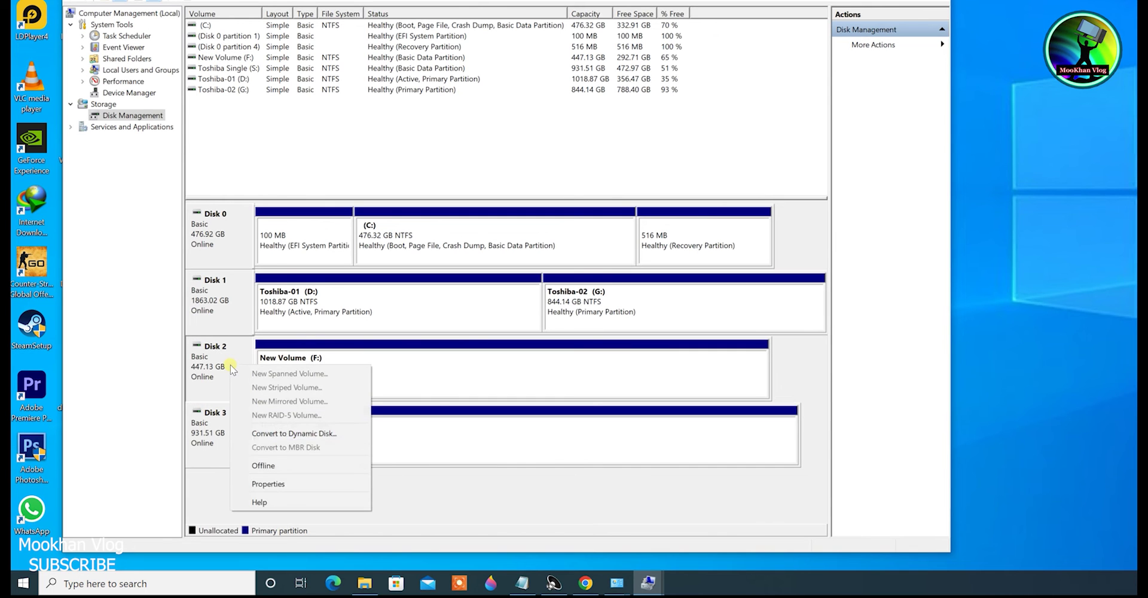
View the policies and volumes properties of Disk 2, disable the KINGSTON SA400S37480G device from its driver properties, and close the window.
click(292, 486)
drag(319, 0, 418, 178)
click(376, 199)
click(410, 202)
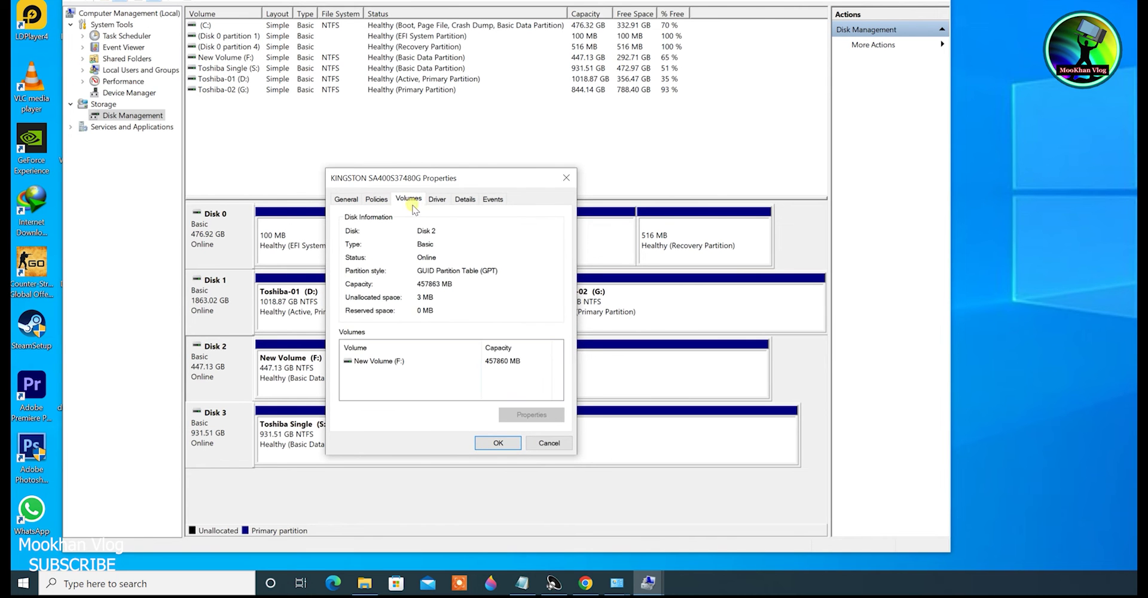
click(440, 199)
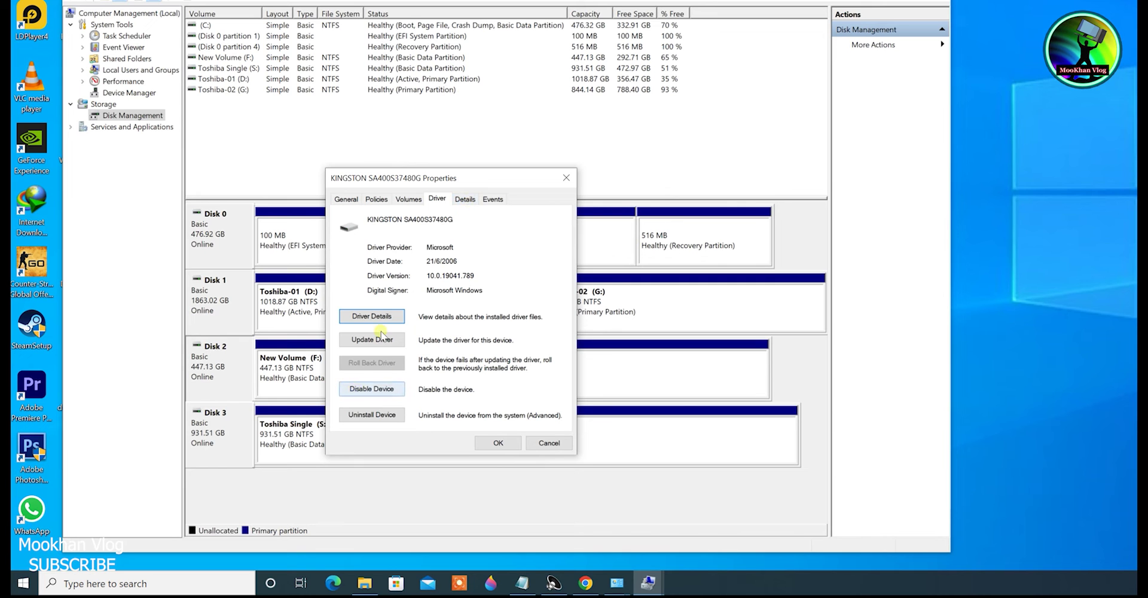
click(358, 392)
click(848, 152)
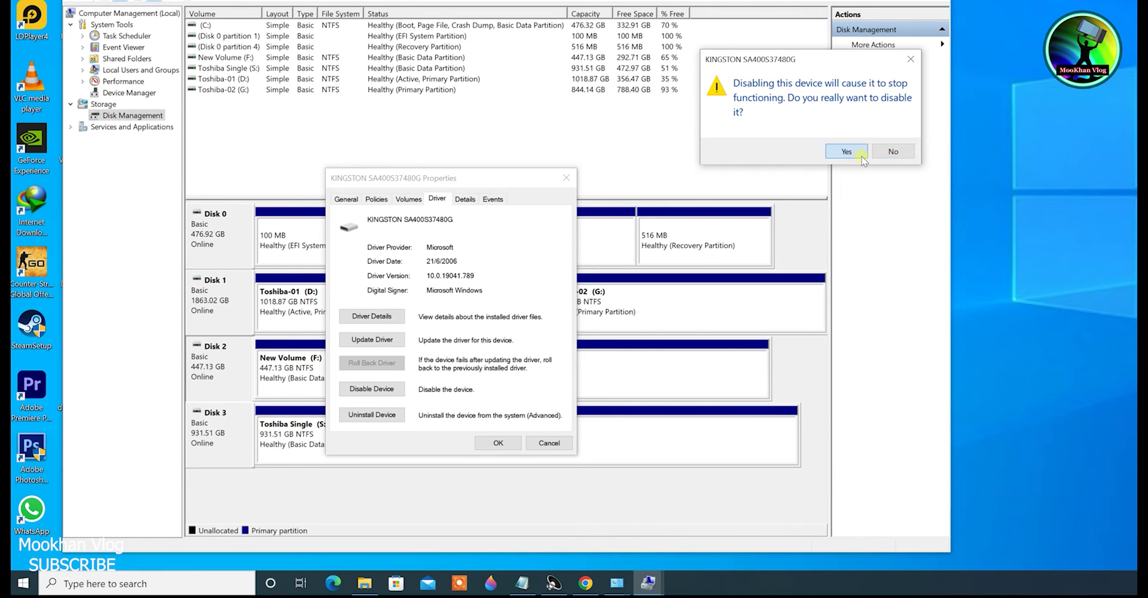
click(567, 178)
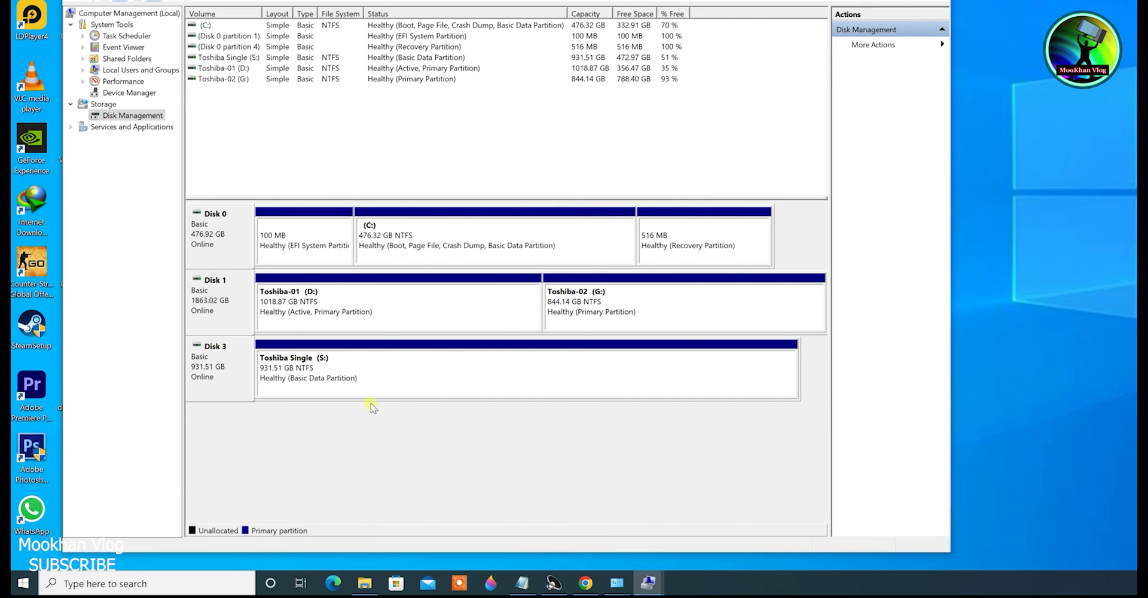
View the general properties of Disk 3 and close them without changes.
right_click(220, 381)
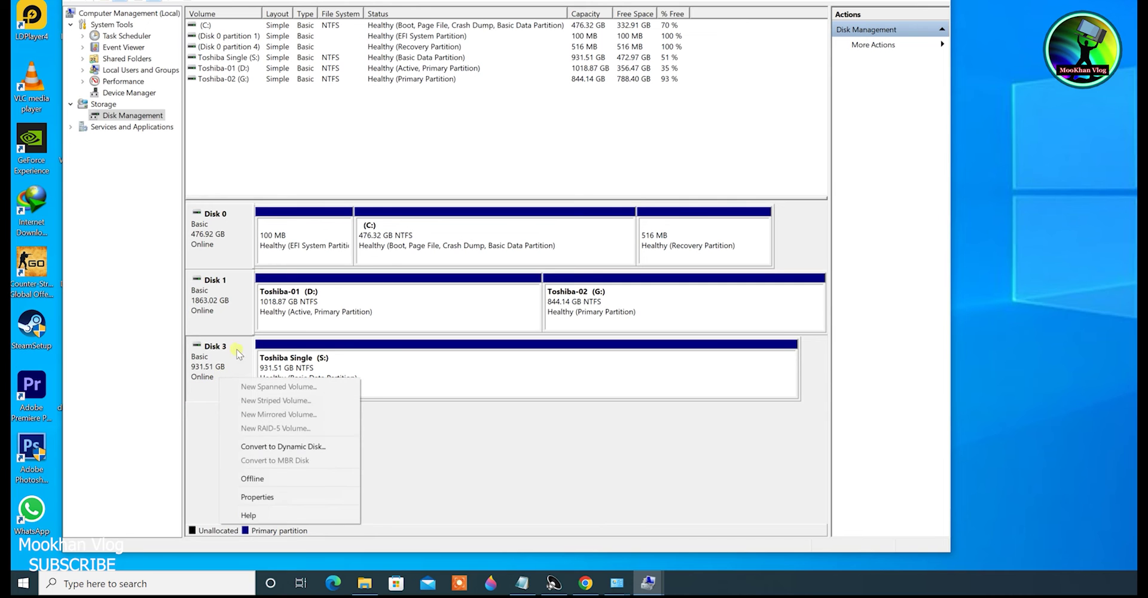
click(257, 497)
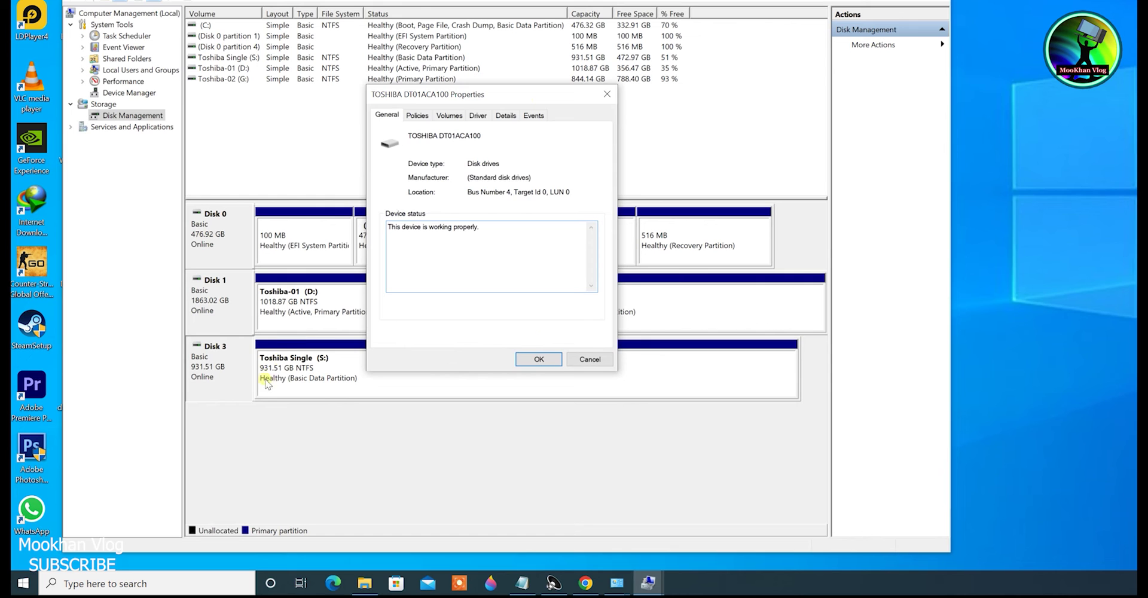
click(592, 359)
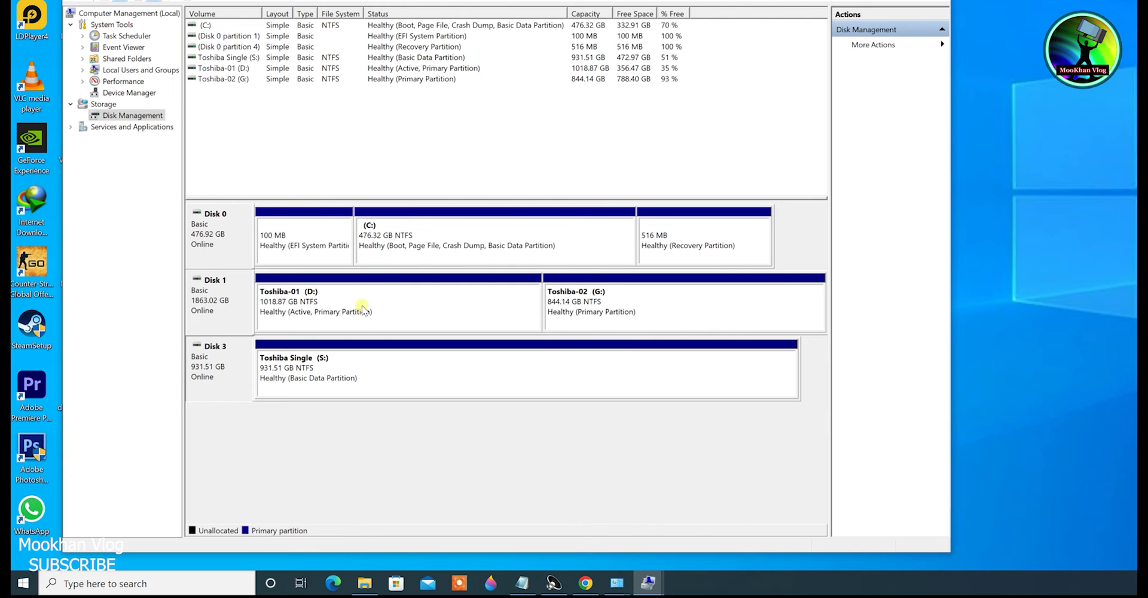
Disable the TOSHIBA DT01ACA100 device from the driver properties of Disk 3, then close the properties.
right_click(326, 367)
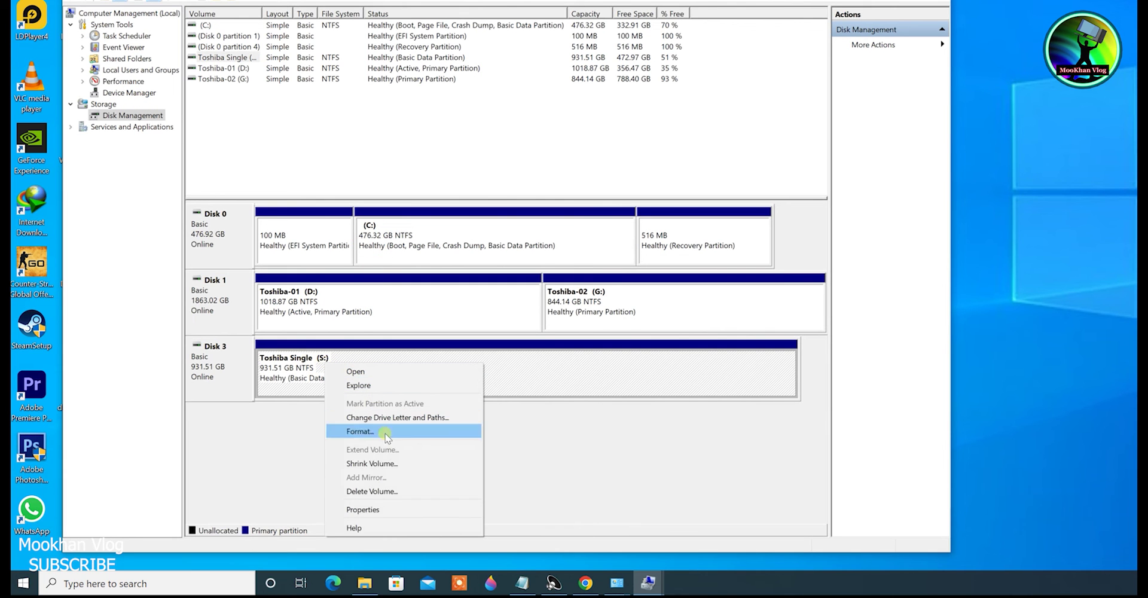
right_click(214, 375)
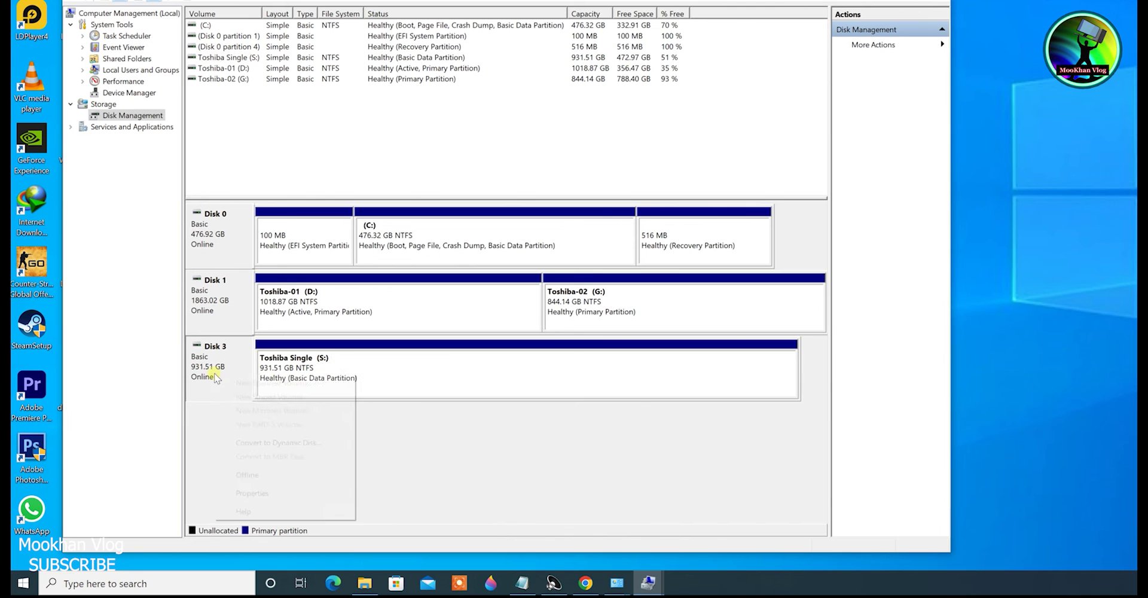
click(269, 492)
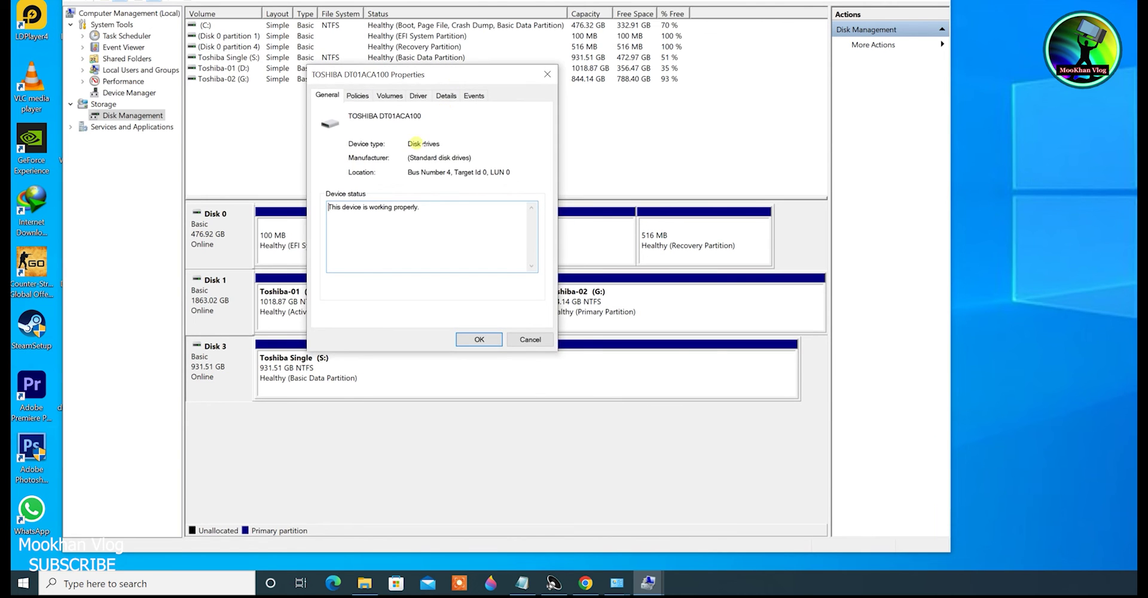
click(417, 97)
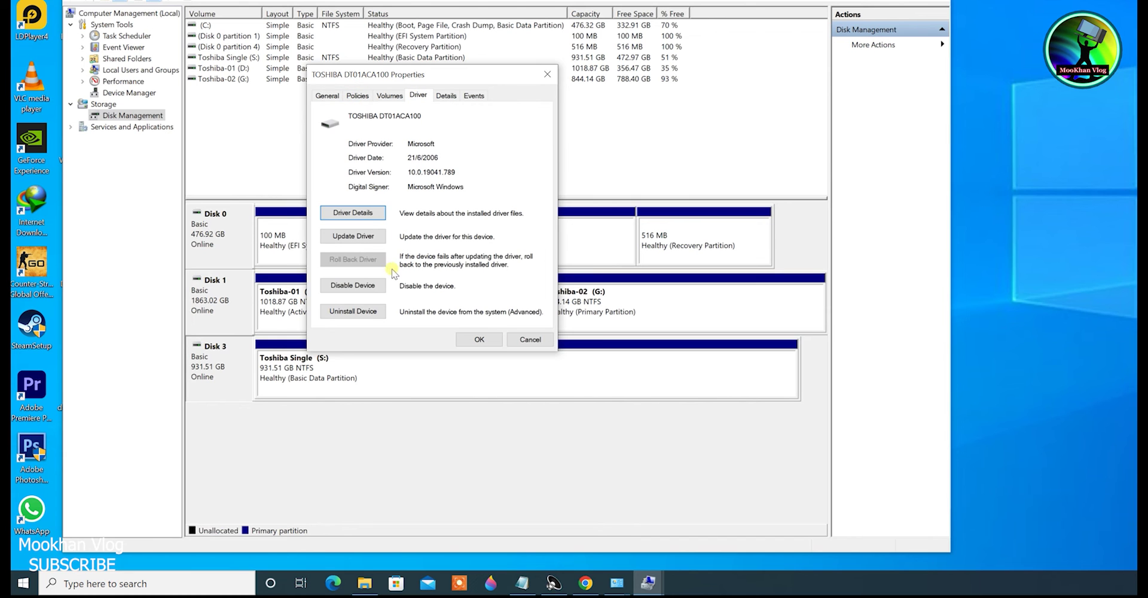
click(353, 286)
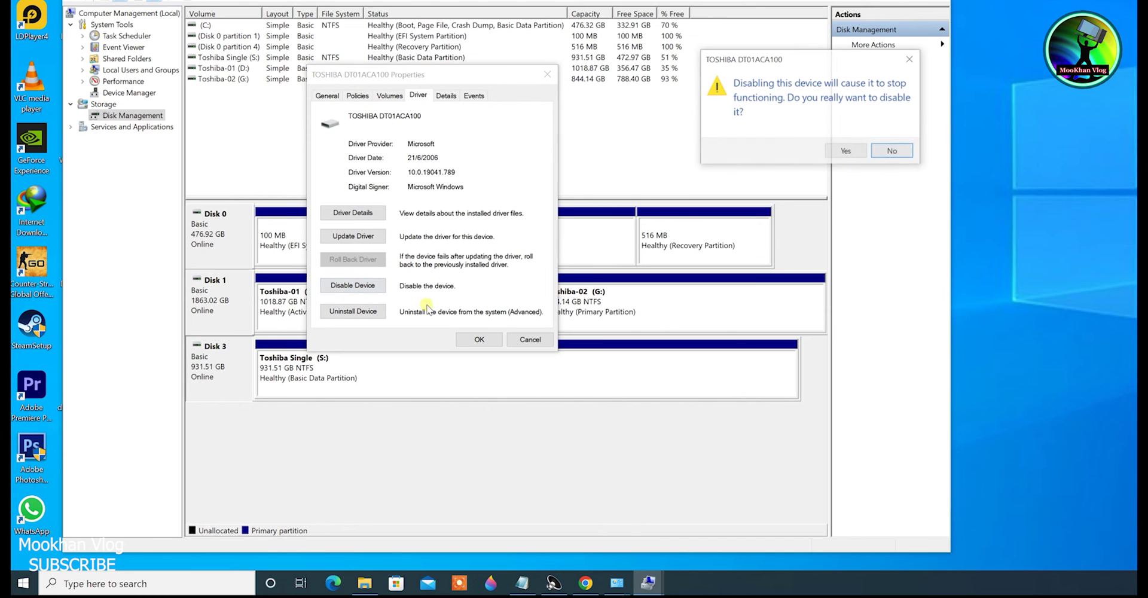
click(853, 152)
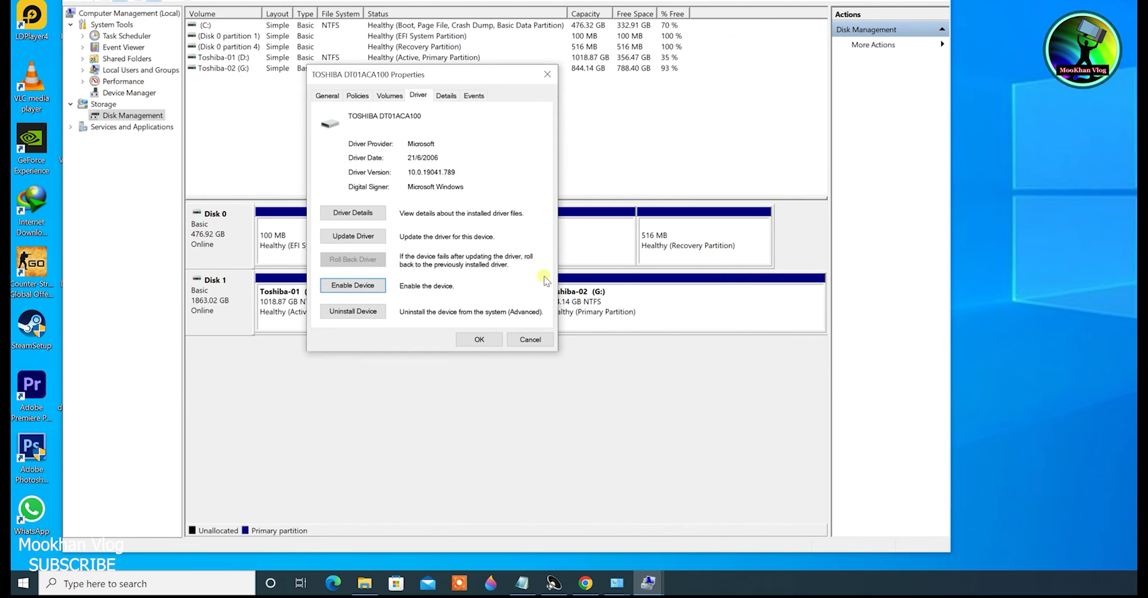
click(531, 340)
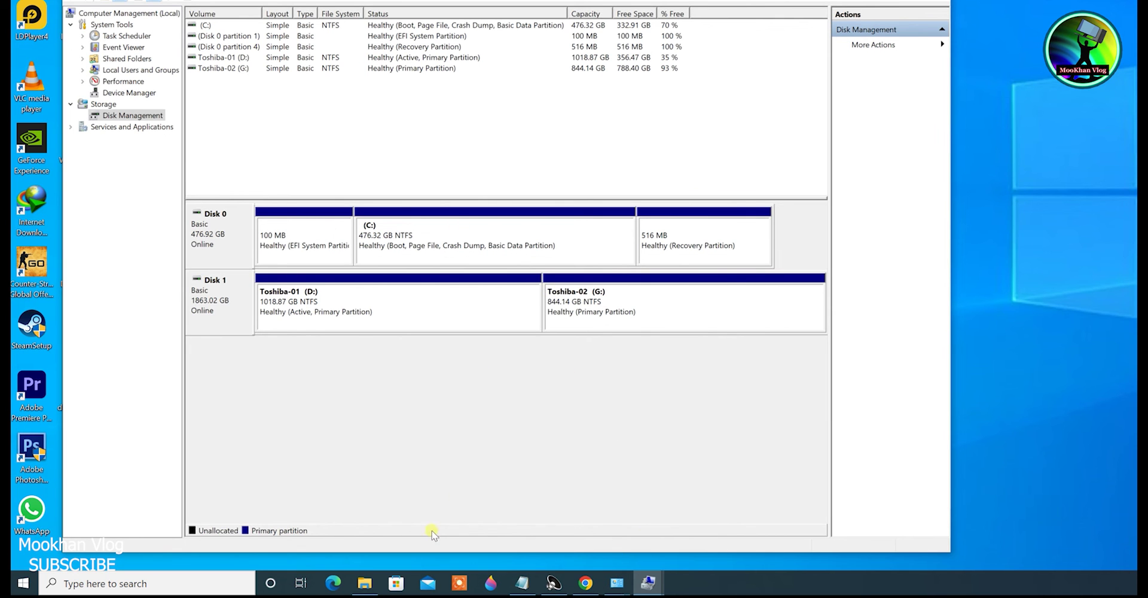
Check the drives listed in This PC, open Device Manager in Computer Management, and recheck This PC before closing it.
click(364, 584)
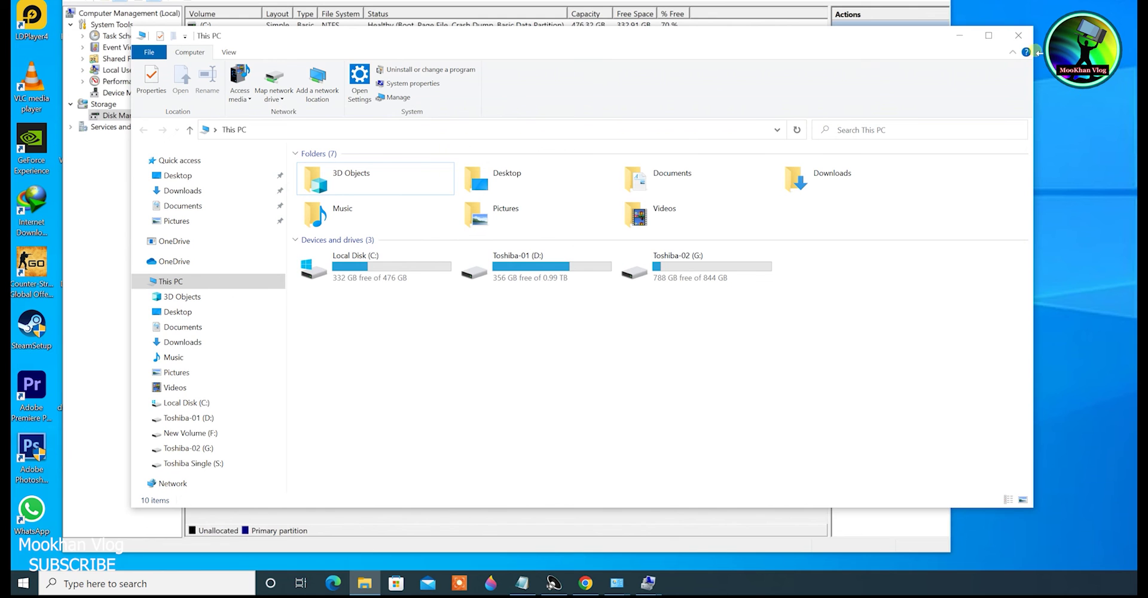
click(960, 35)
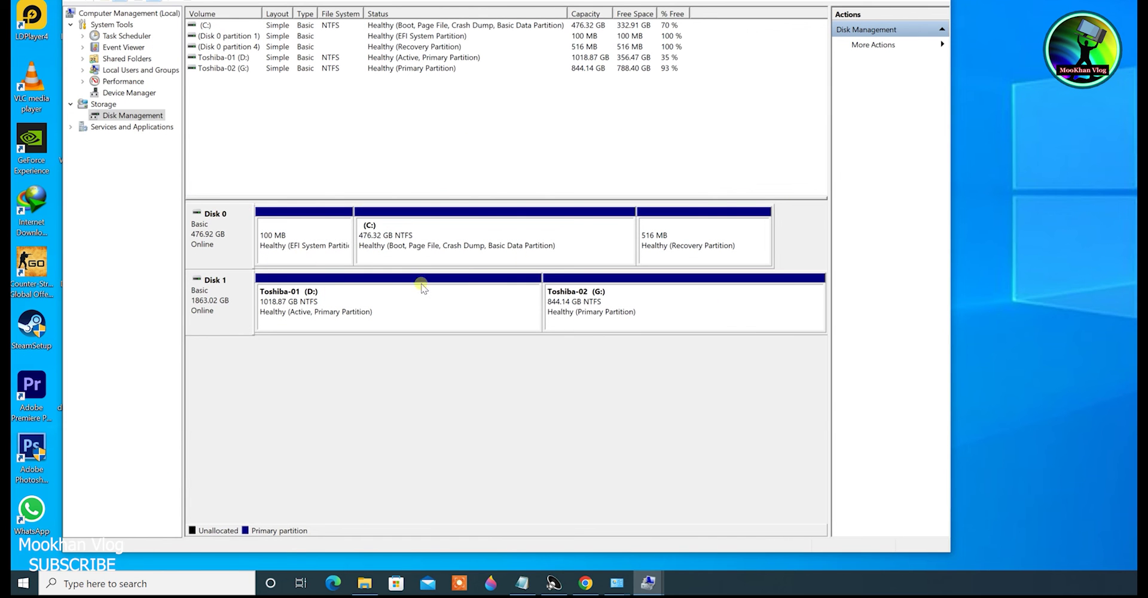
click(116, 94)
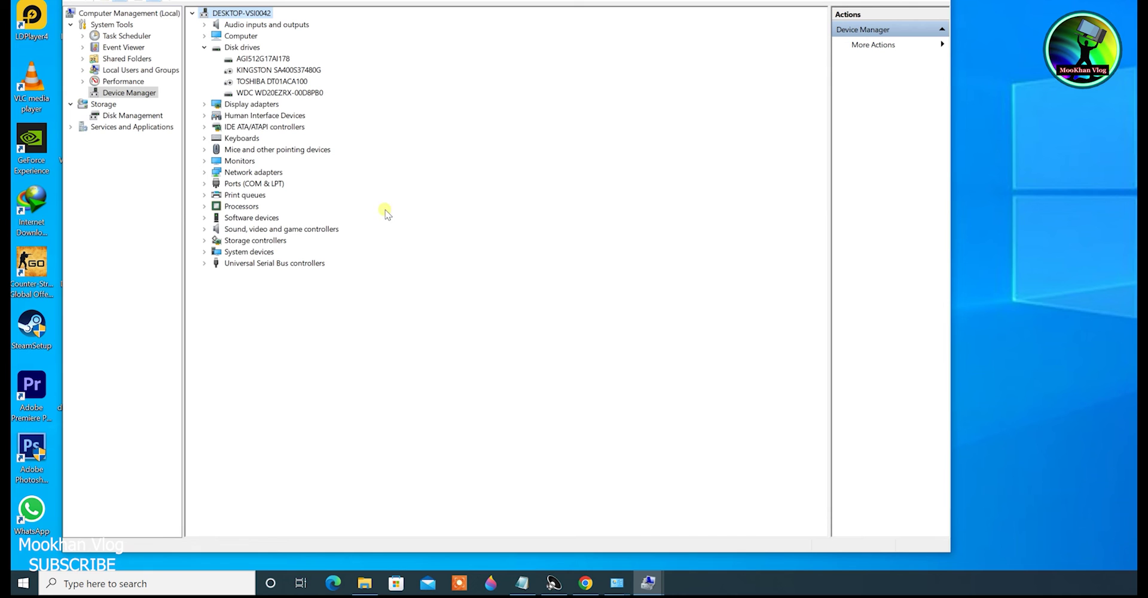
key(super+e)
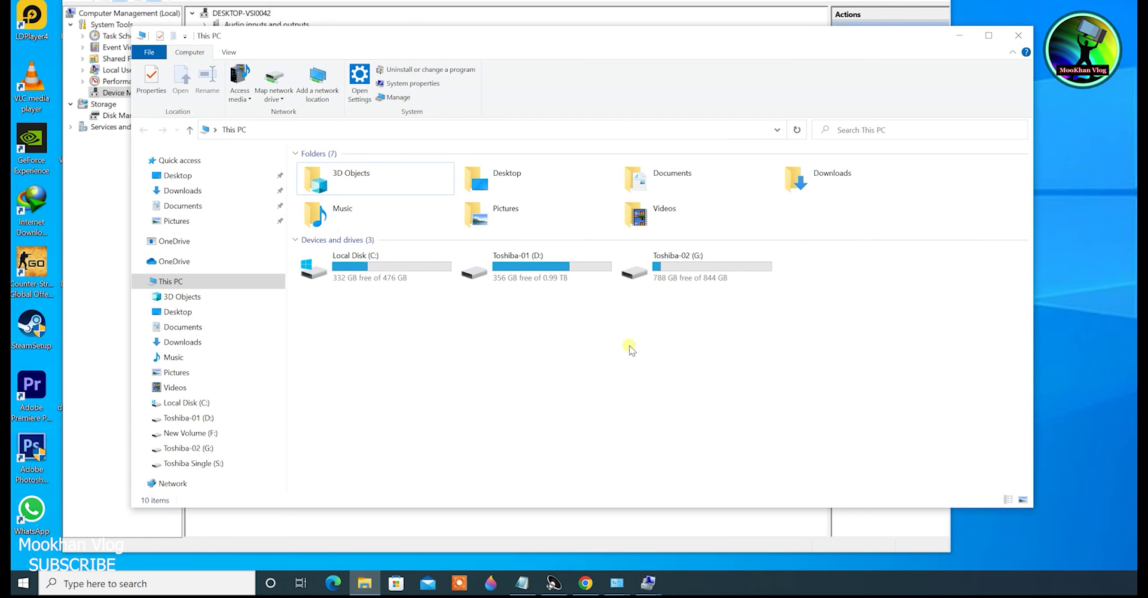
click(1019, 35)
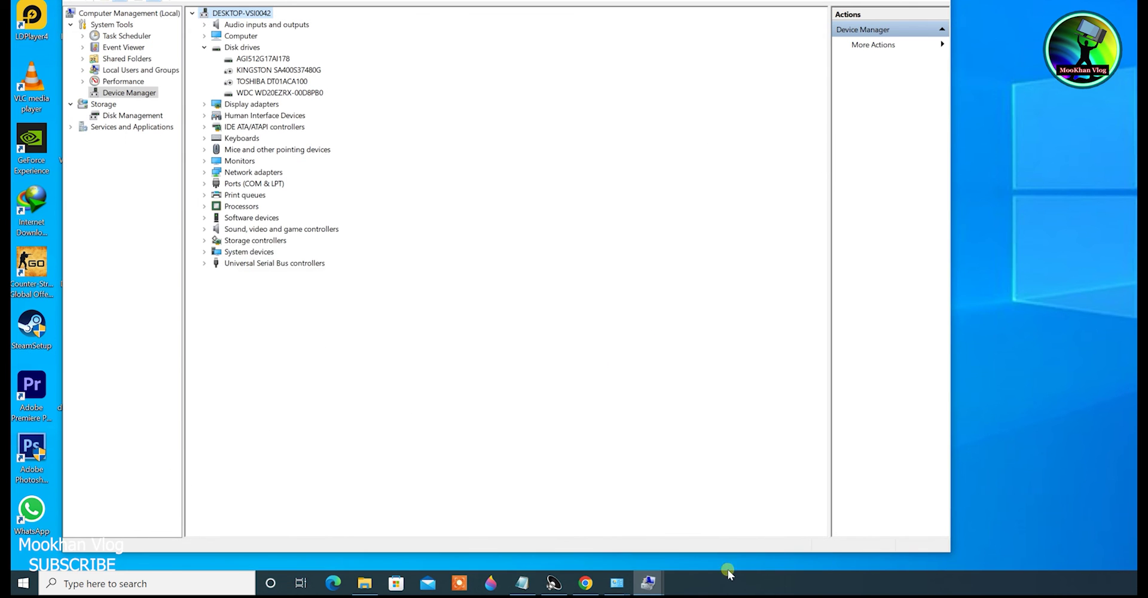
Check the volumes in the other Computer Management window's Disk Management and minimize that window.
mouse_move(649, 583)
click(606, 556)
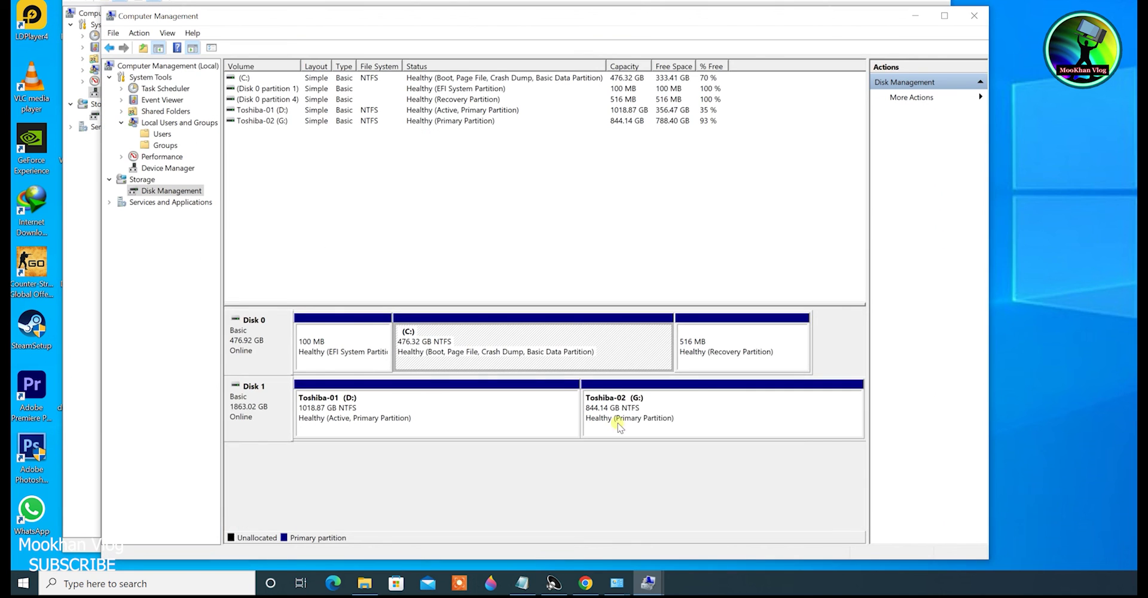
click(915, 15)
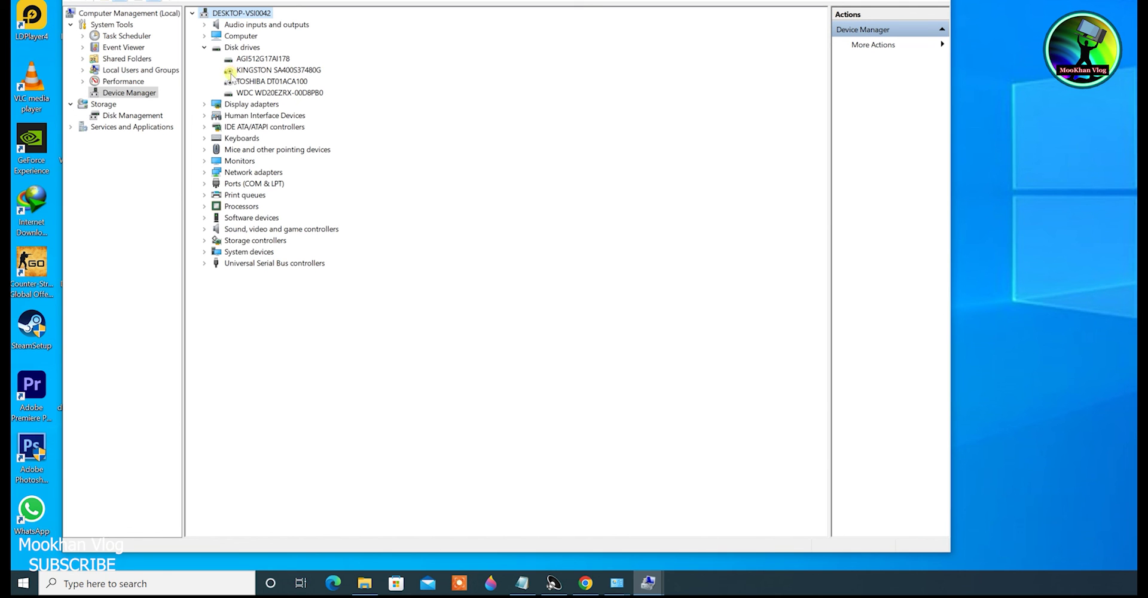
Enable the KINGSTON SA400S37480G disk drive in Device Manager, then check the drives in This PC and minimize it.
click(276, 71)
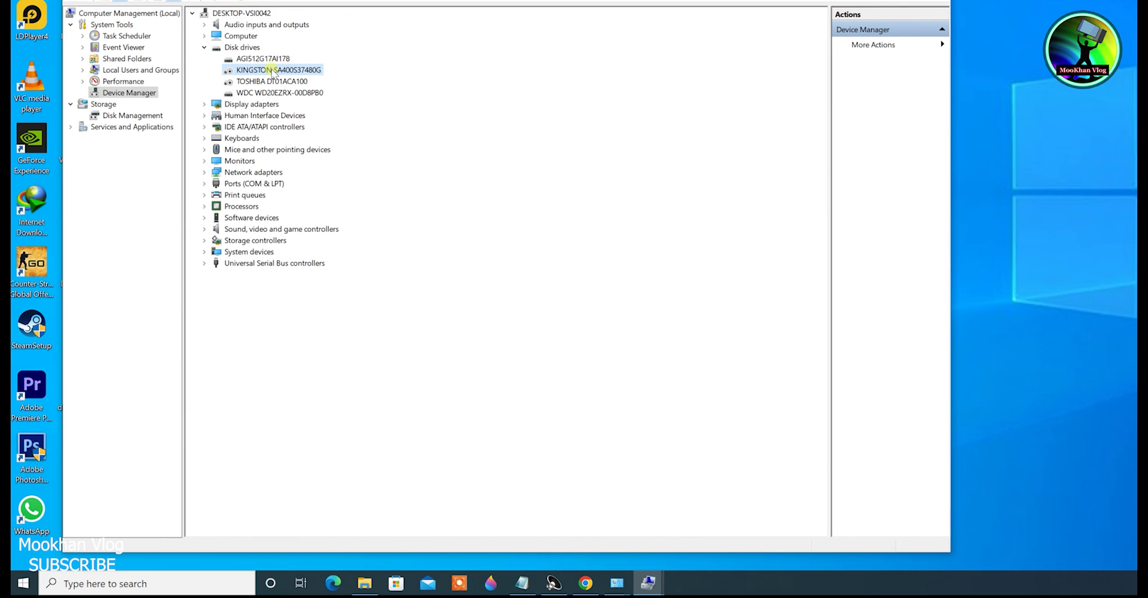
right_click(274, 70)
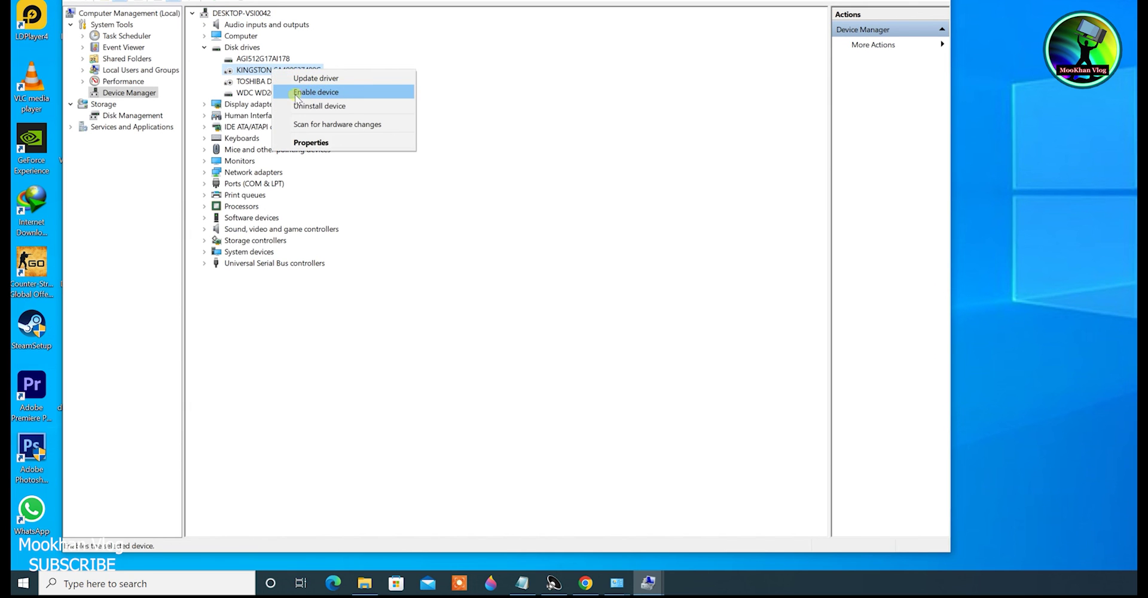
click(323, 93)
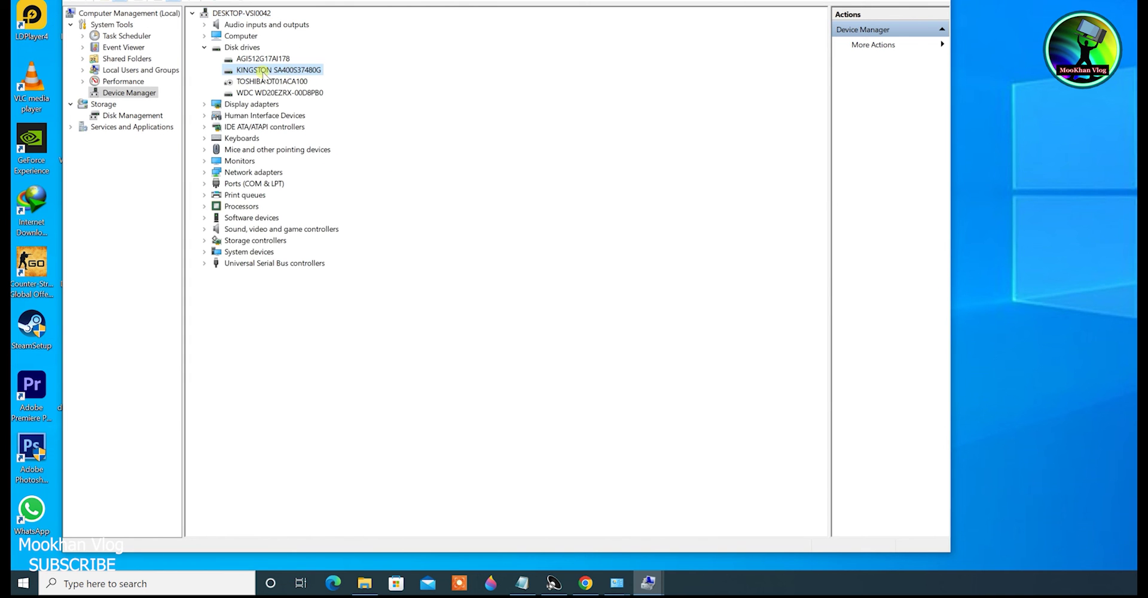
click(365, 583)
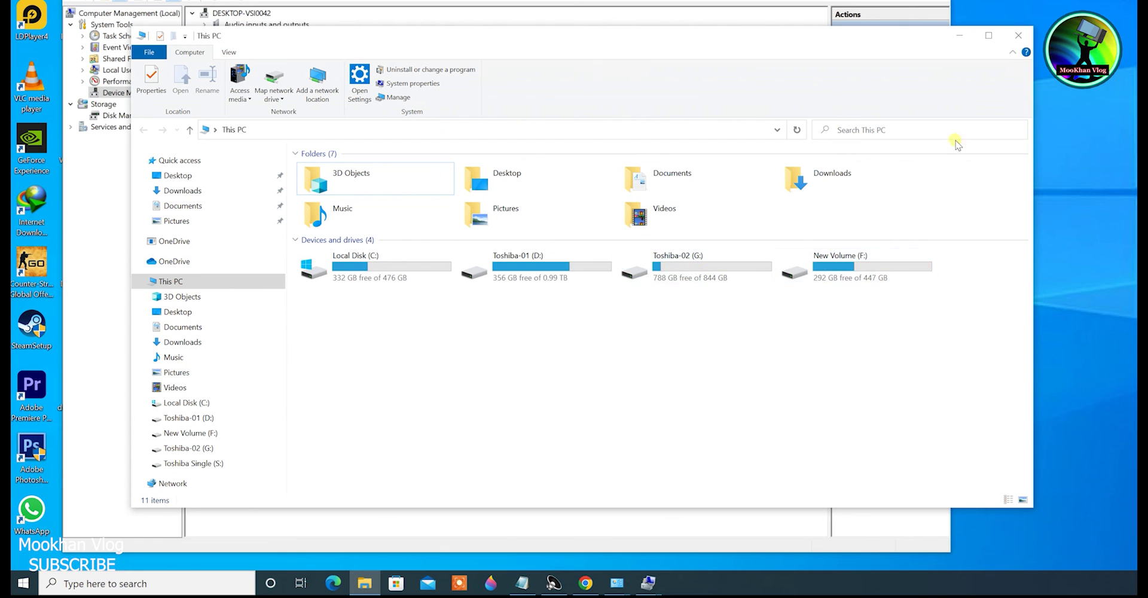
click(959, 39)
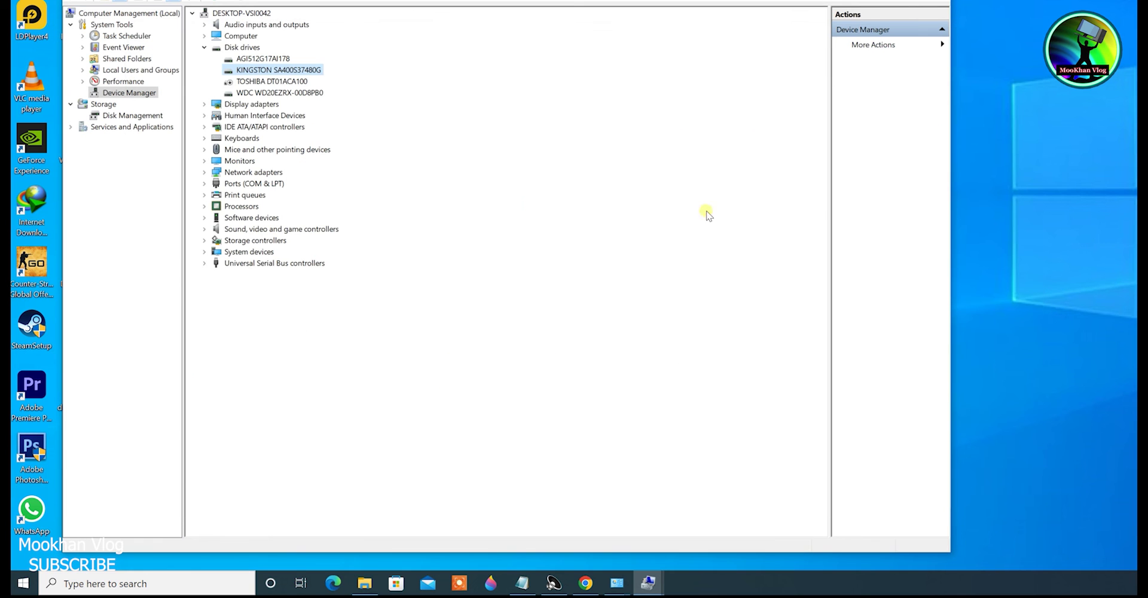
Enable the TOSHIBA DT01ACA100 disk drive in Device Manager, then check the drives in This PC and minimize it.
click(252, 84)
right_click(253, 85)
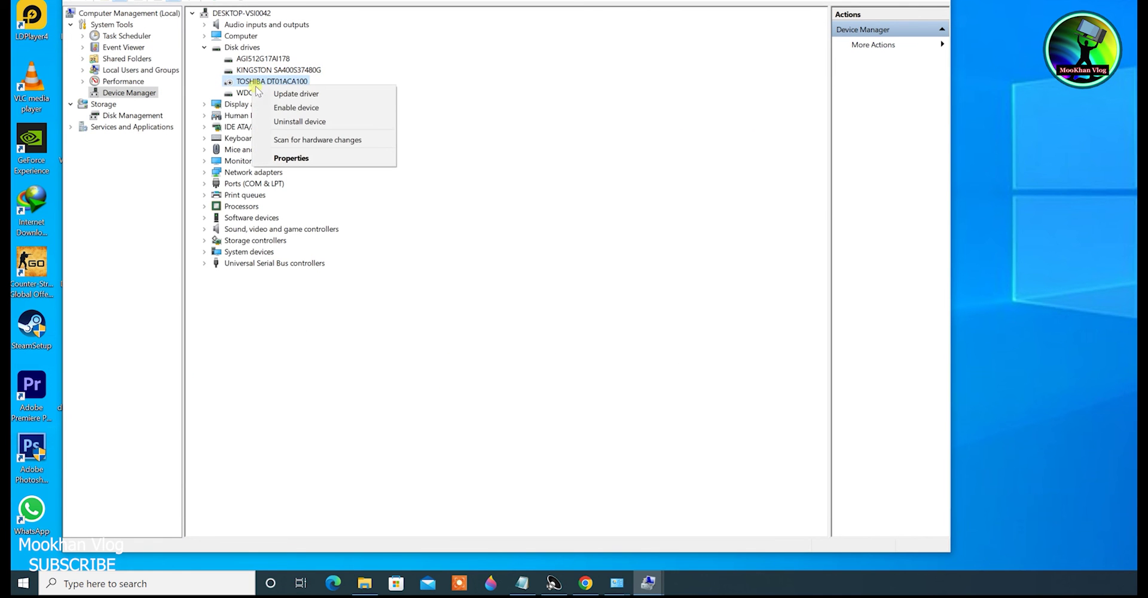
click(296, 107)
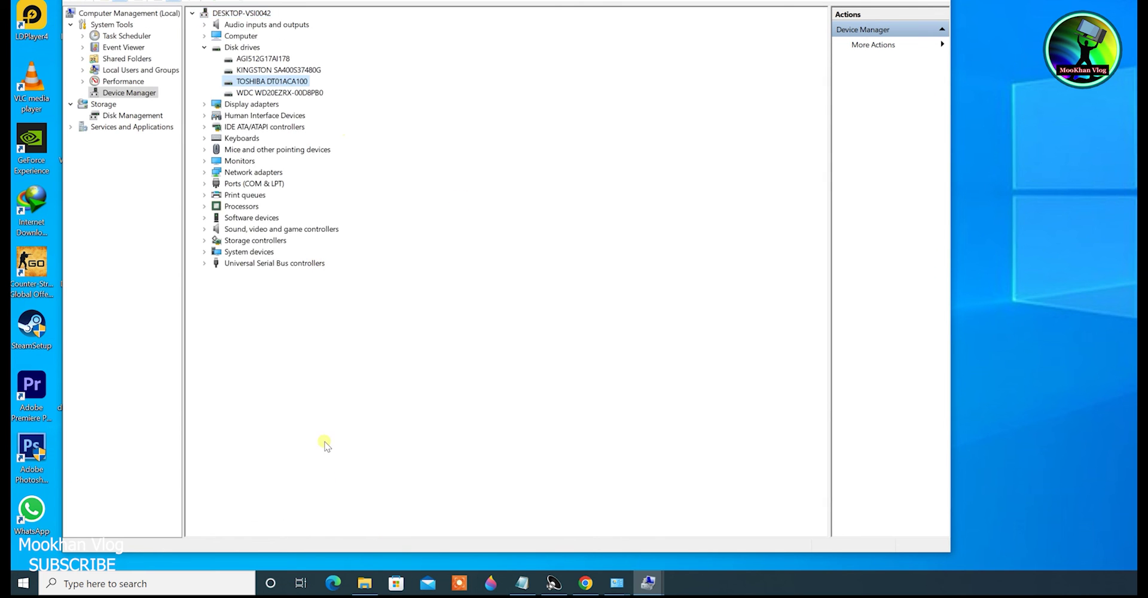
click(365, 583)
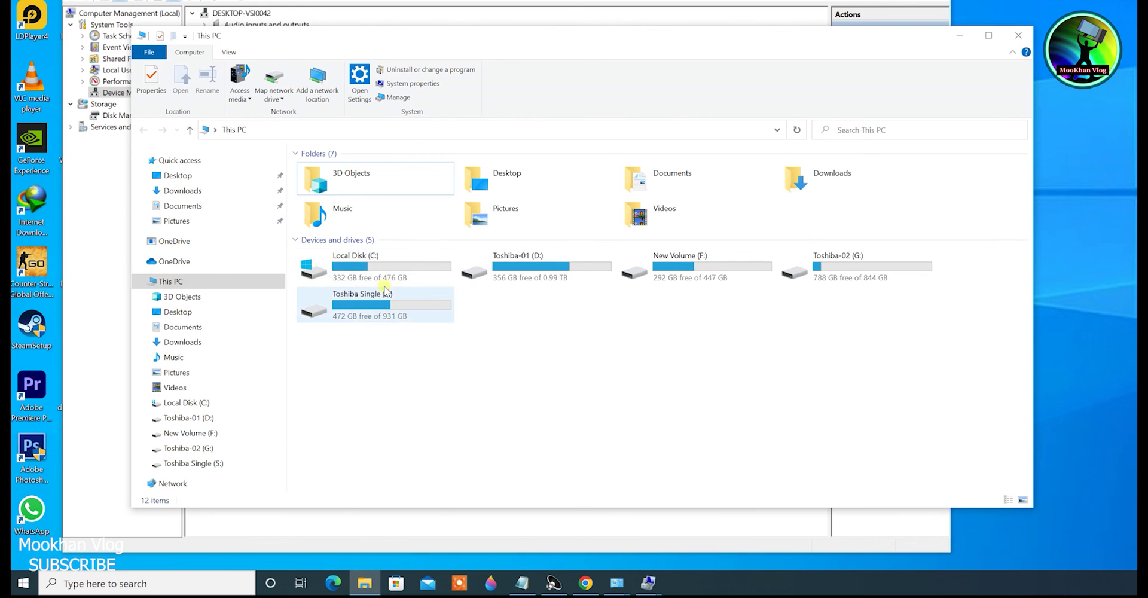
click(967, 38)
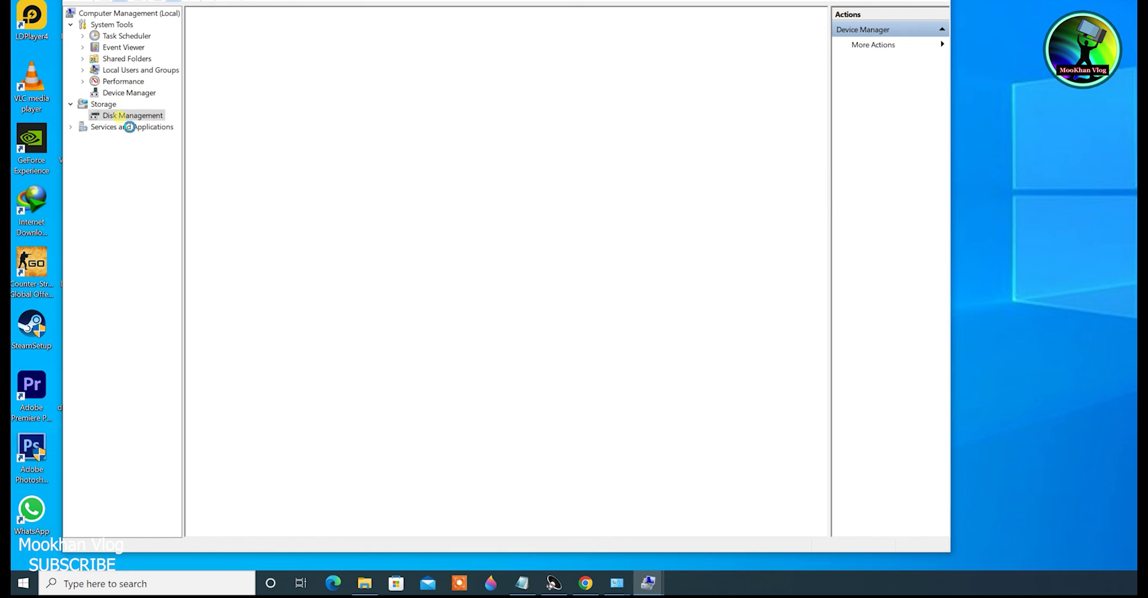
Return to Disk Management and examine the volumes and driver properties of Disk 2.
click(122, 116)
right_click(231, 365)
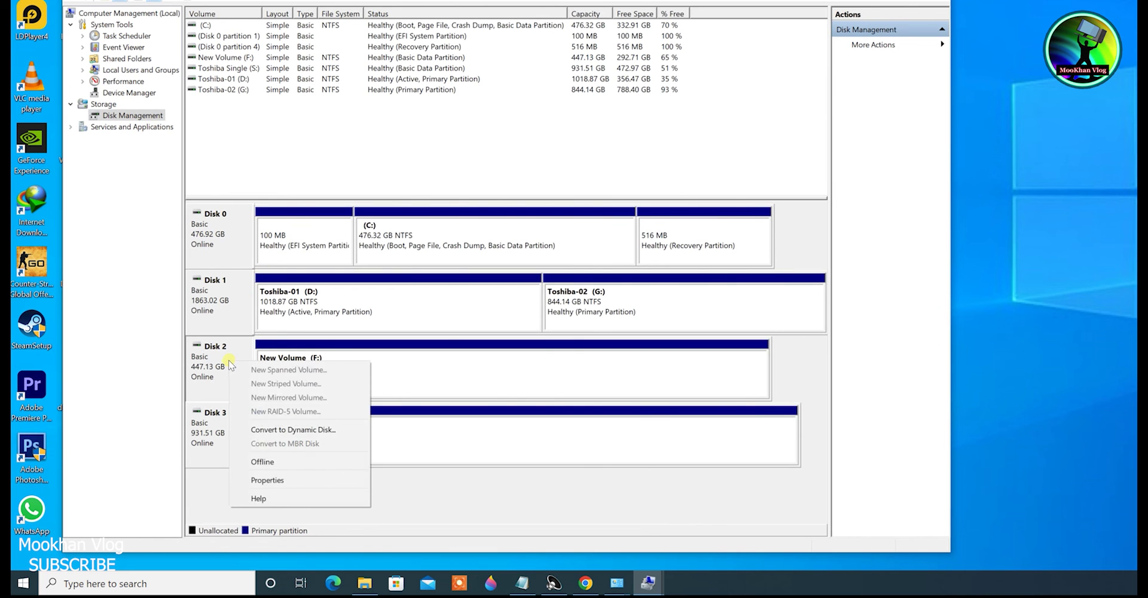
click(278, 482)
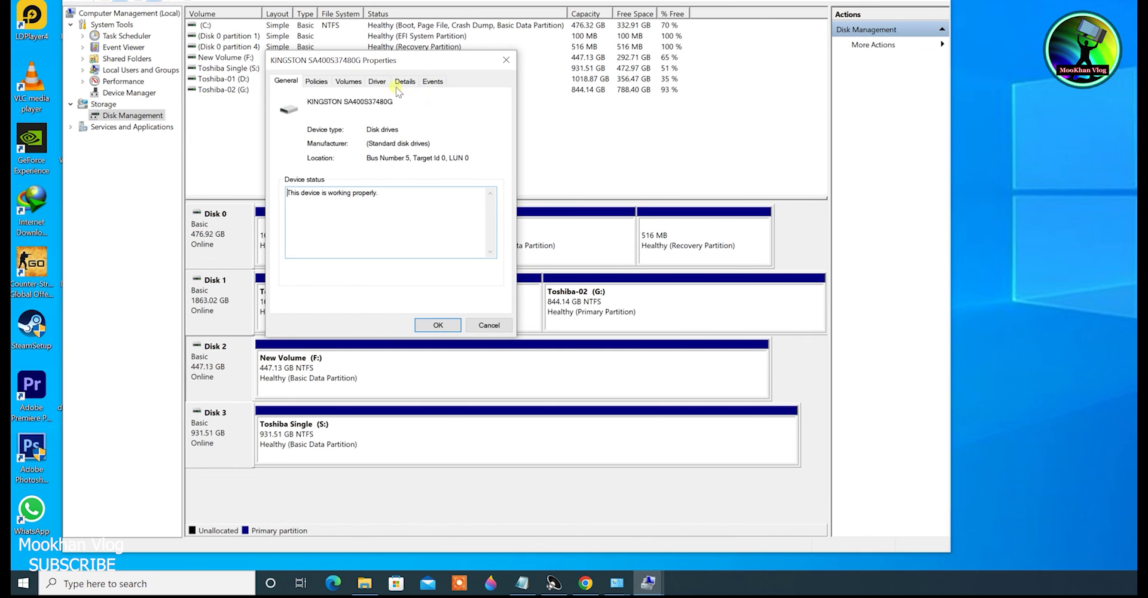
click(349, 82)
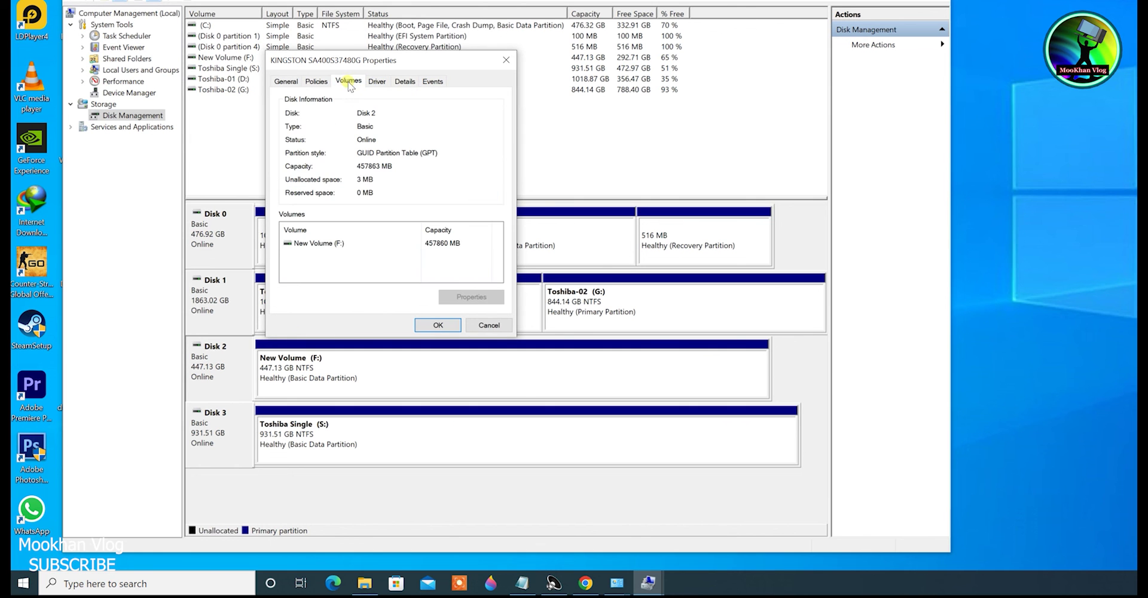
click(378, 82)
click(307, 272)
Disable the KINGSTON SA400S37480G disk drive in Device Manager and confirm disabling it.
click(134, 93)
right_click(248, 70)
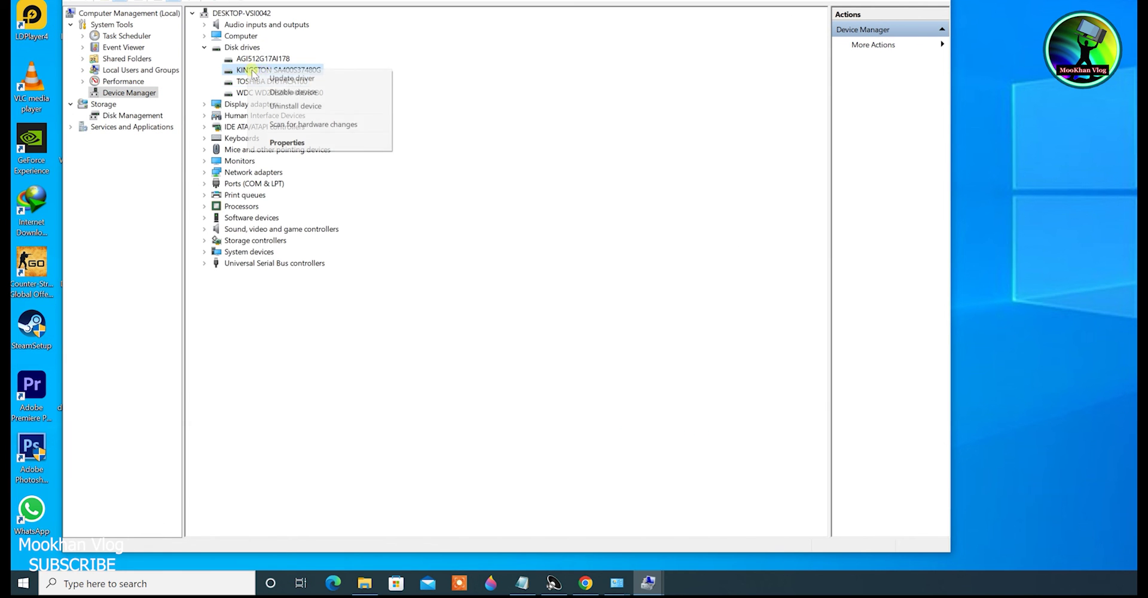
click(299, 94)
click(845, 151)
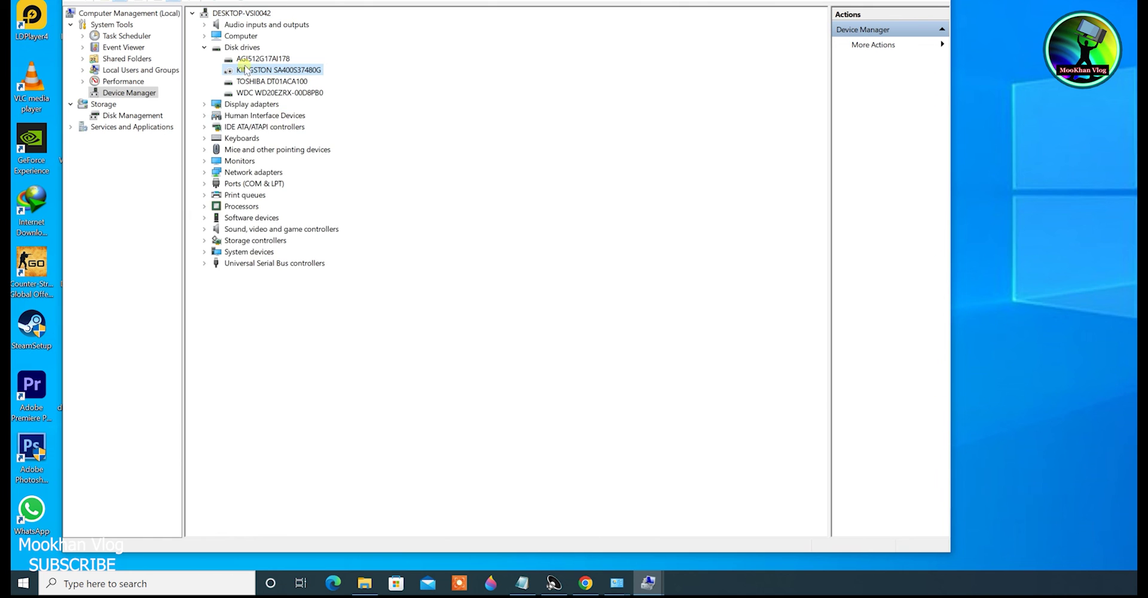
Check the drives in This PC, minimize it, and enable the KINGSTON SA400S37480G disk drive in Device Manager.
right_click(252, 73)
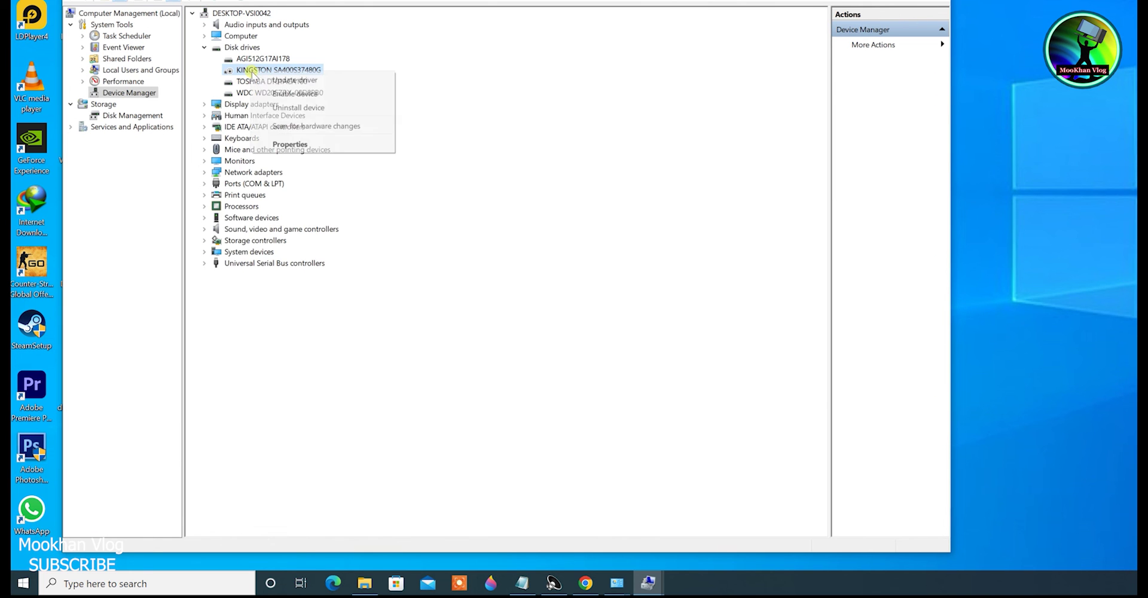
key(super+e)
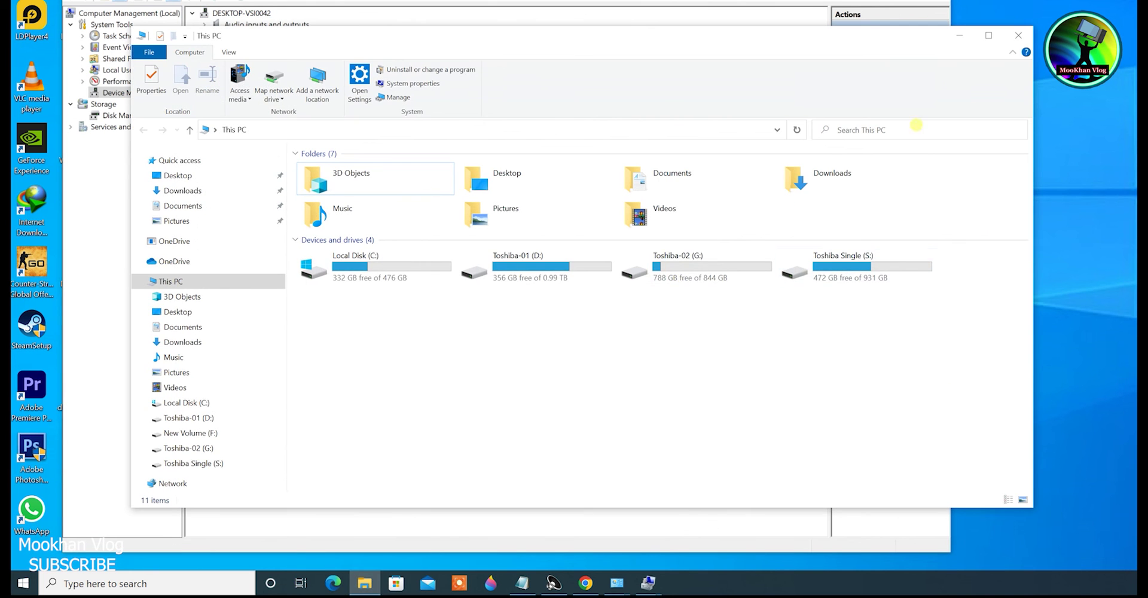
click(959, 36)
right_click(264, 71)
click(312, 92)
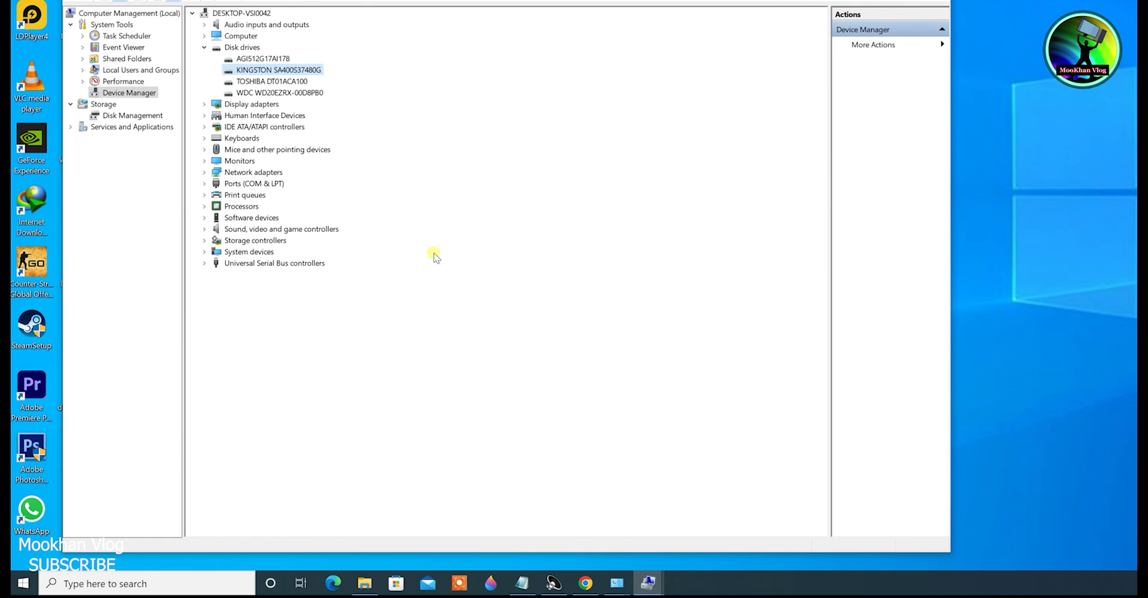
Collapse the Disk drives category in Device Manager and return to Disk Management.
click(205, 48)
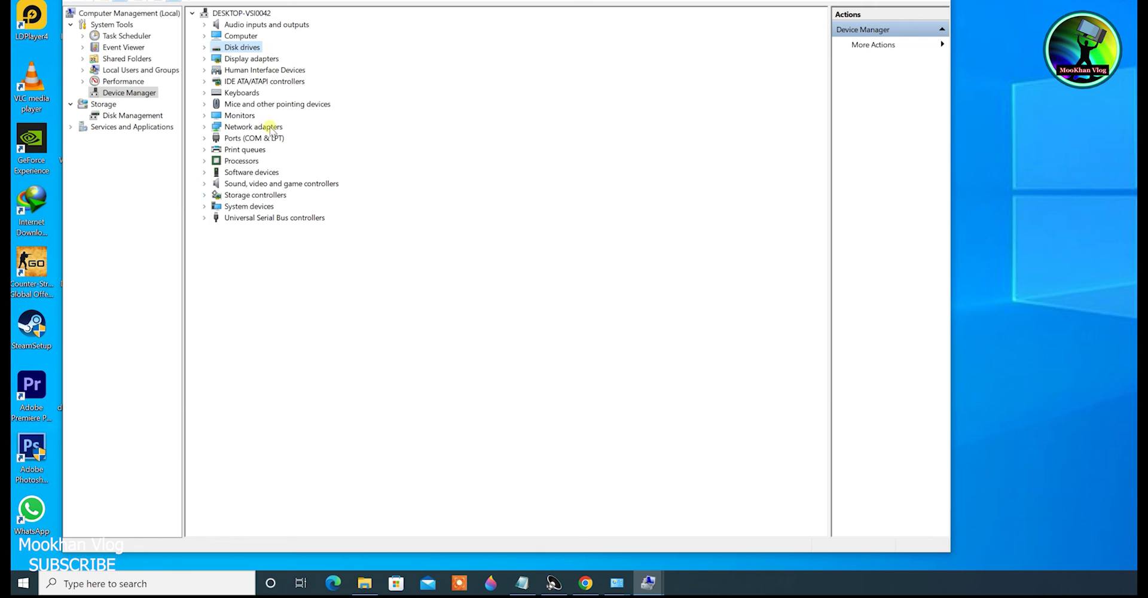
click(124, 116)
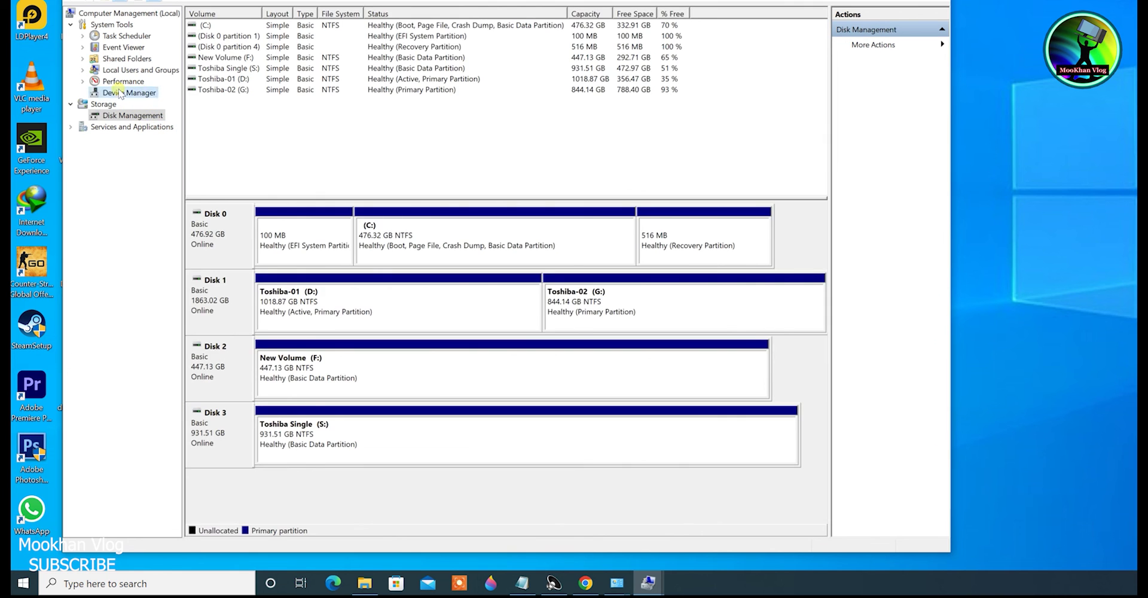
click(119, 92)
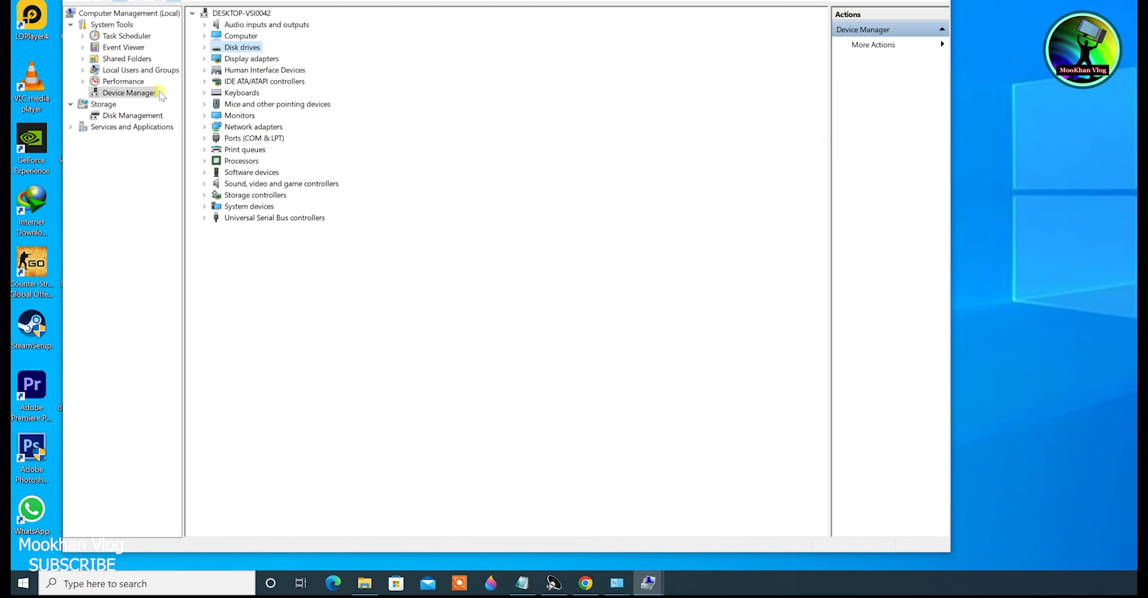
click(133, 117)
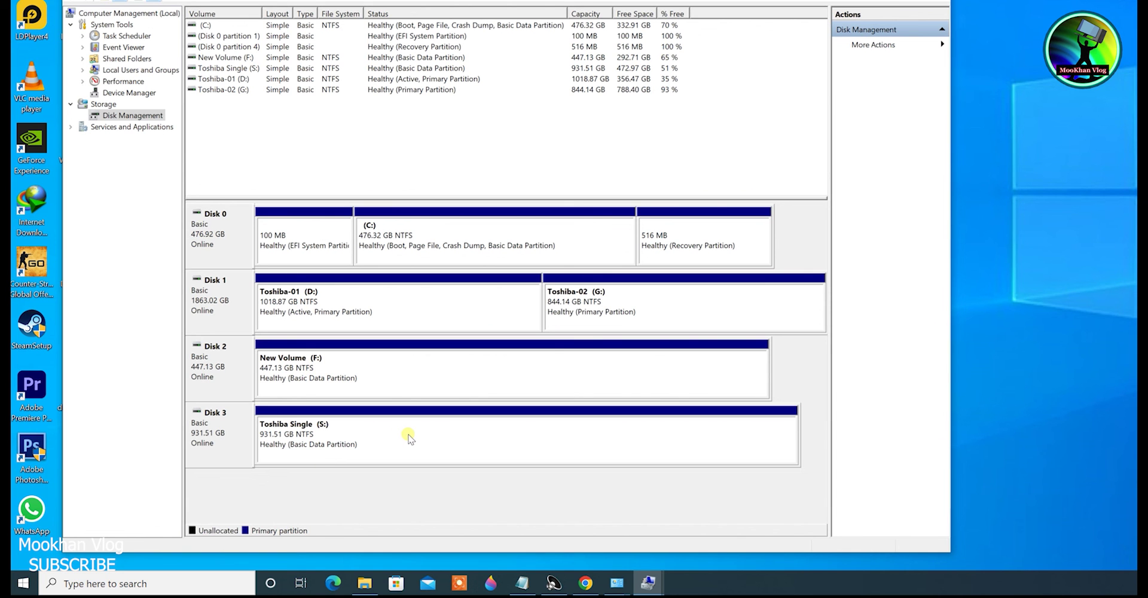
Examine the security, sharing, quota, hardware, tools and ReadyBoost properties of New Volume (F:) and close them.
right_click(411, 363)
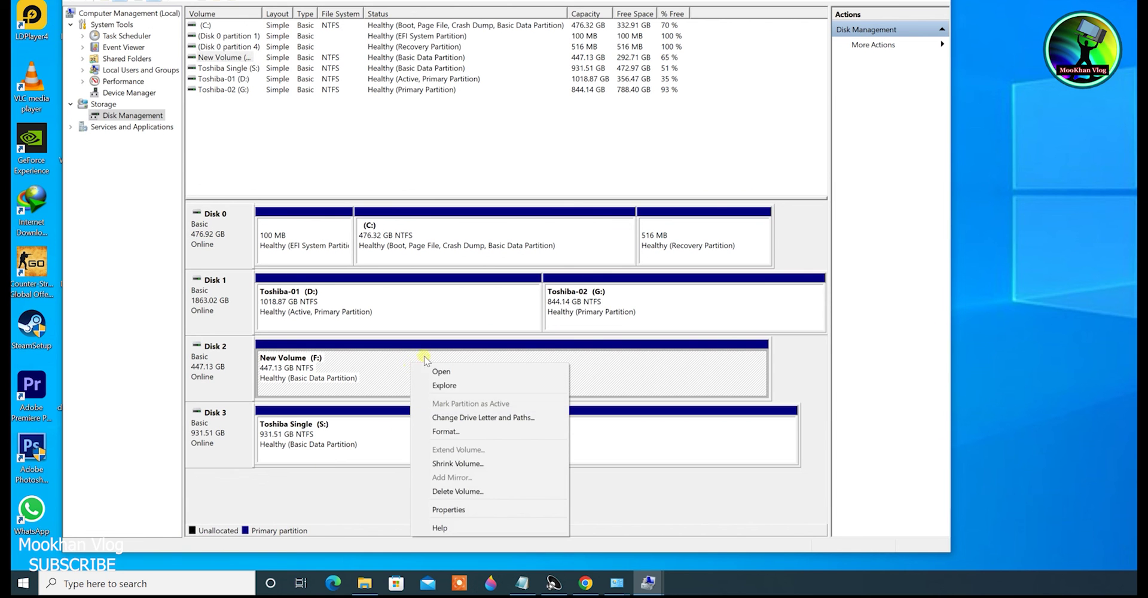
click(454, 510)
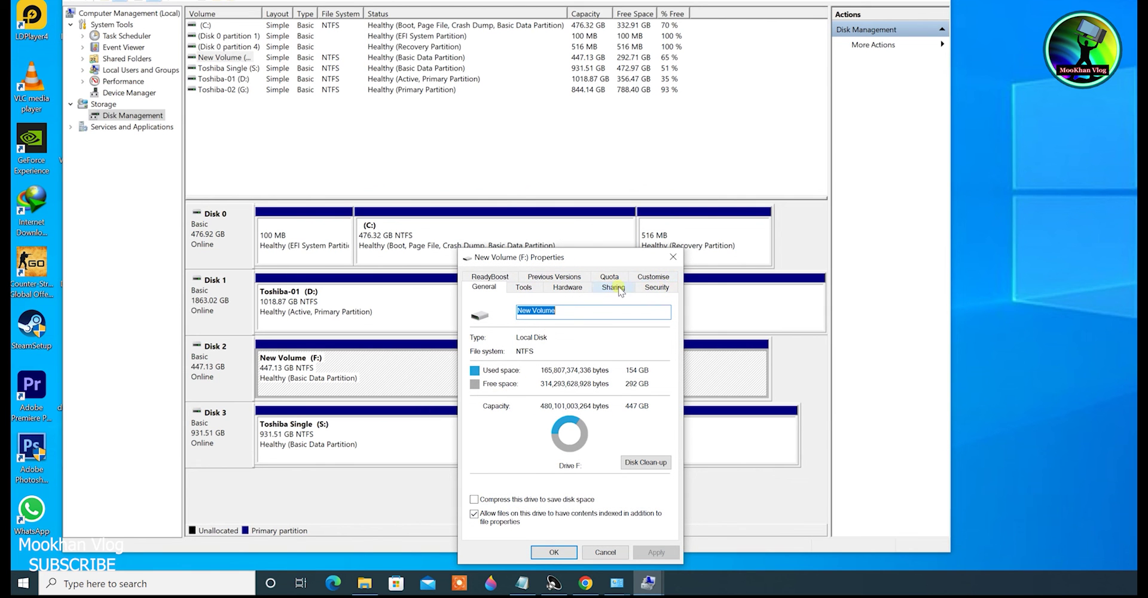
click(654, 291)
click(611, 290)
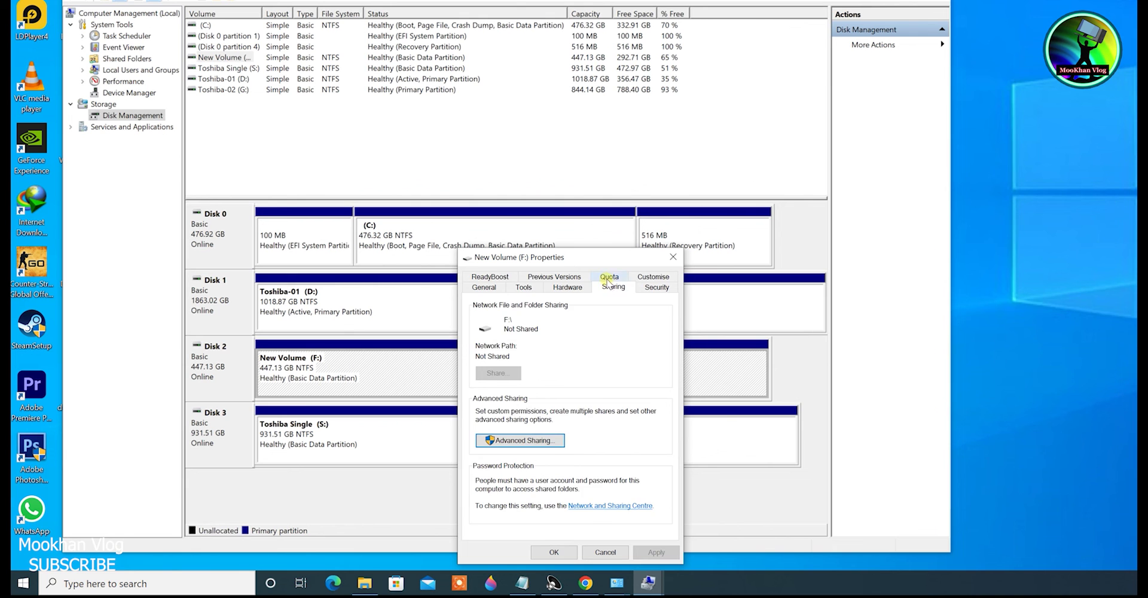
click(609, 279)
click(555, 287)
click(524, 277)
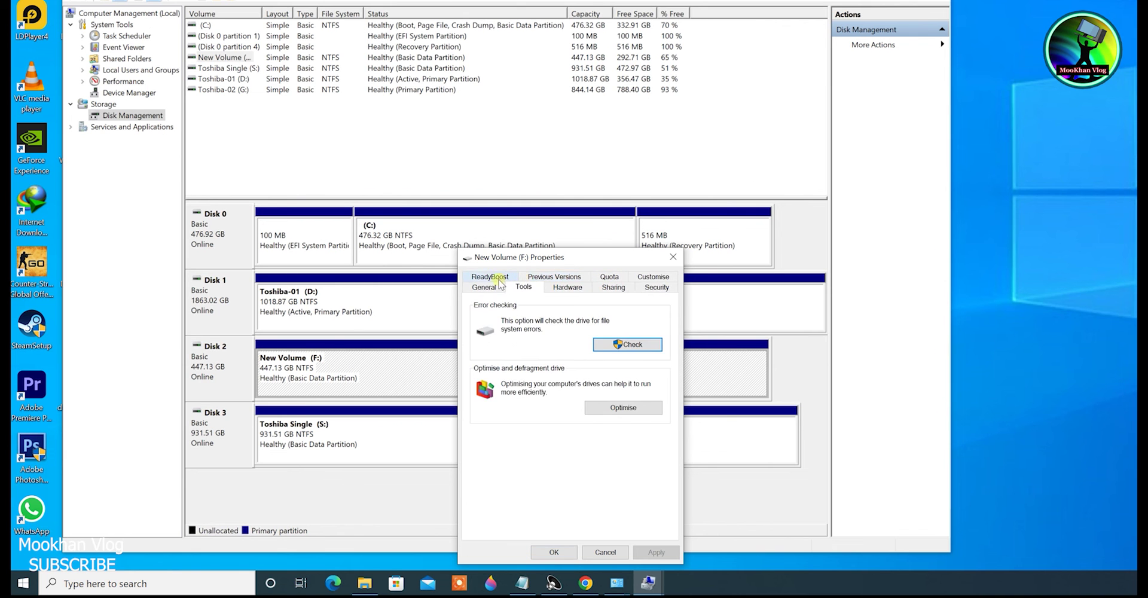
click(490, 277)
click(673, 257)
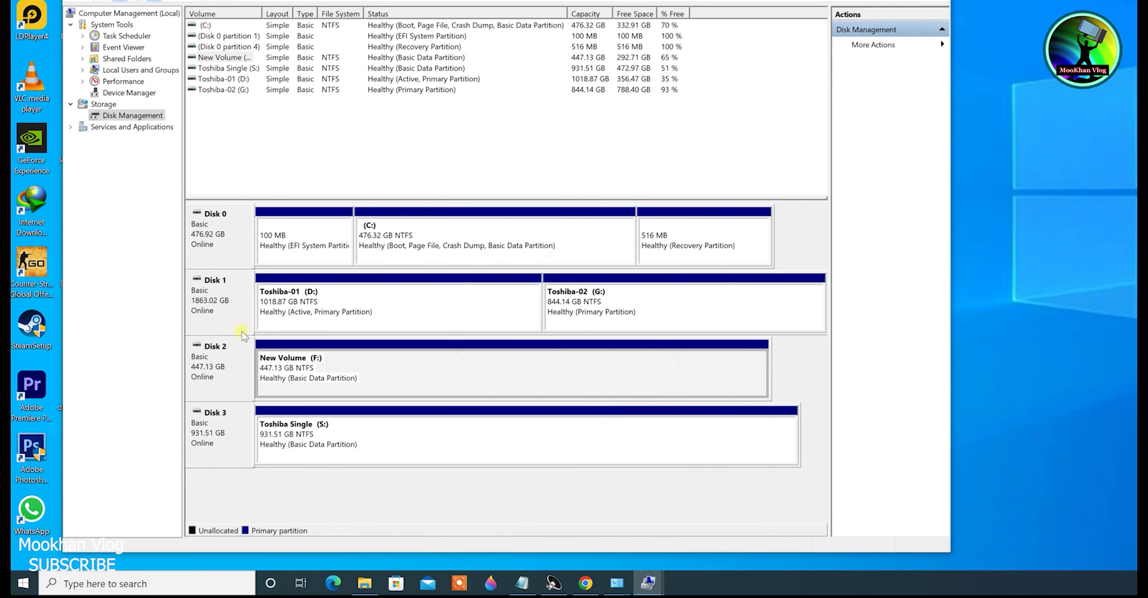
Examine the policies, volumes, driver and details in the properties of Disk 2 and close them.
right_click(227, 353)
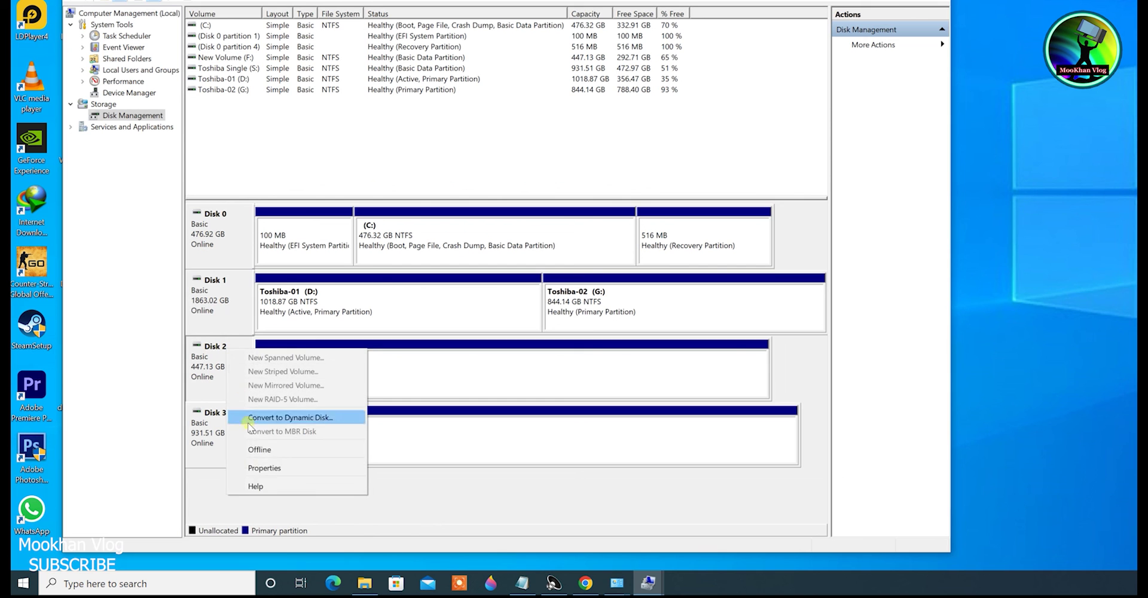
click(267, 468)
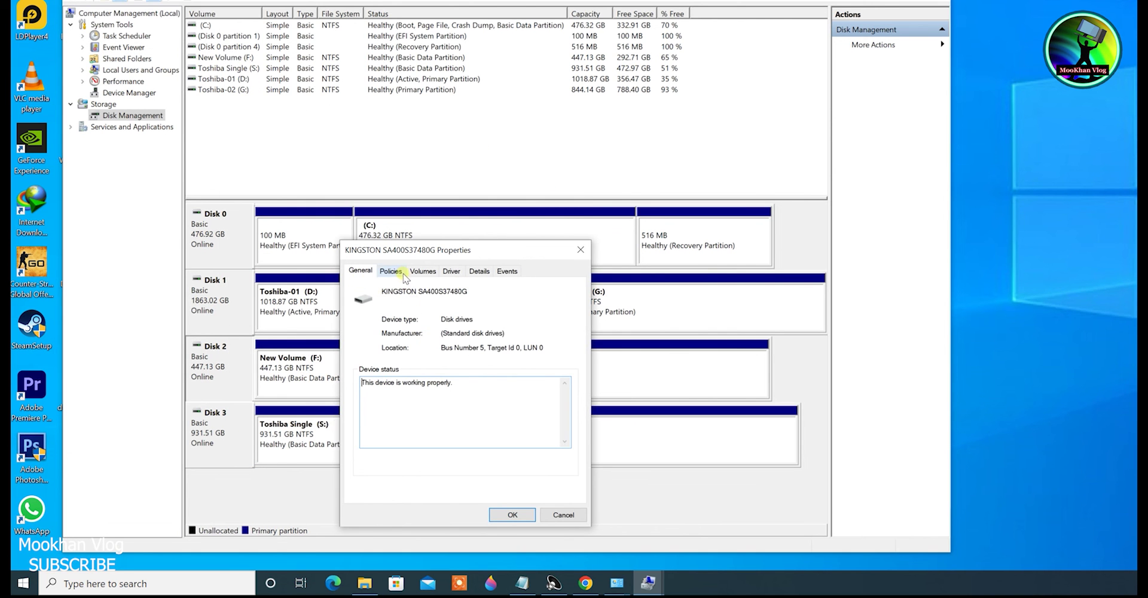
click(399, 273)
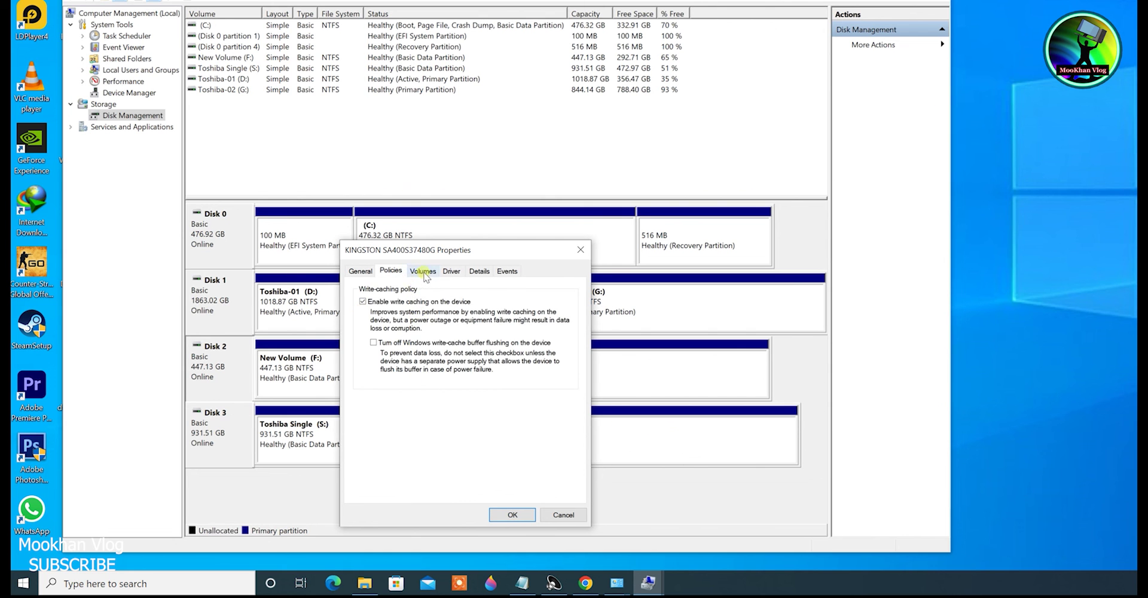
click(422, 272)
click(452, 271)
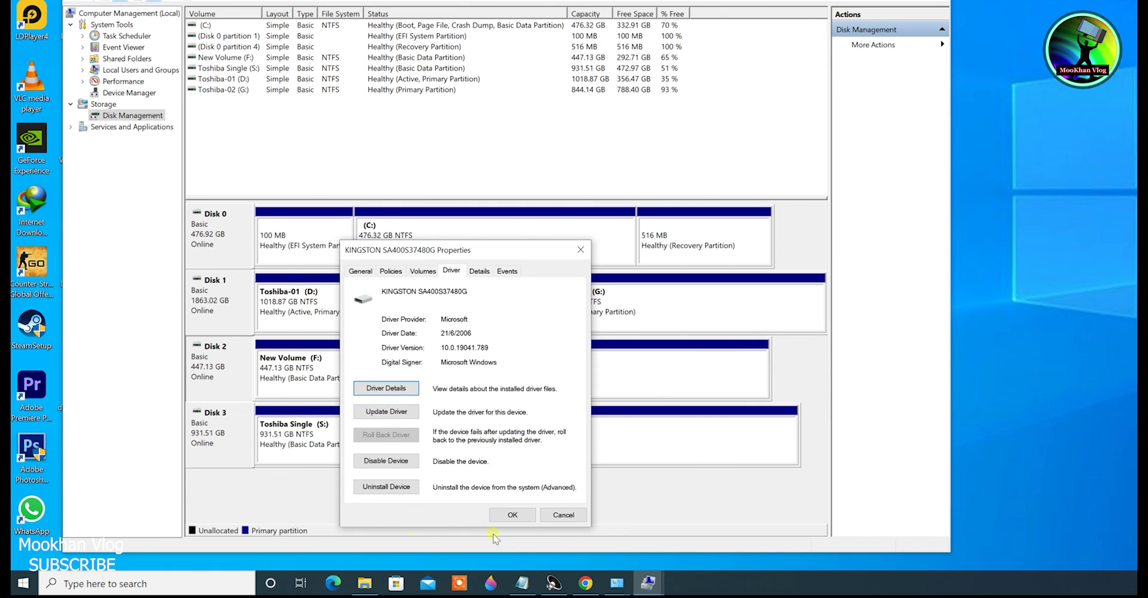
click(479, 271)
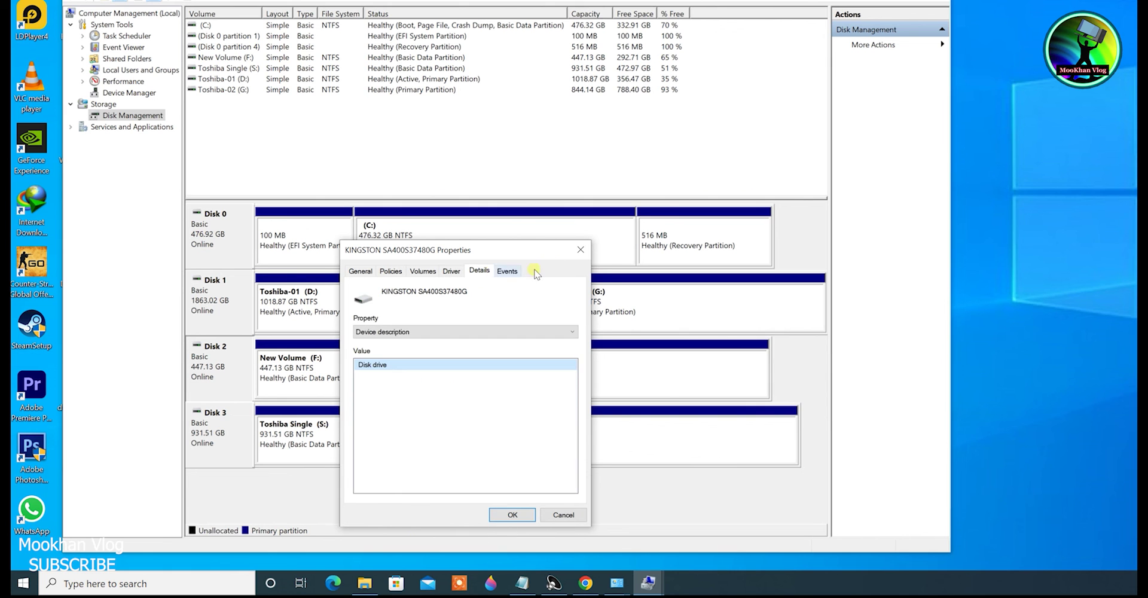
click(579, 251)
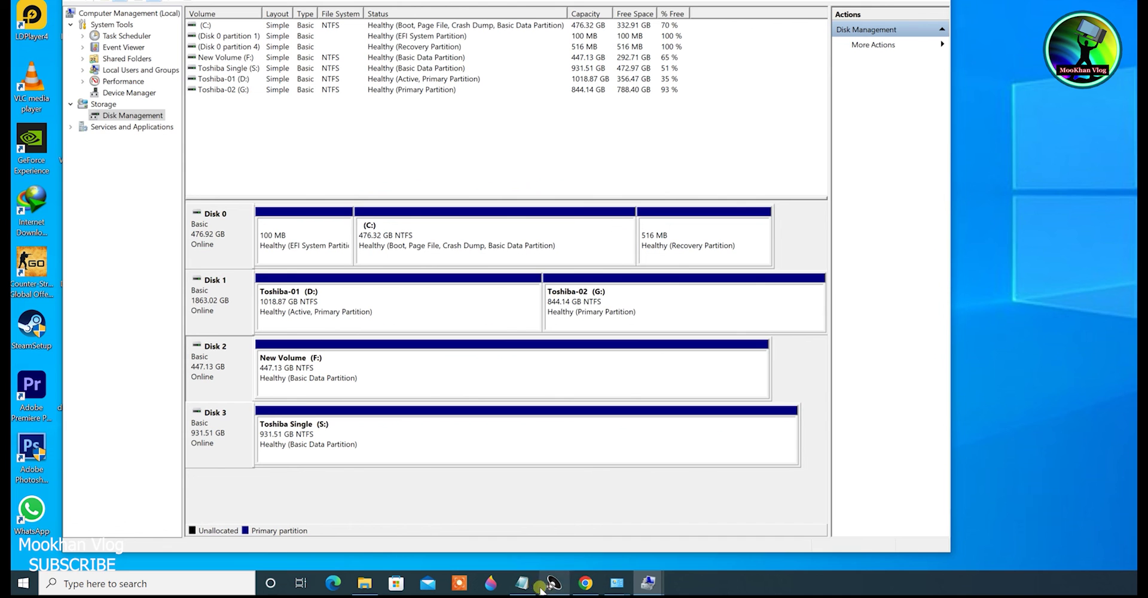
Switch to the class1 notes in Notepad, highlight "20 items" in the Administrative Tools line, and clear the selection.
click(521, 584)
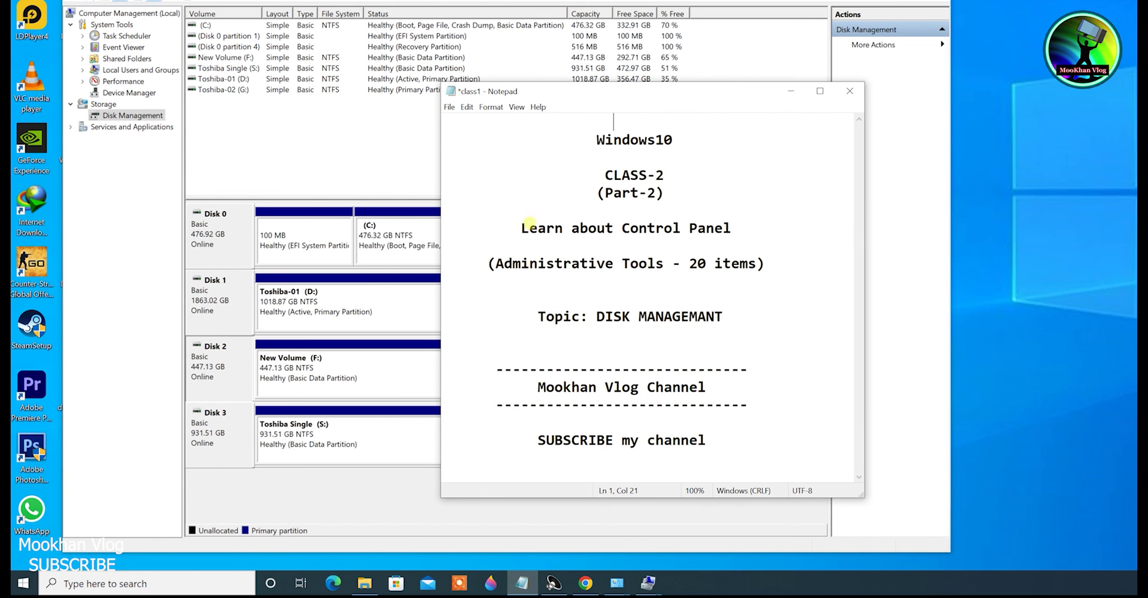
drag(497, 266, 756, 264)
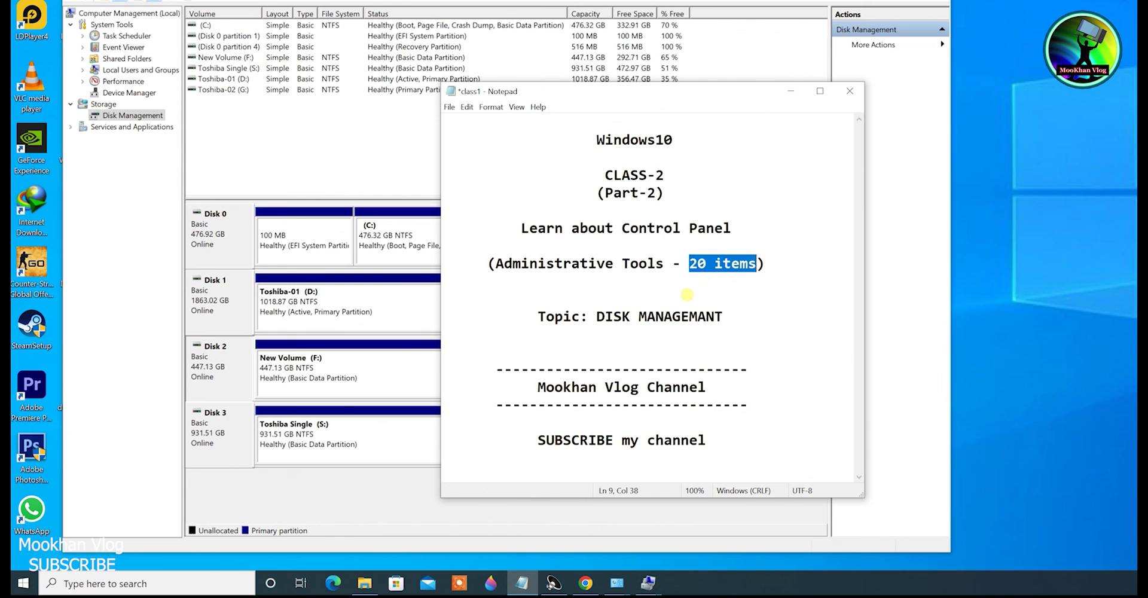
click(687, 294)
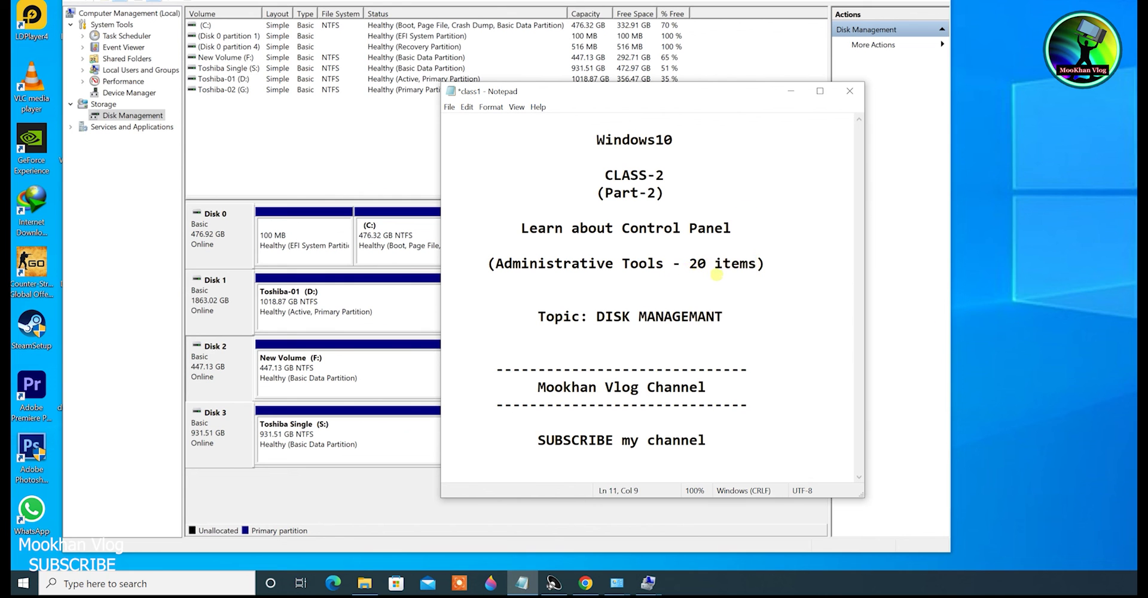